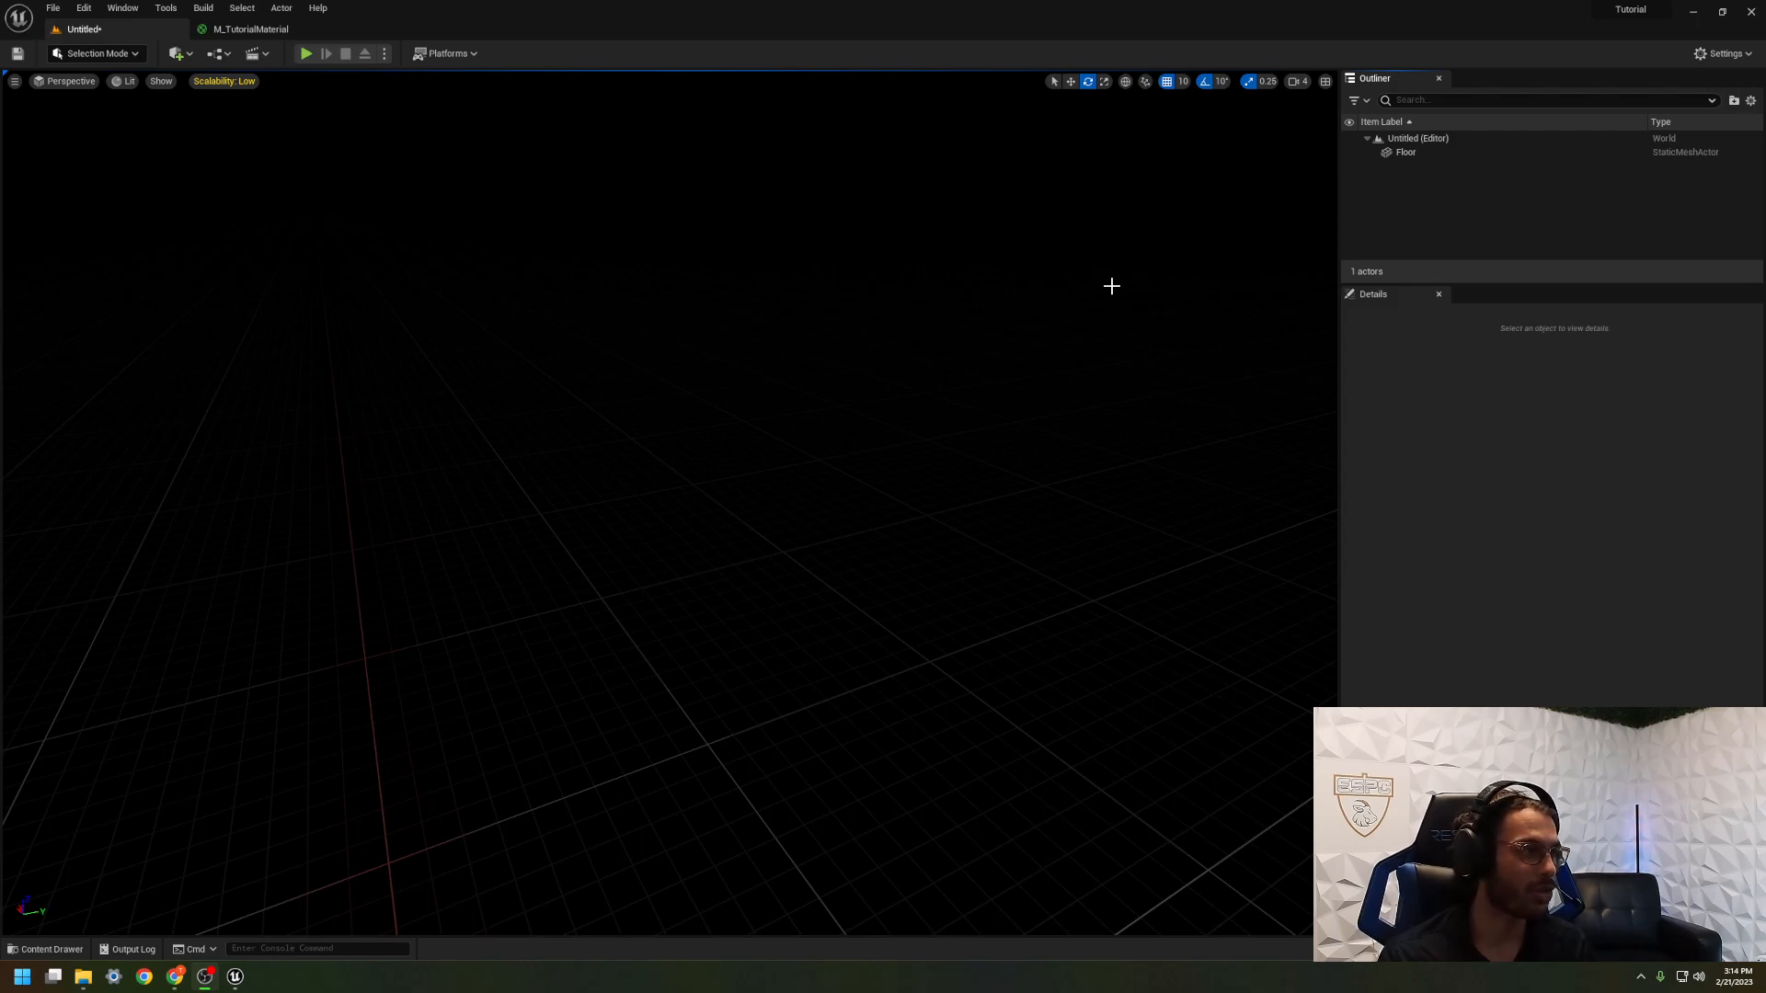
Step: Close the M_TutorialMaterial editor and select the Floor actor in the level
left_click(263, 30)
left_click(327, 30)
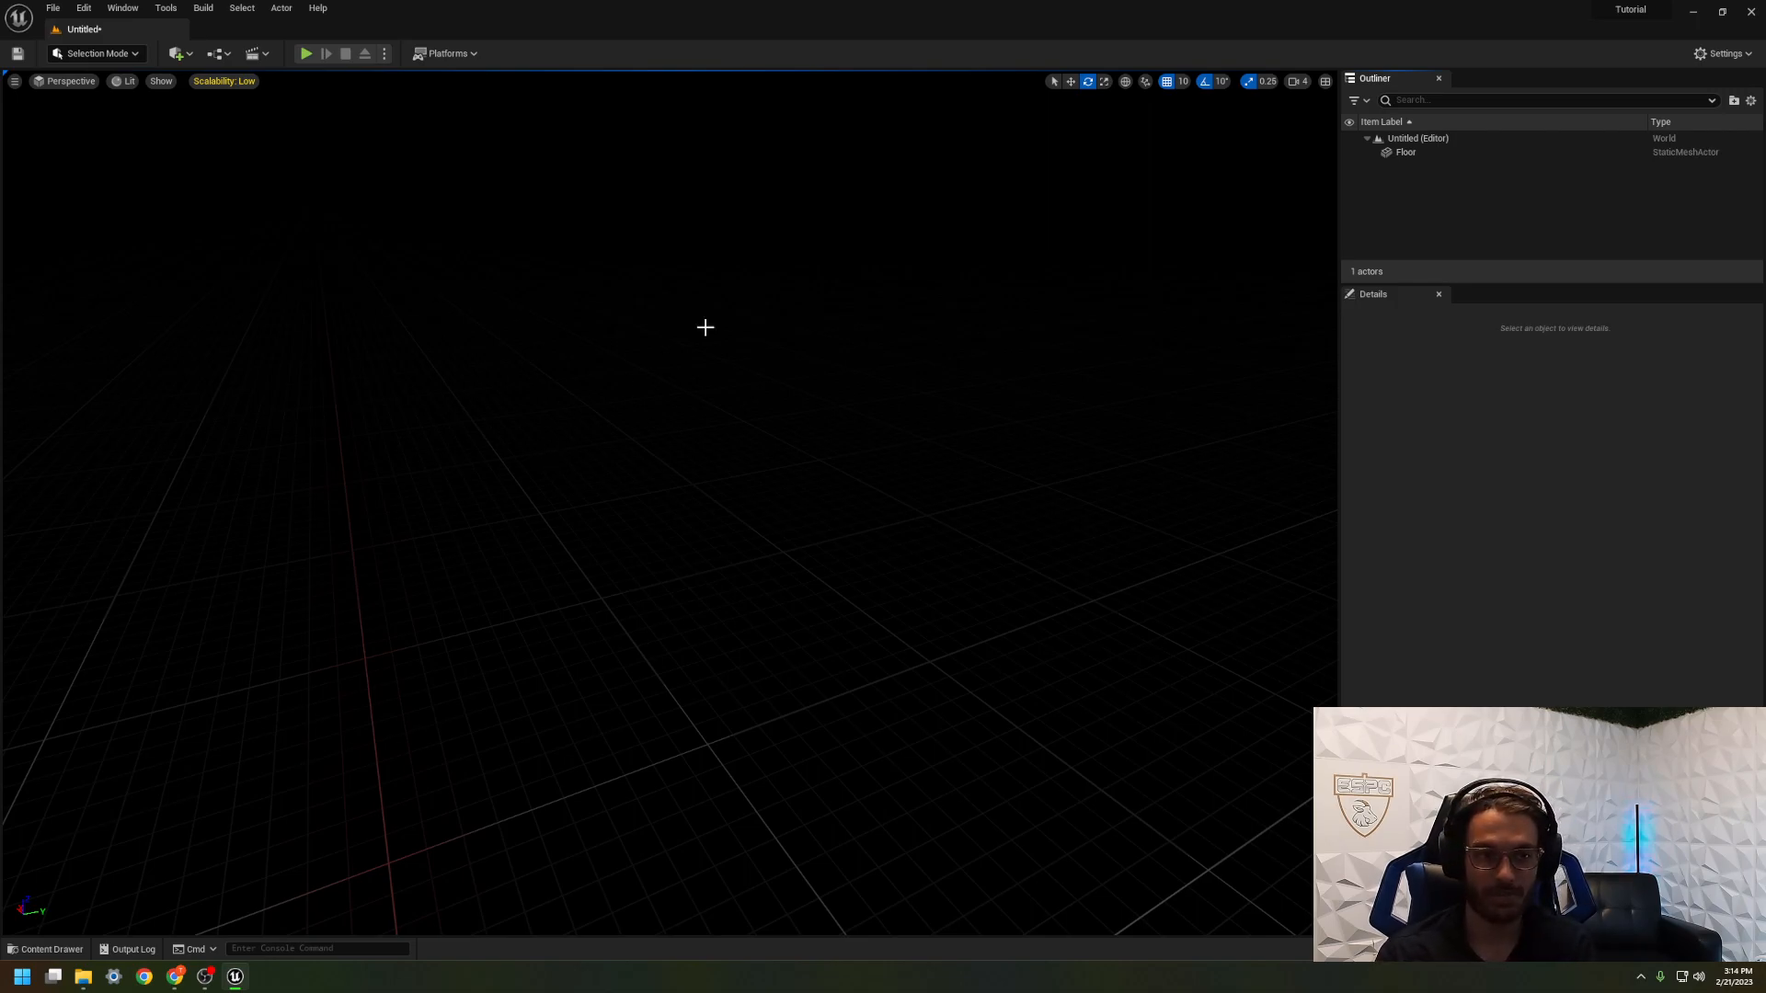
left_click_drag(1340, 255, 582, 255)
left_click(644, 153)
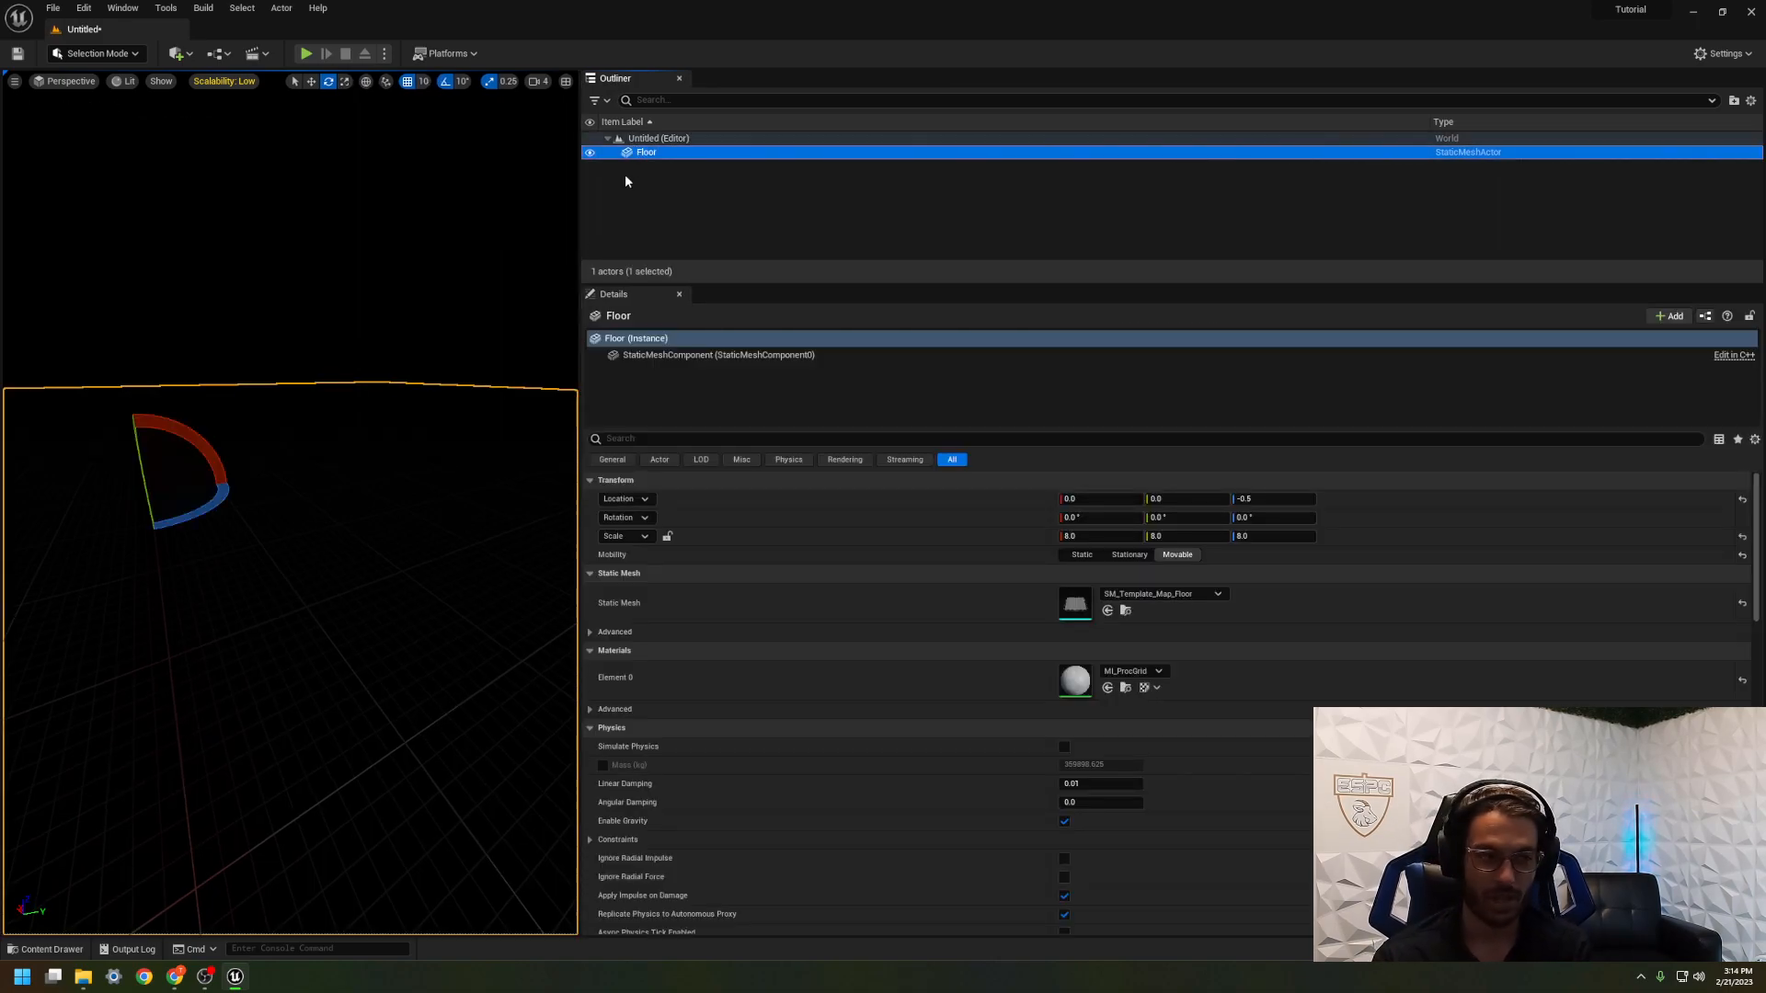
left_click_drag(577, 222, 1355, 222)
right_click_drag(978, 367, 1320, 262)
scroll(980, 391, "down", 3)
right_click_drag(552, 476, 686, 514)
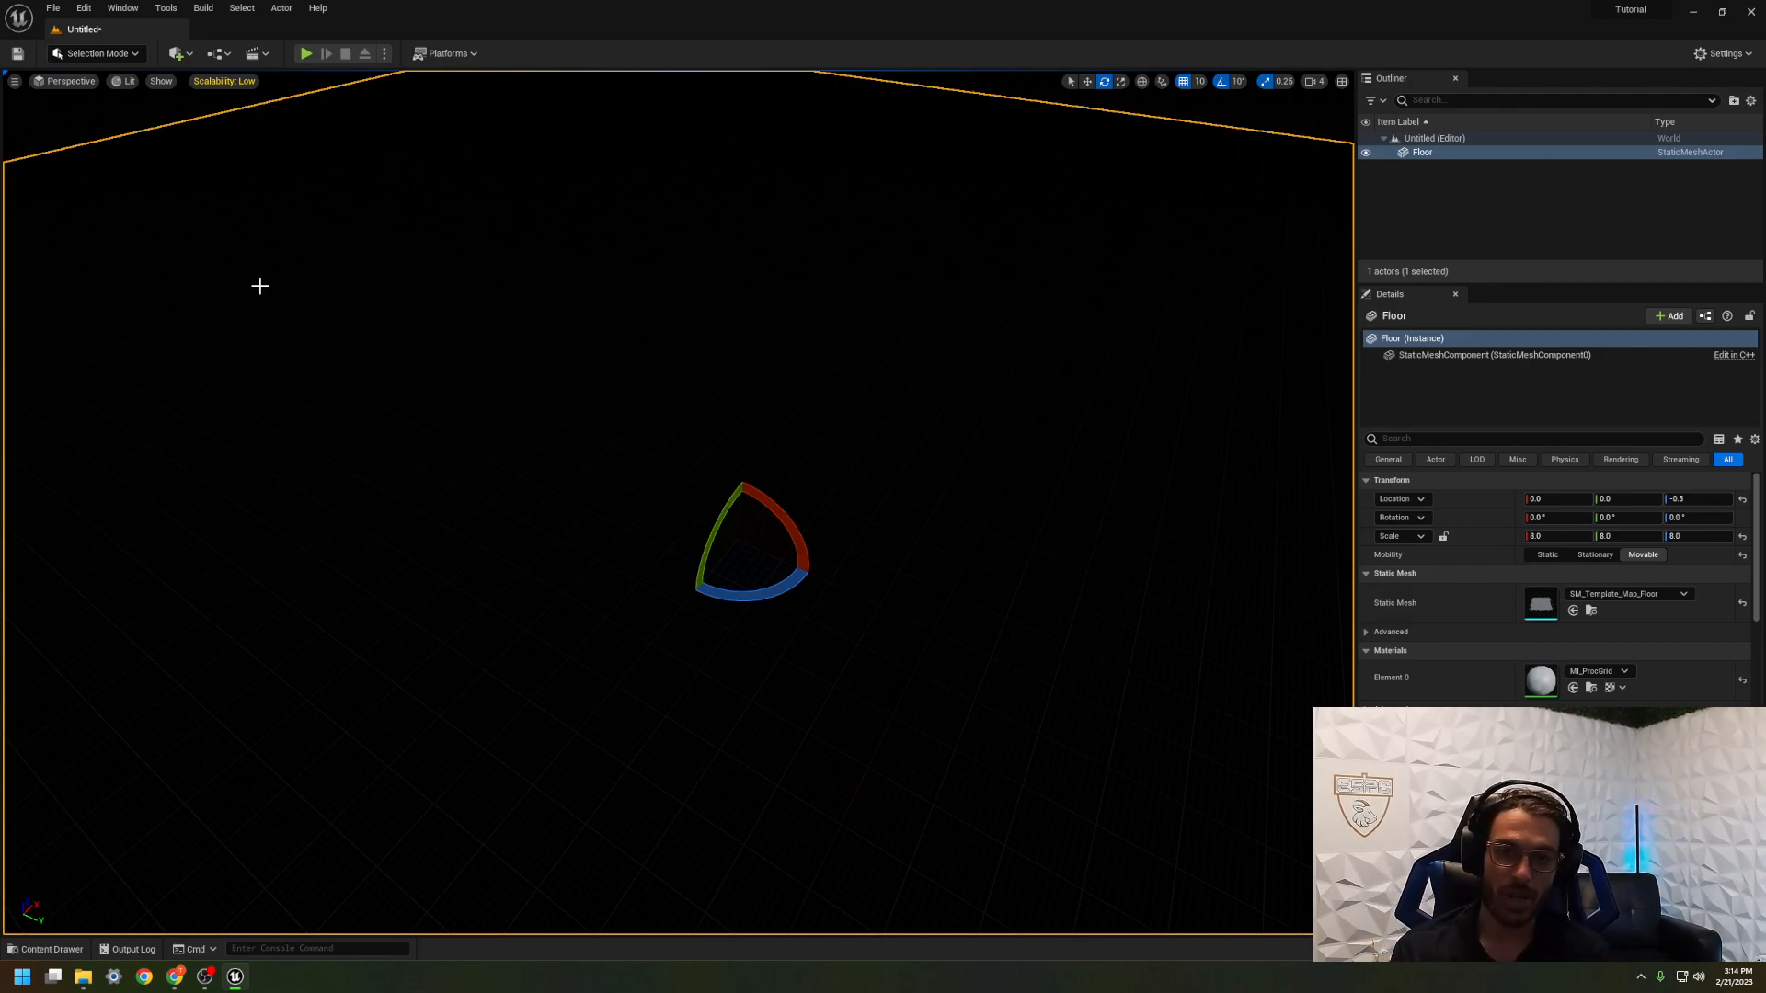
left_click(195, 53)
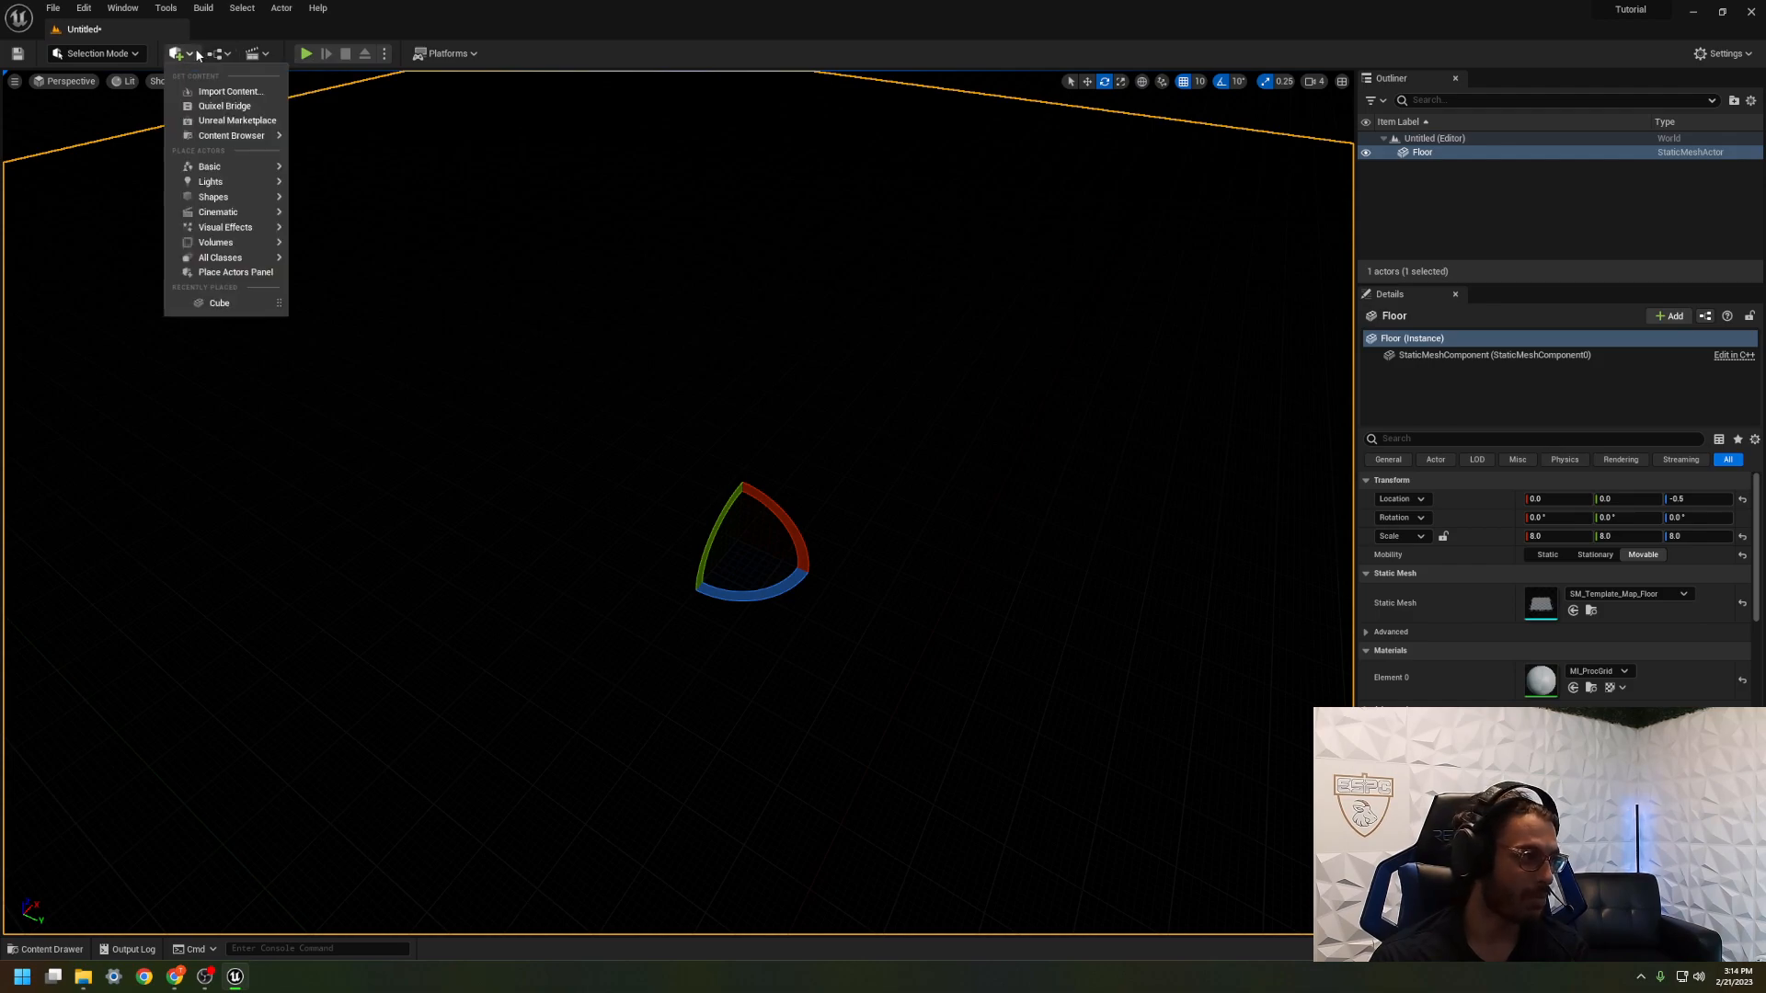
mouse_move(236, 184)
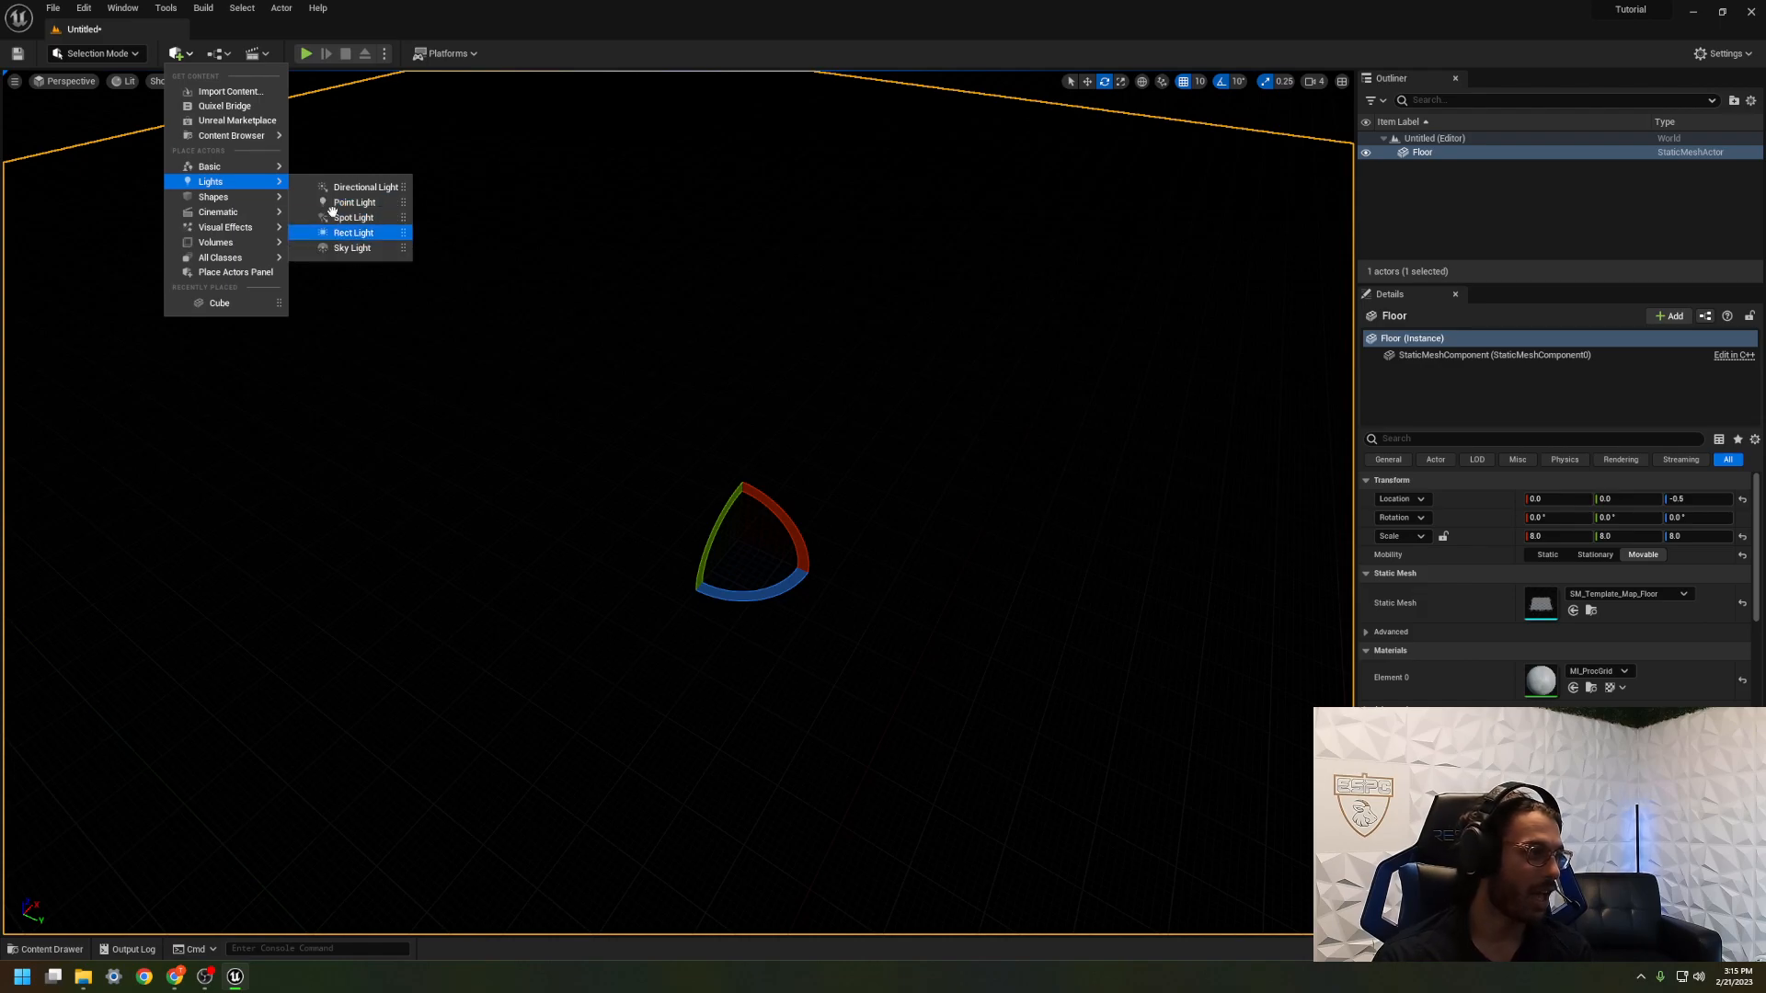
left_click(551, 170)
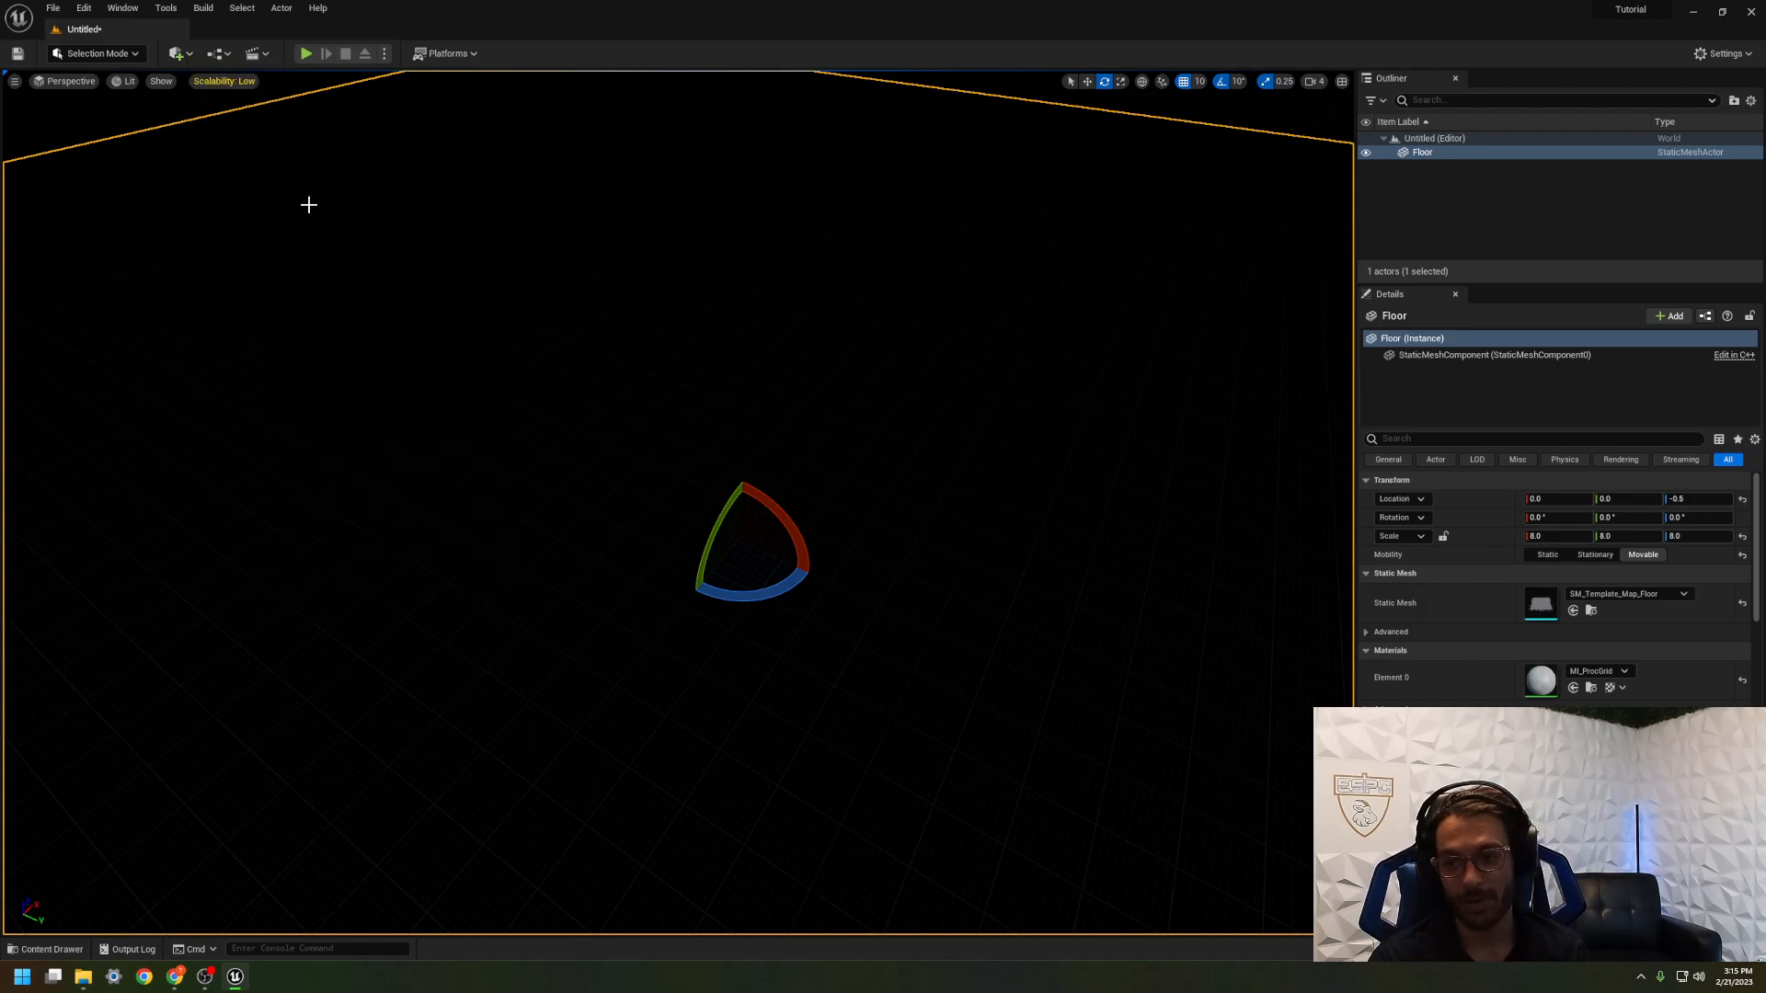
Step: Open the Env. Light Mixer and create a sky light and an atmospheric directional light
left_click(138, 9)
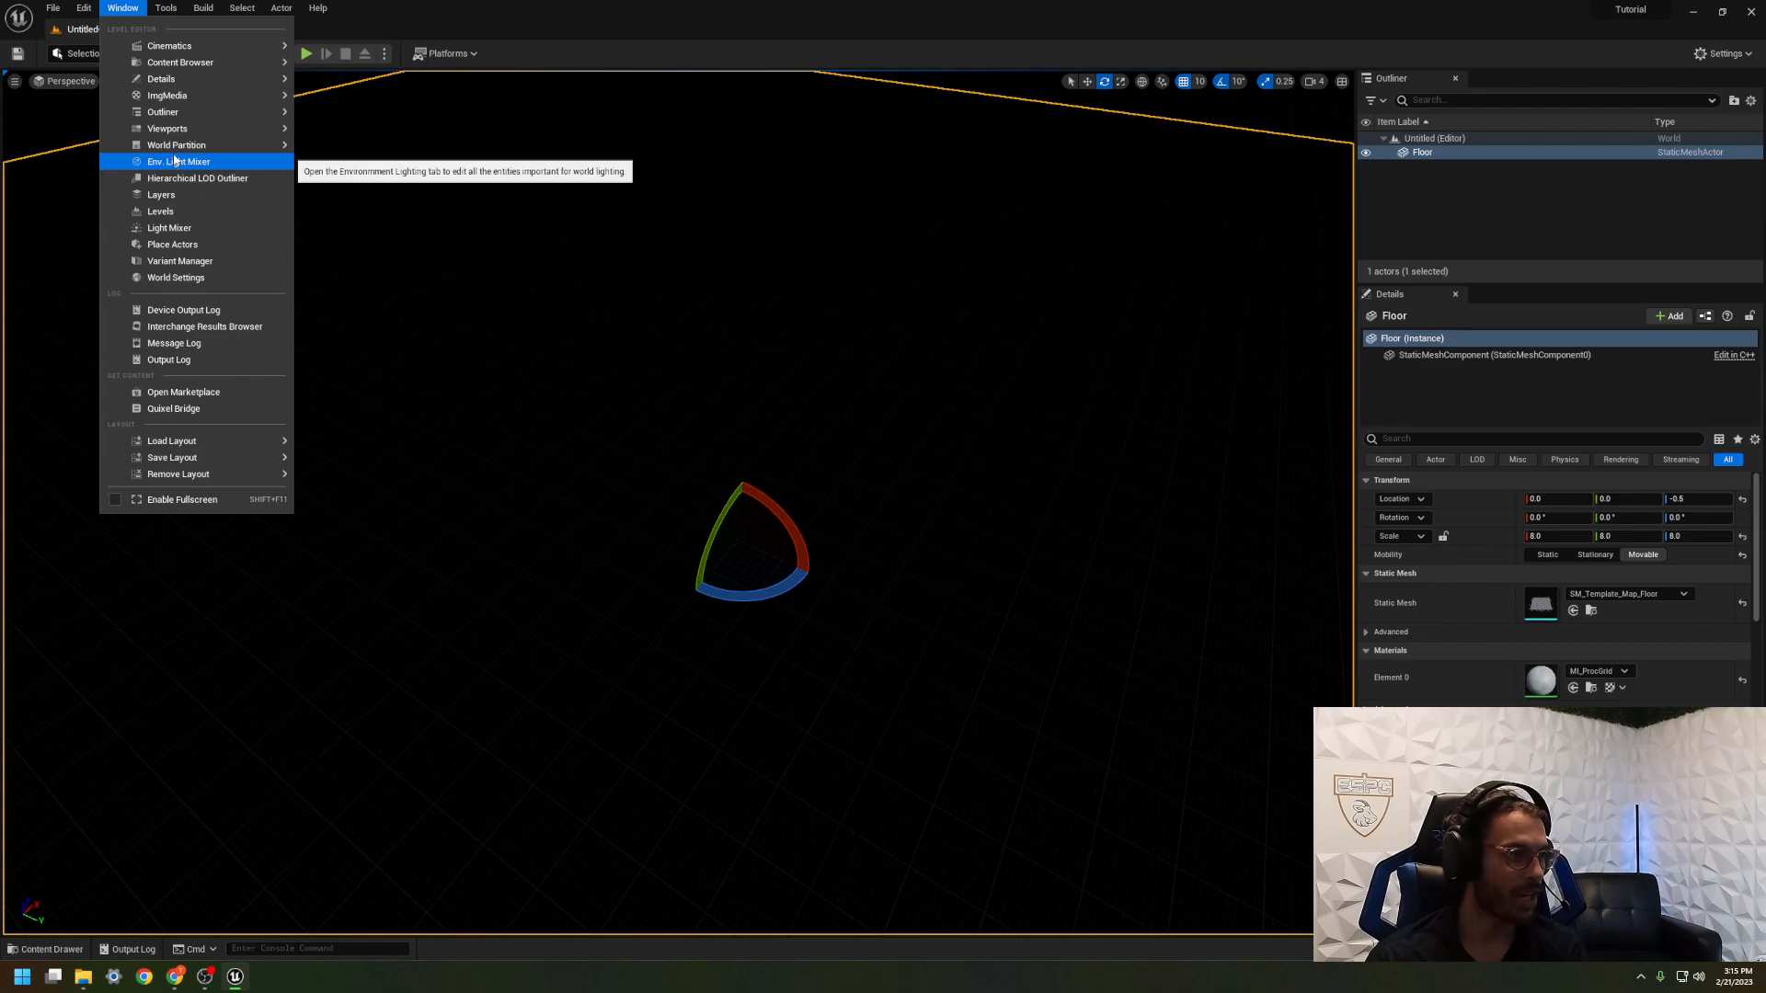
left_click(182, 162)
left_click_drag(311, 269, 641, 379)
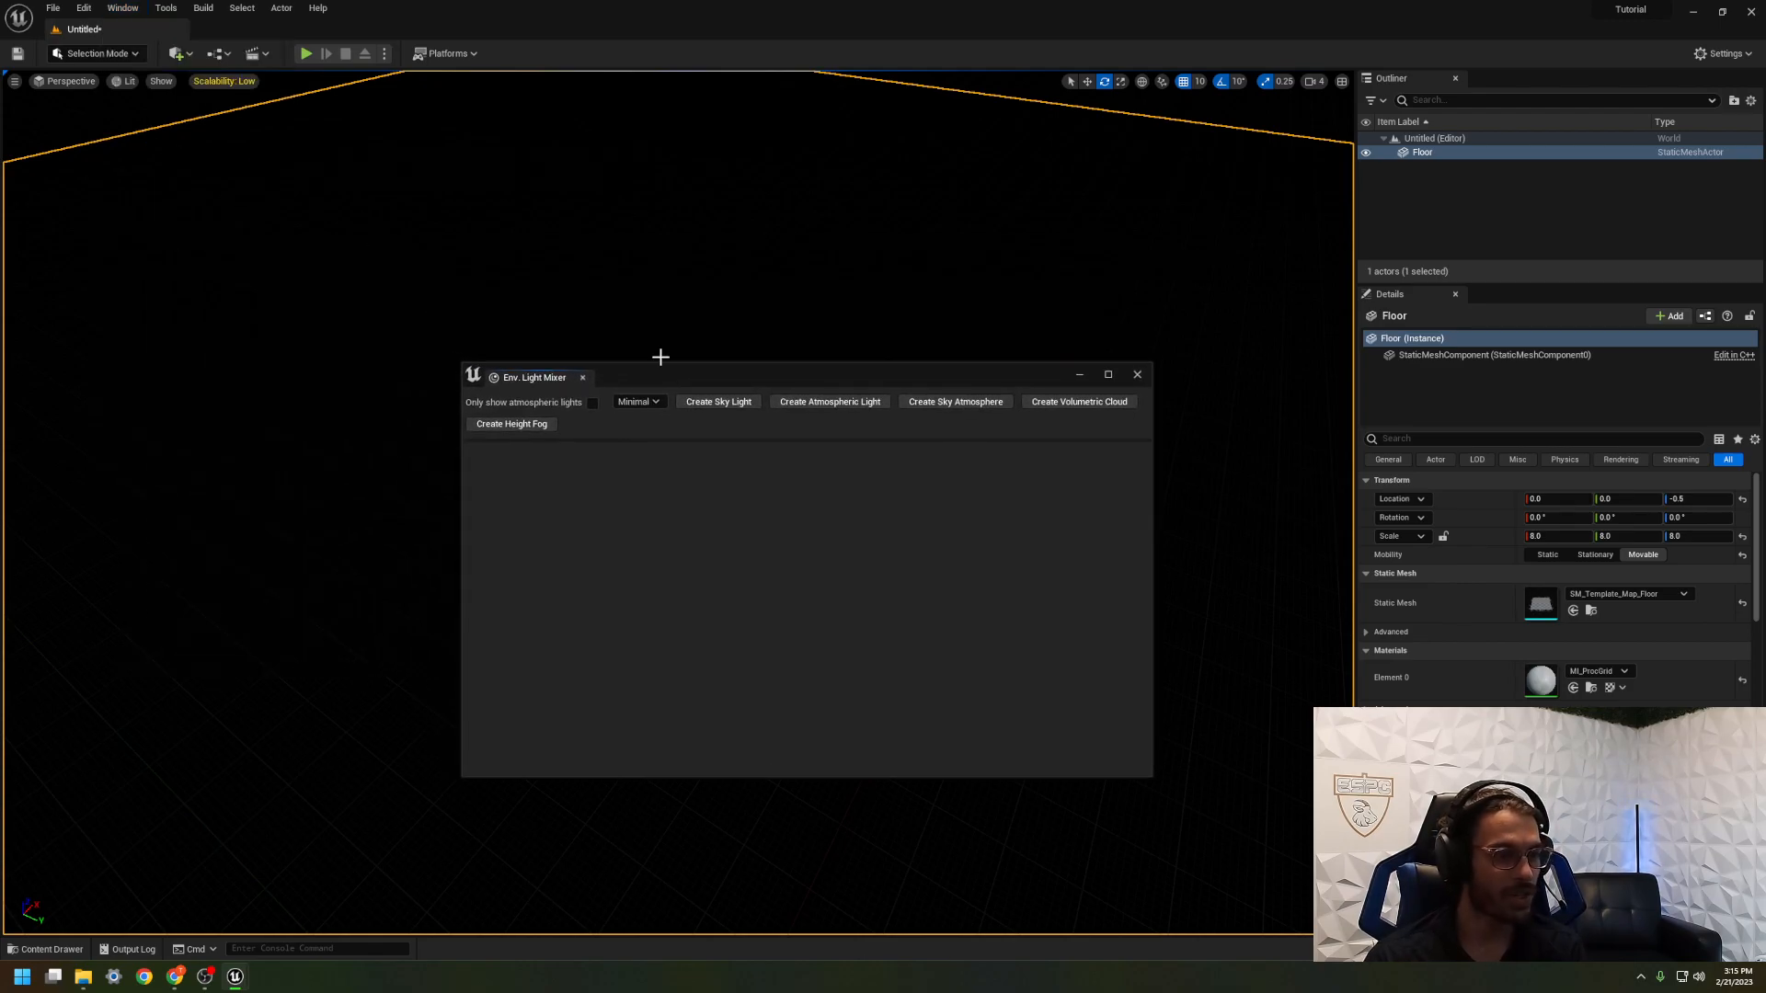
left_click(735, 406)
left_click(735, 406)
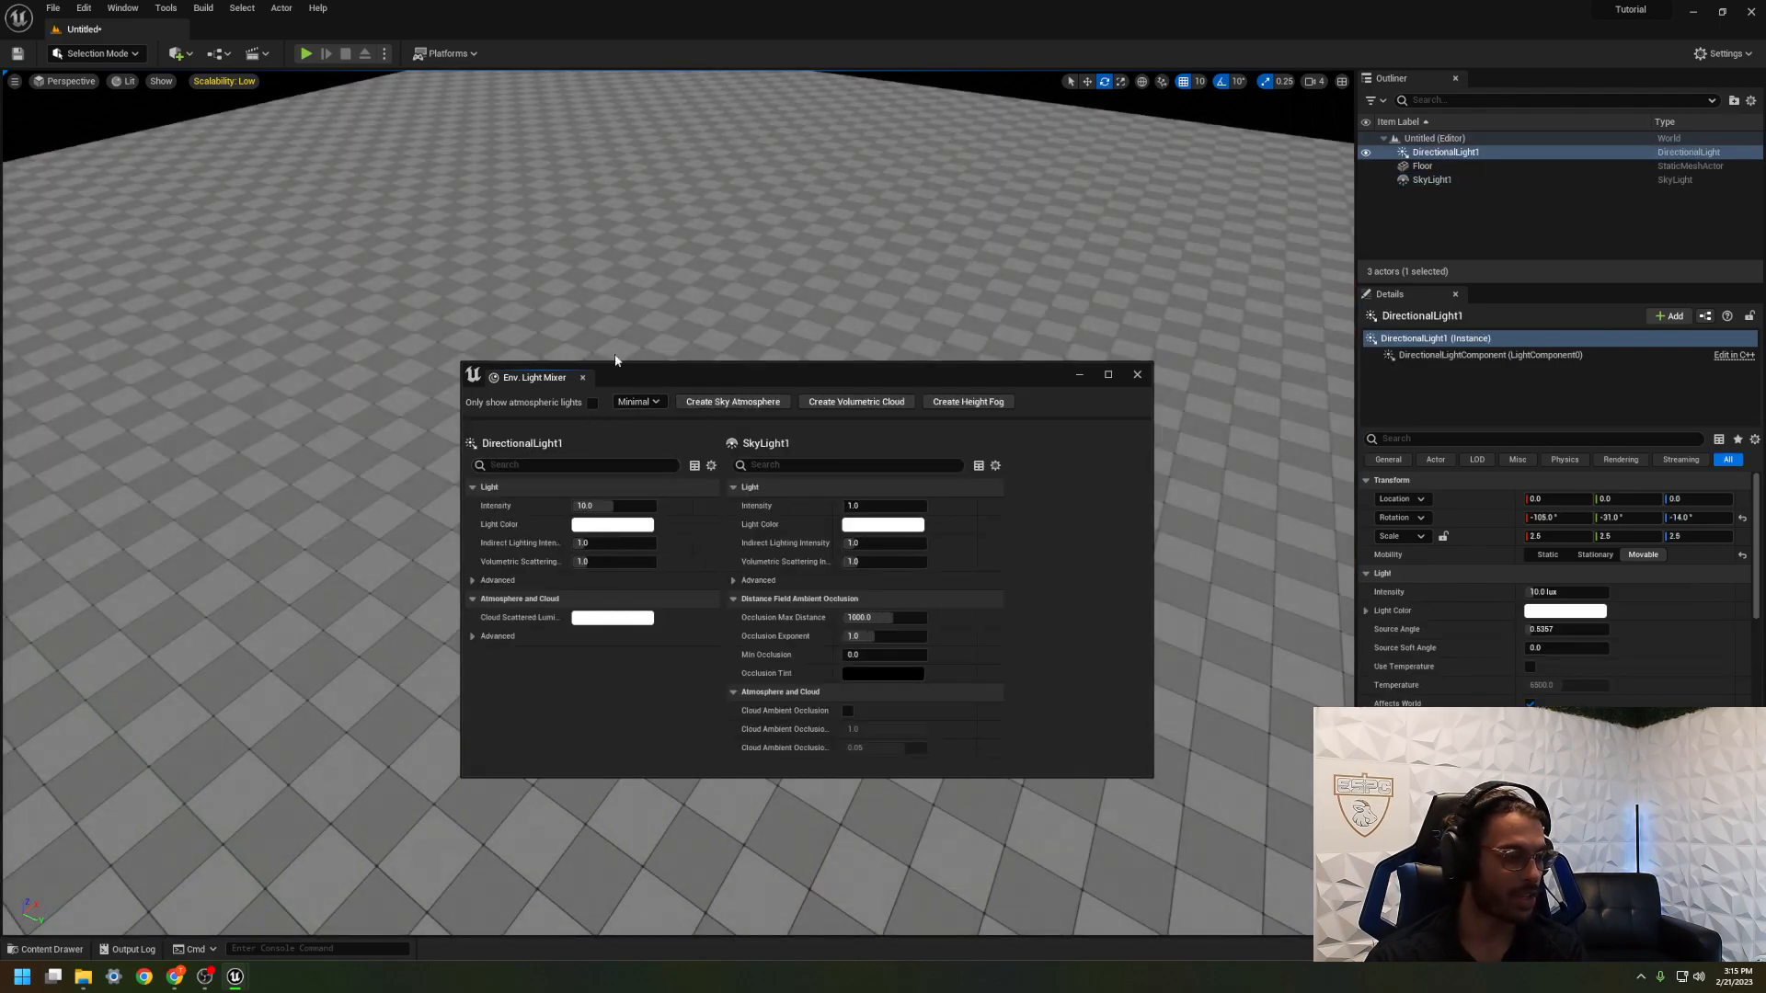
right_click_drag(615, 359, 598, 276)
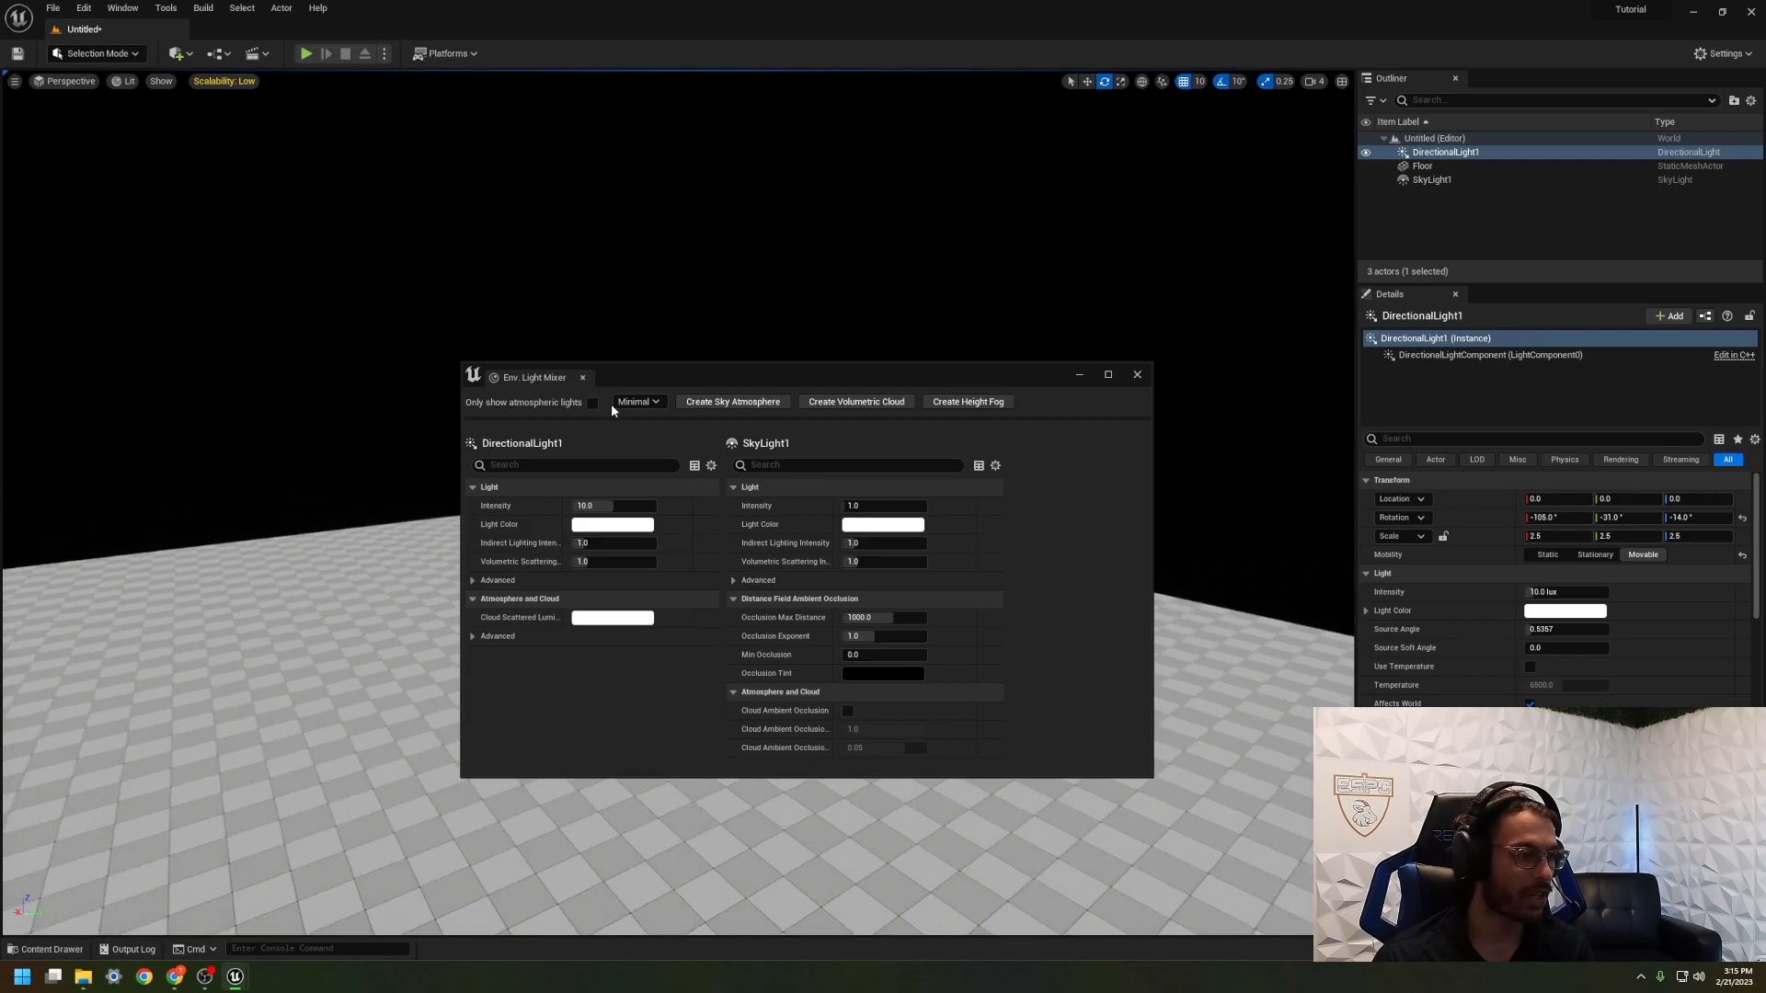
Step: Examine the sky light and the directional light's properties in their details
left_click(1431, 181)
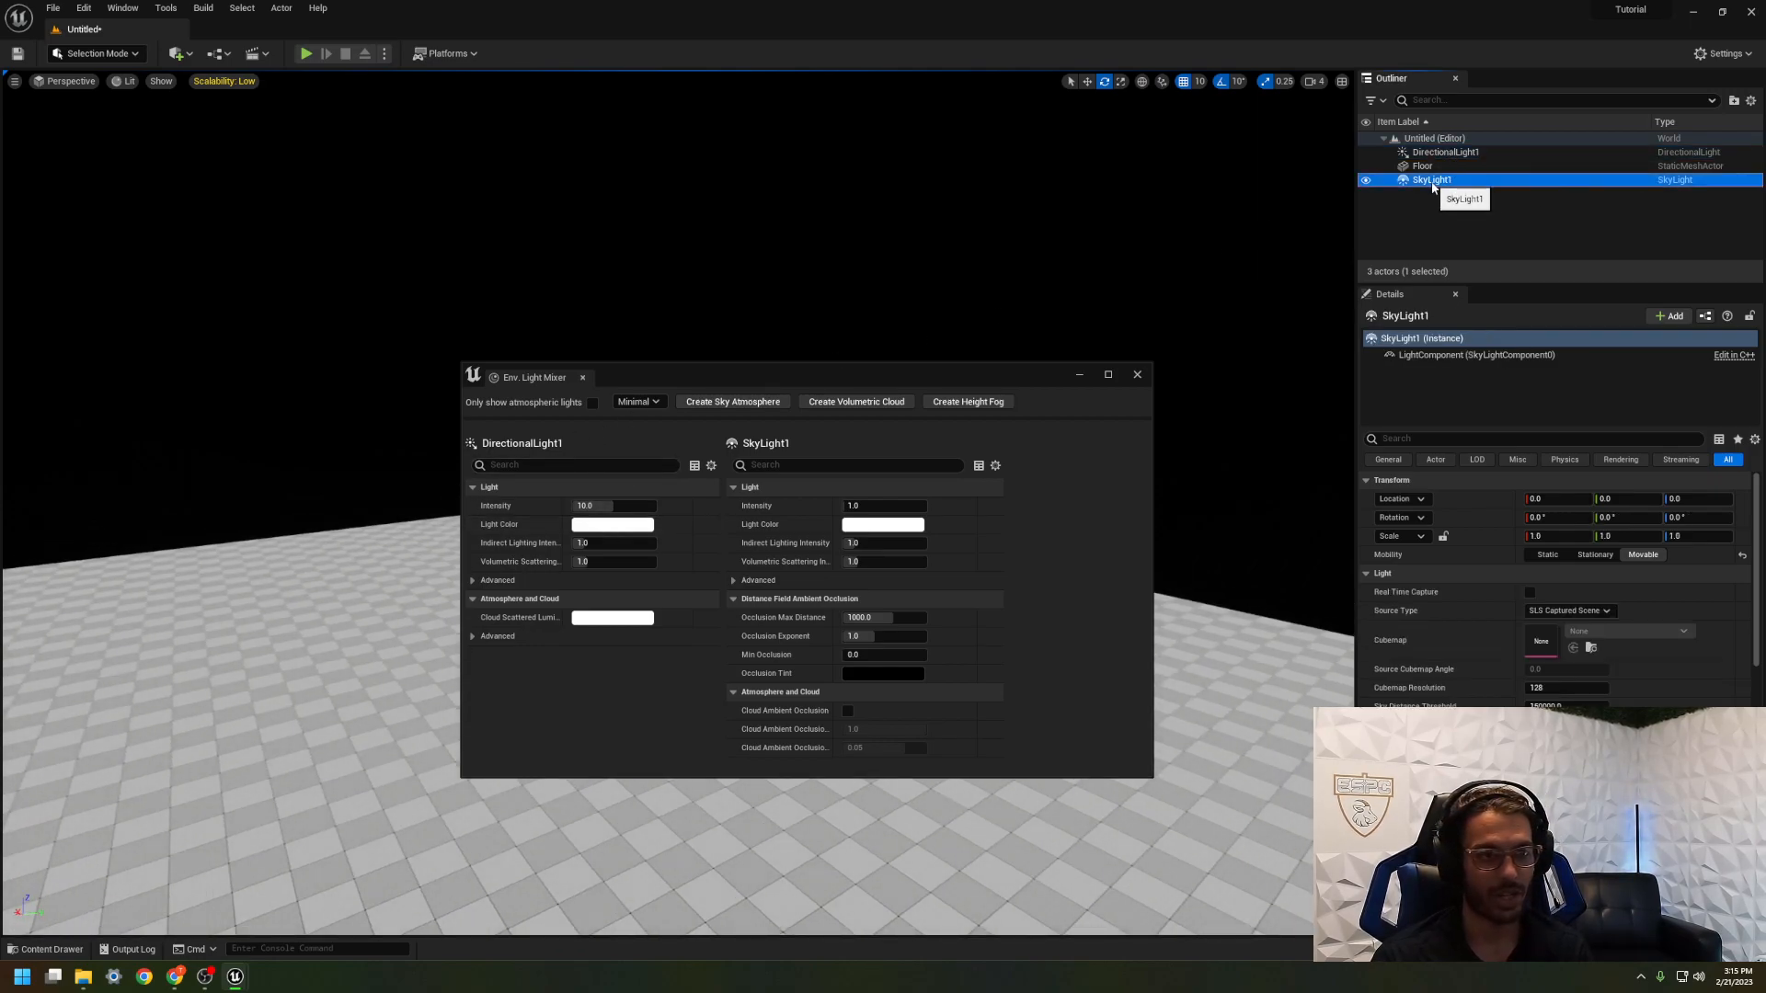
left_click(1461, 153)
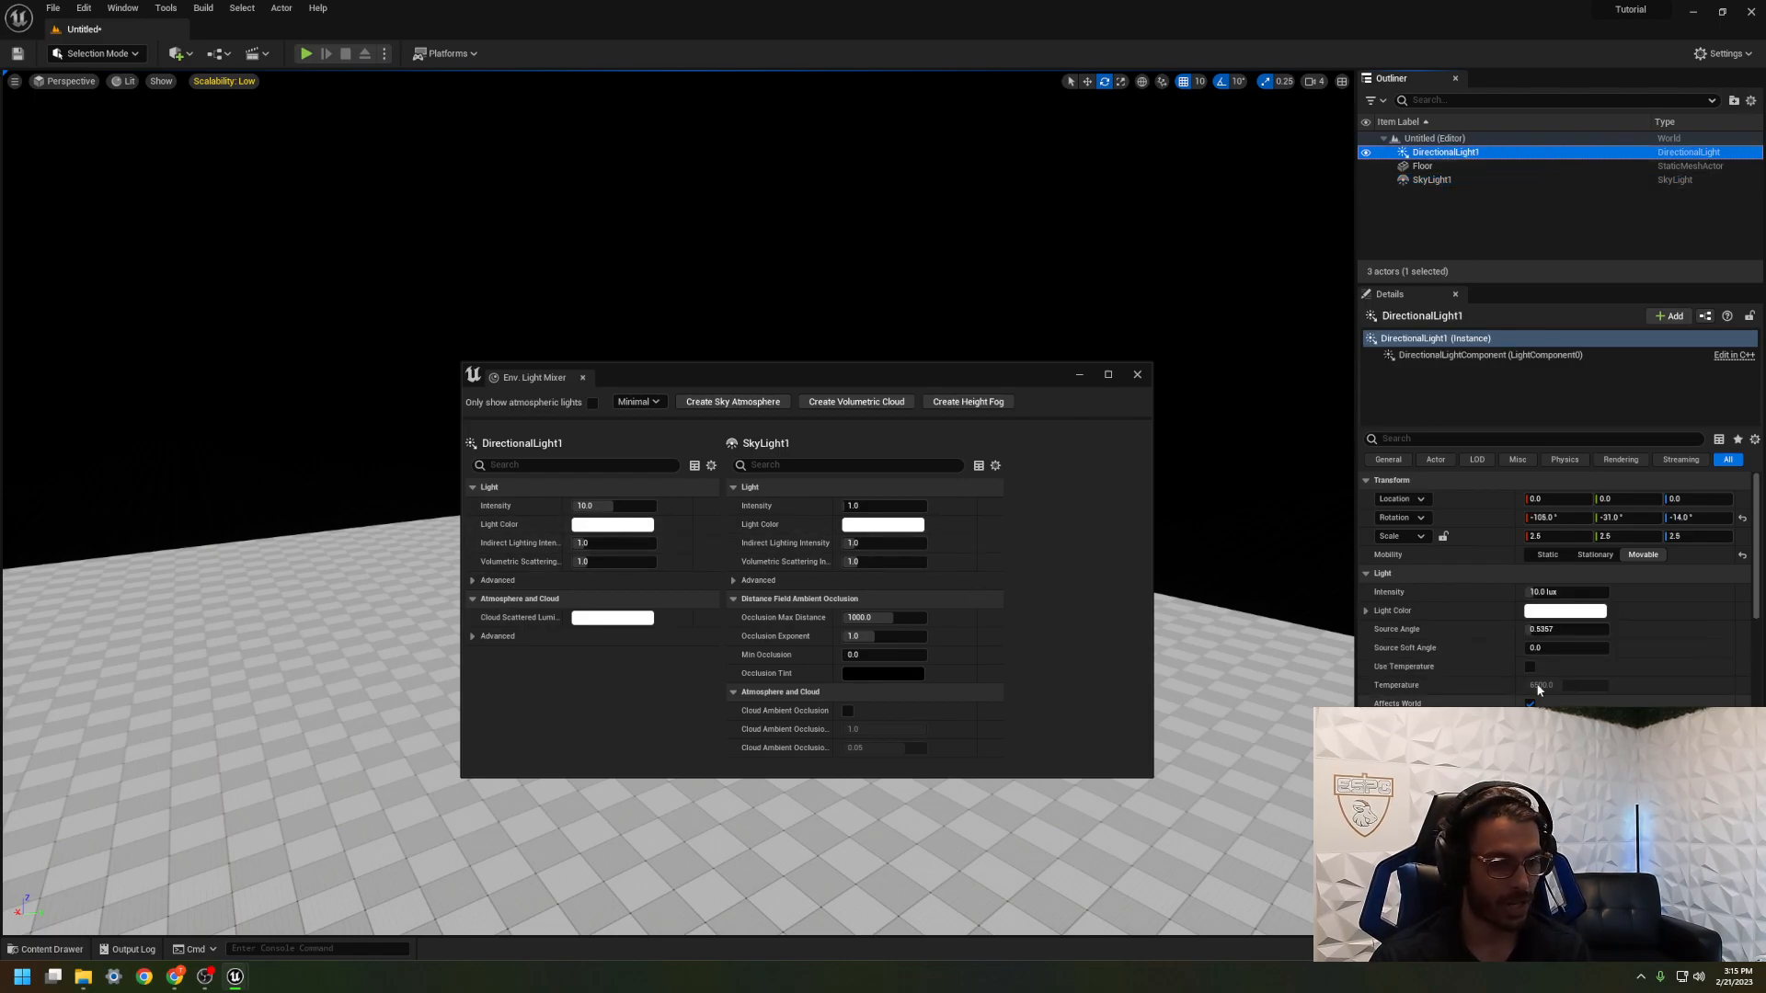
scroll(1533, 699, "down", 4)
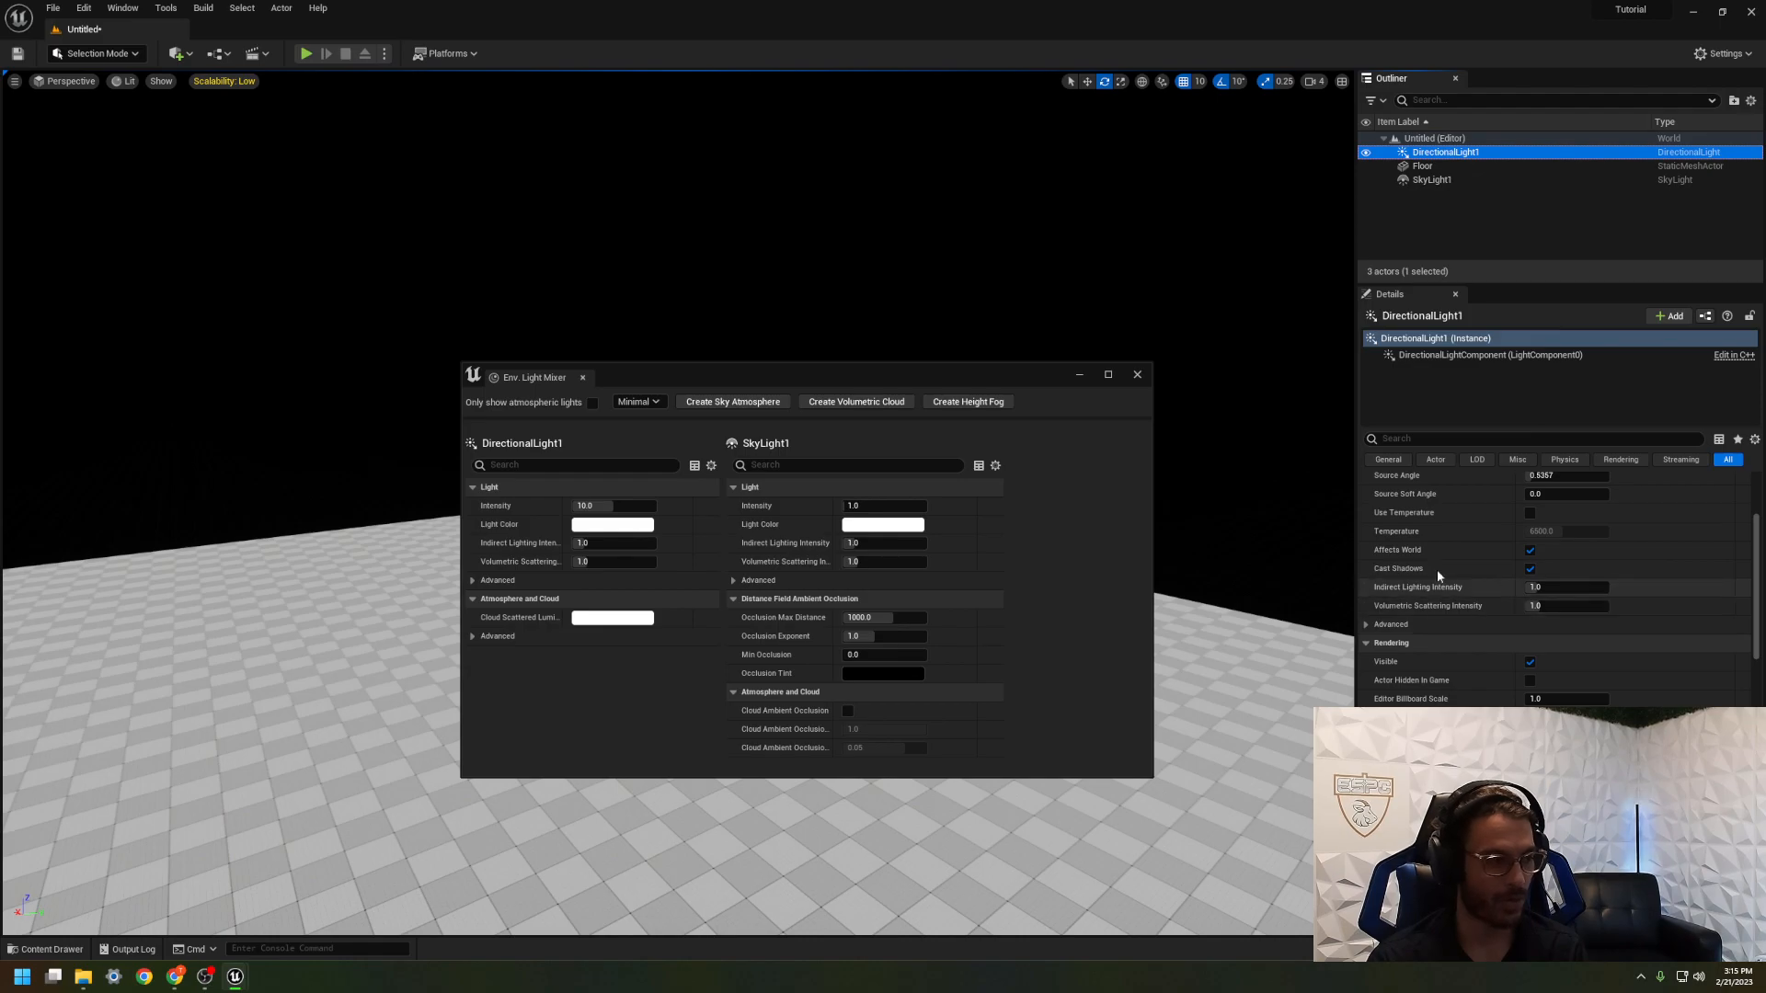
scroll(1448, 605, "up", 4)
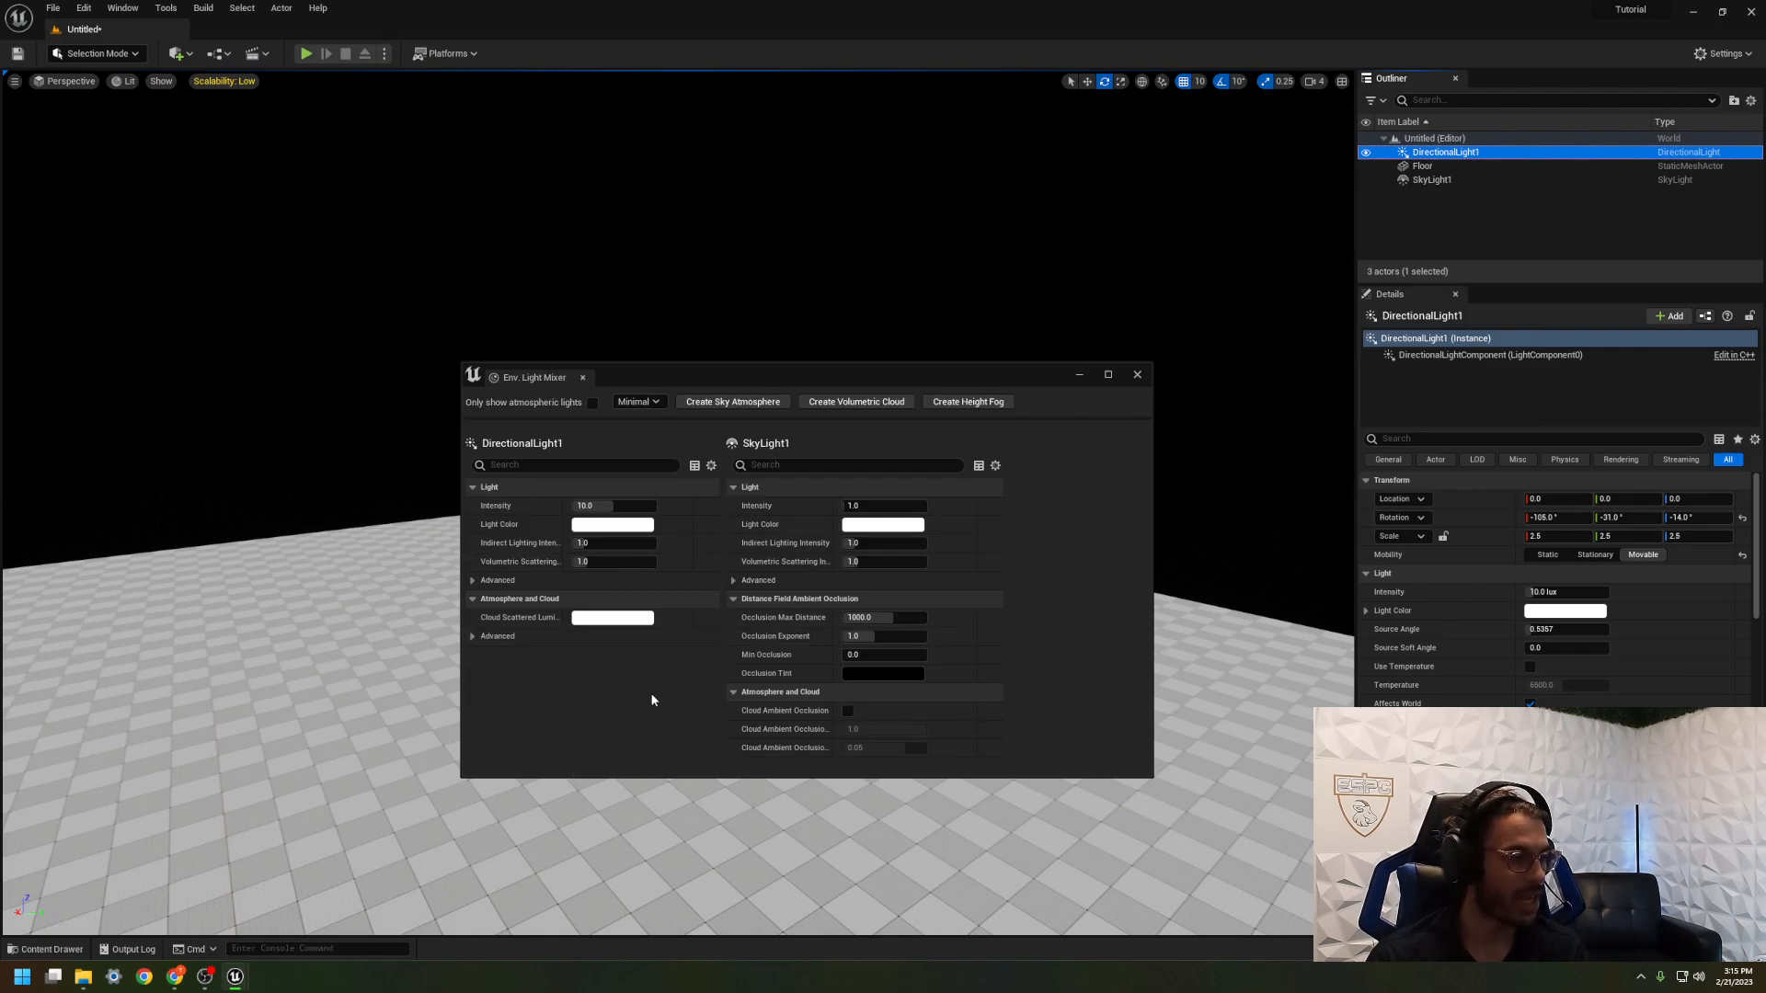
Step: Set the directional light's intensity to 8.0 lux and raise the light to a Z location of 490
mouse_move(622, 505)
left_mouse_down()
mouse_move(648, 505)
mouse_move(598, 505)
left_mouse_up()
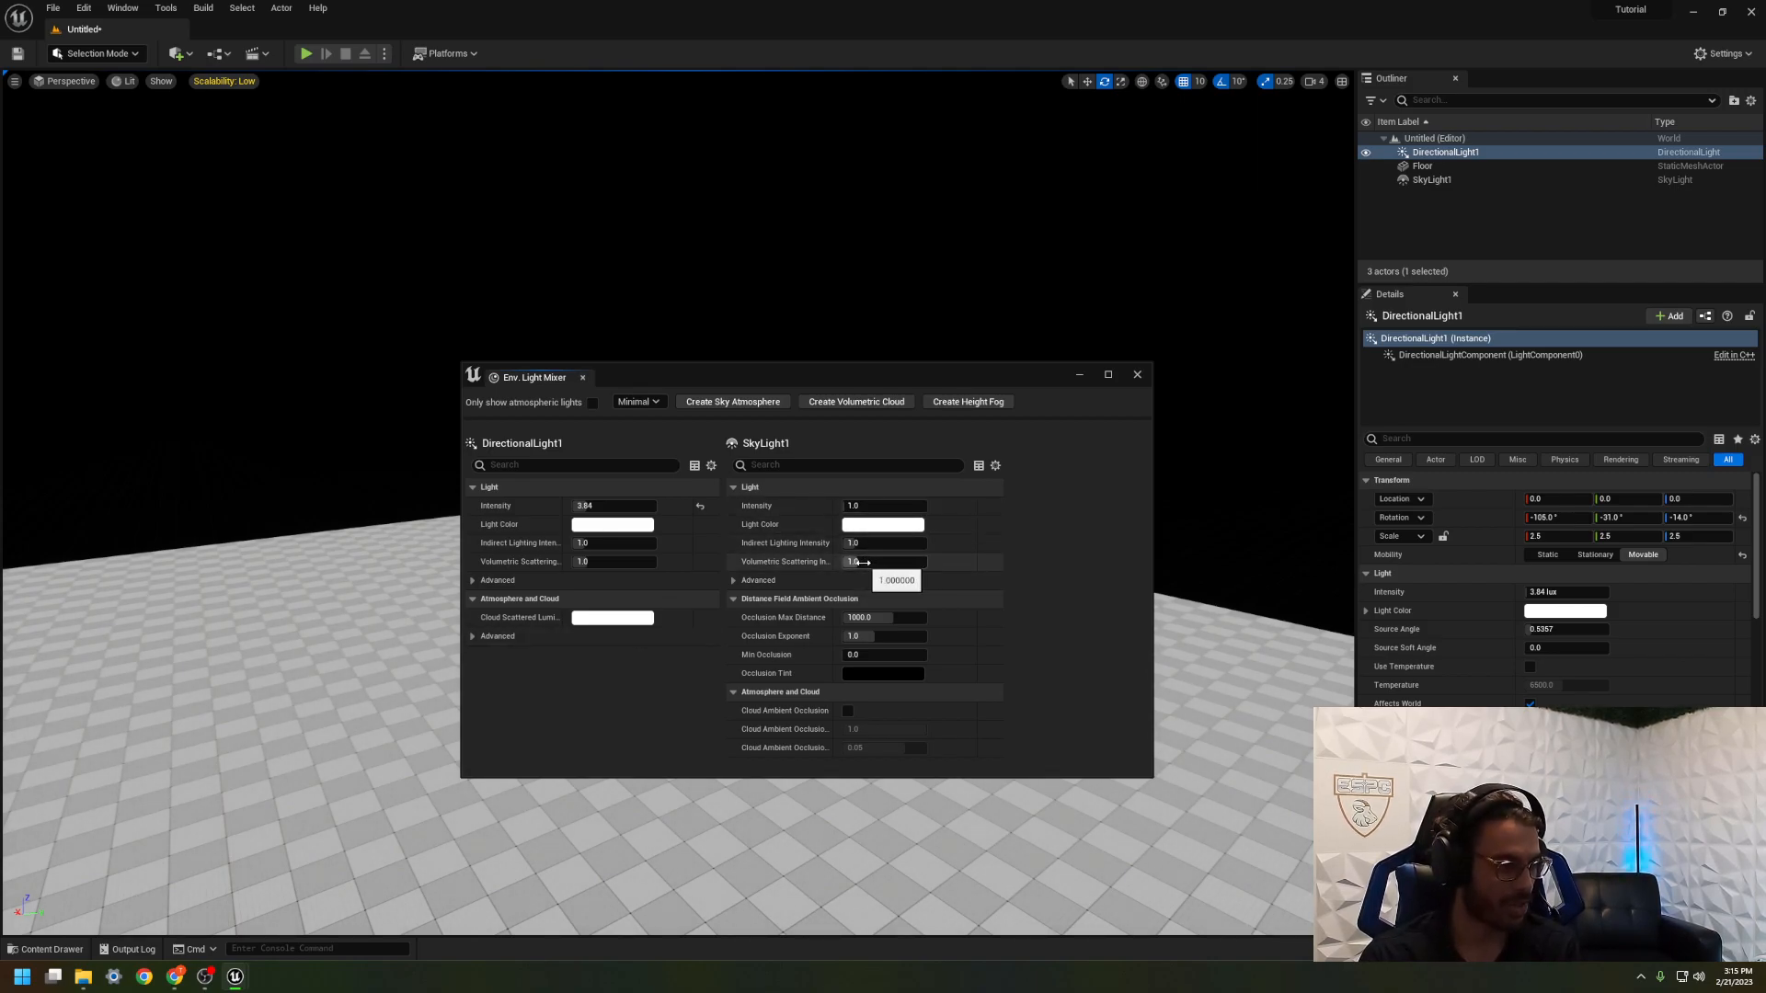
right_click_drag(919, 282, 981, 368)
right_click_drag(895, 284, 895, 349)
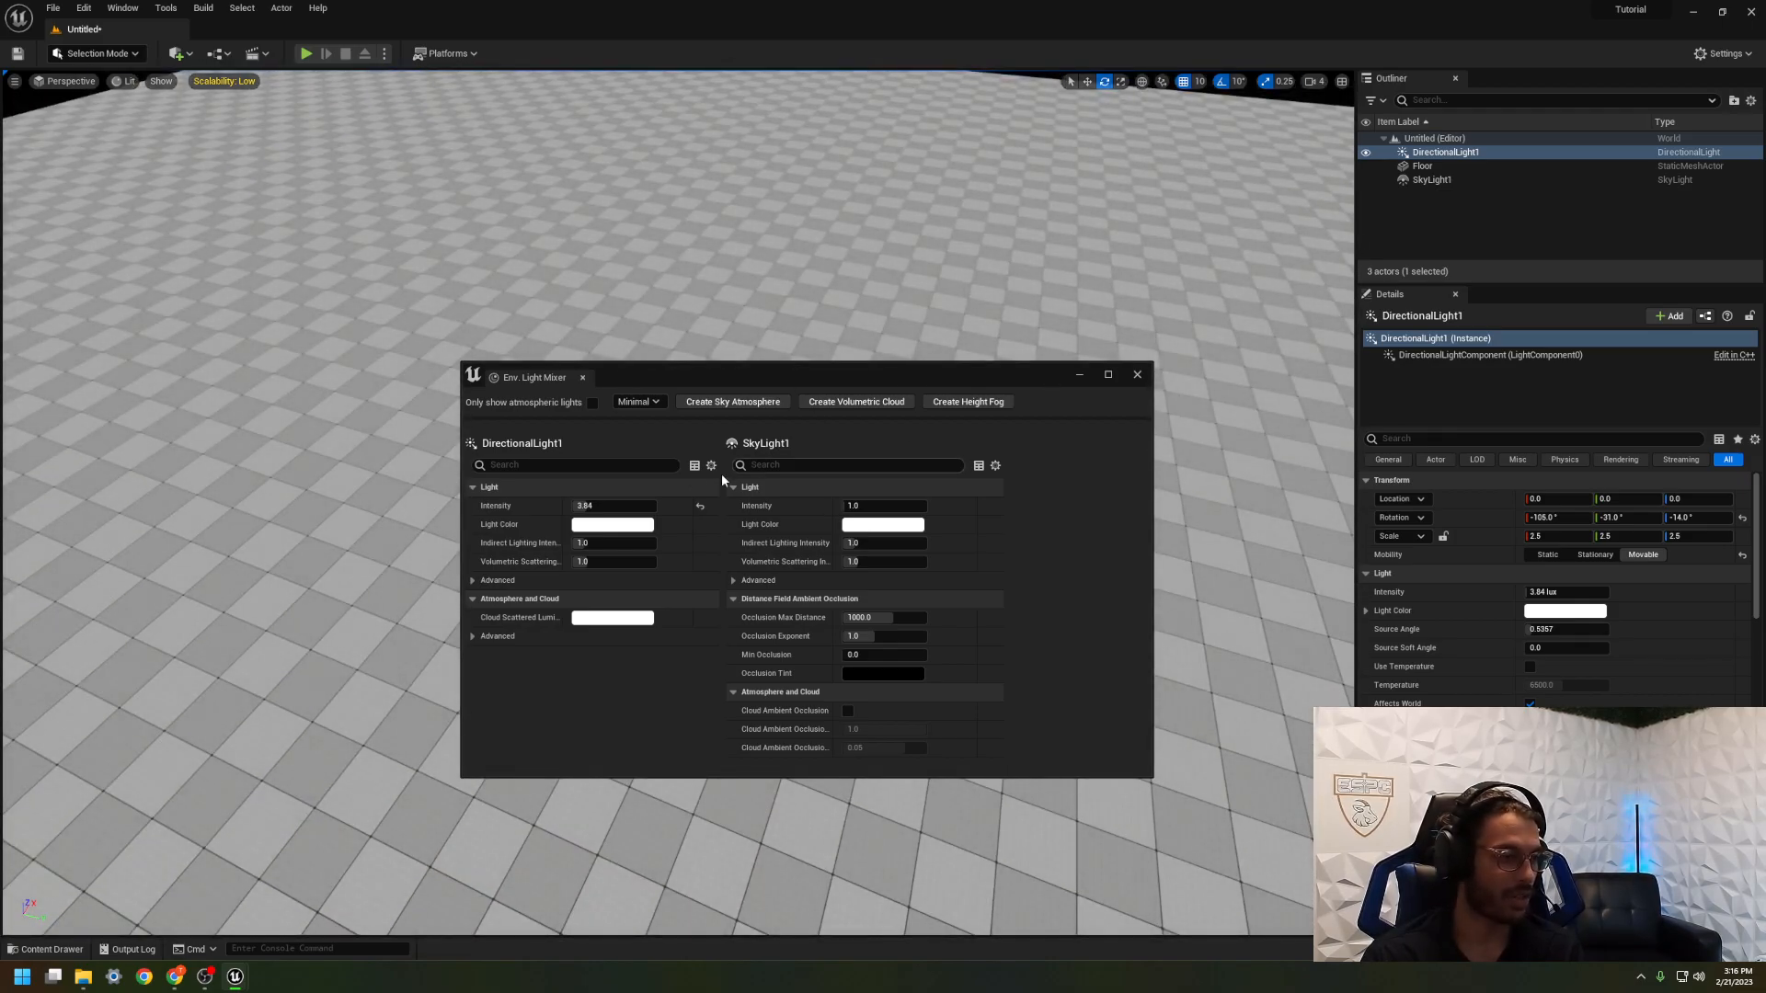
left_click_drag(599, 505, 636, 267)
left_click(1079, 375)
key("w")
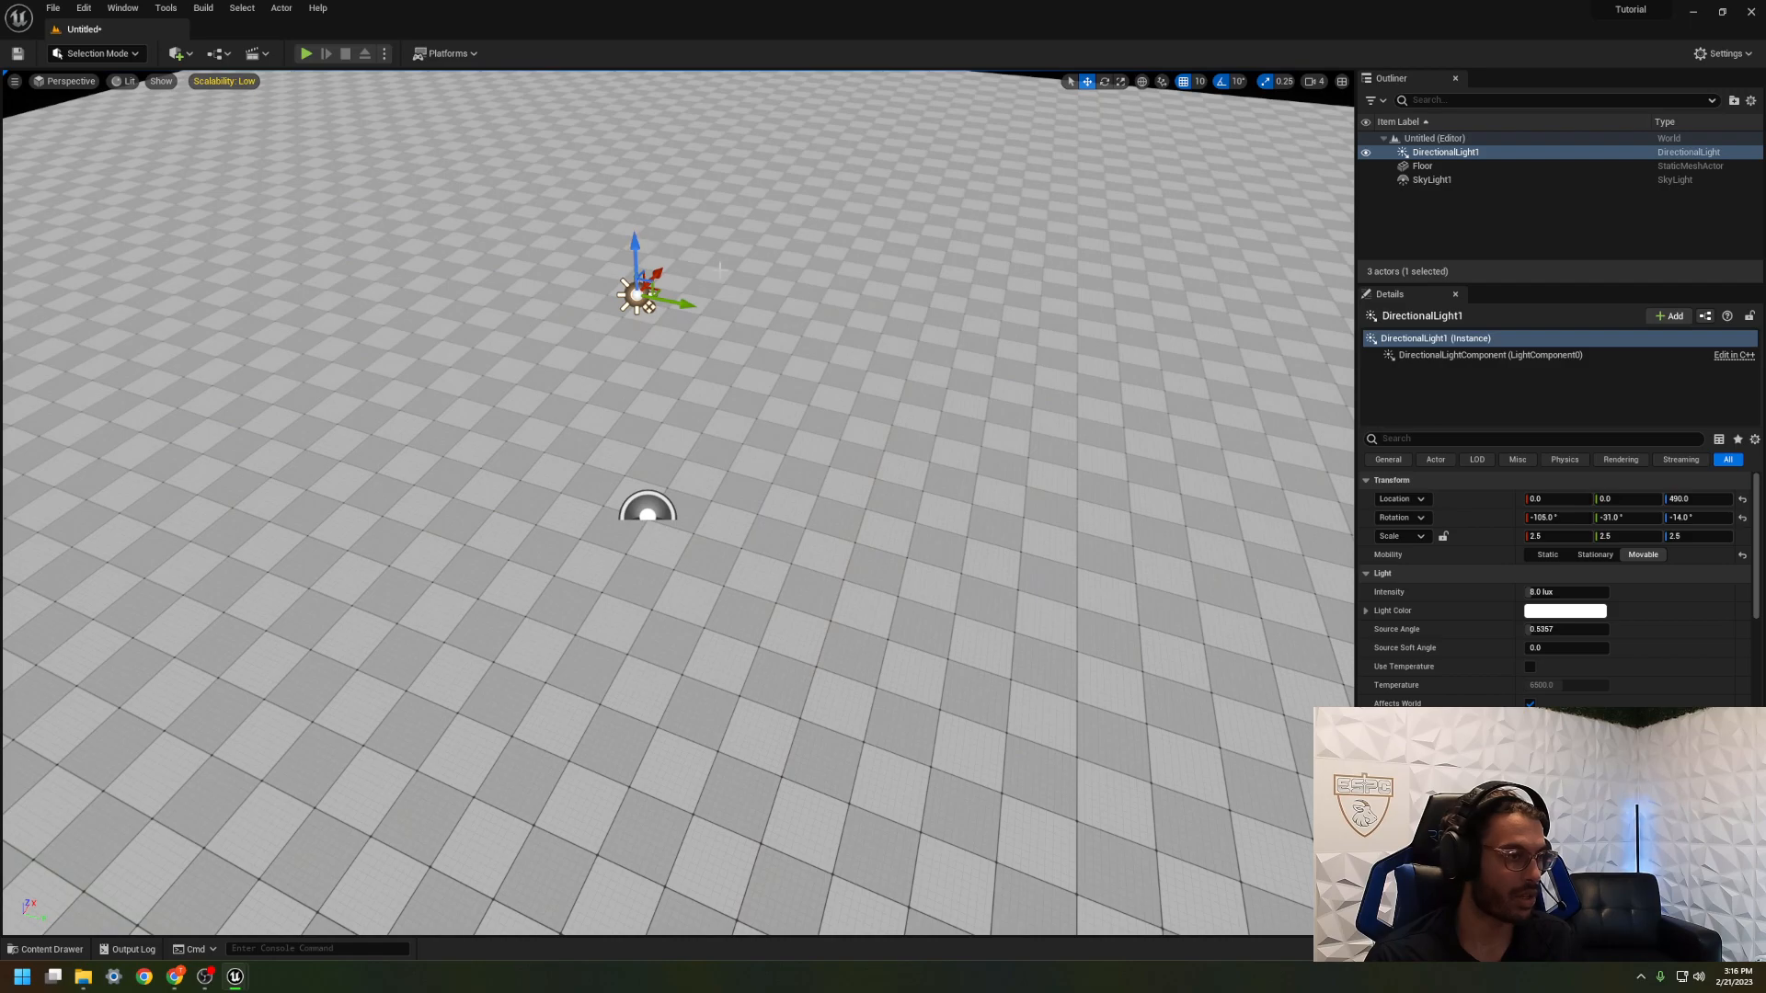
Step: Raise the sky light to a Z location of 170 and rotate it 90° about the Y axis
double_click(1431, 179)
mouse_move(1025, 365)
right_mouse_down()
mouse_move(1025, 396)
mouse_move(1067, 396)
mouse_move(1067, 414)
mouse_move(1025, 365)
right_mouse_up()
scroll(819, 454, "up", 1)
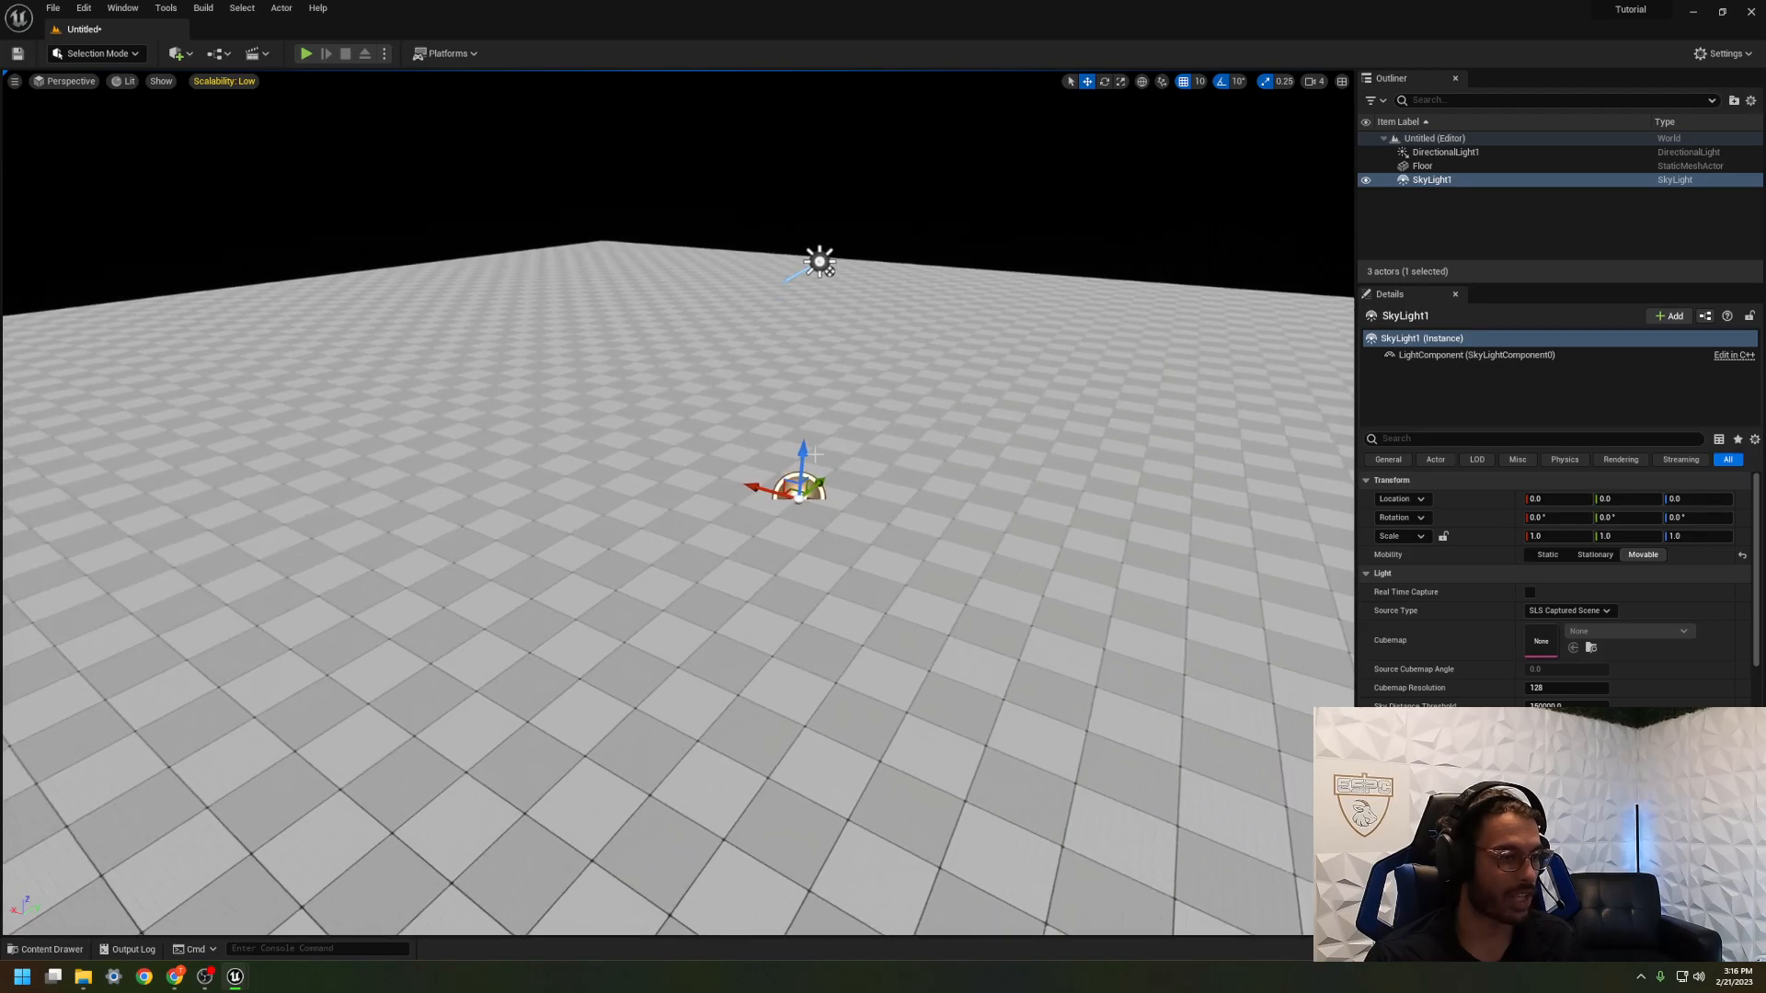
mouse_move(805, 454)
left_mouse_down()
mouse_move(807, 373)
mouse_move(723, 407)
mouse_move(791, 510)
mouse_move(737, 411)
mouse_move(813, 343)
left_mouse_up()
key("e")
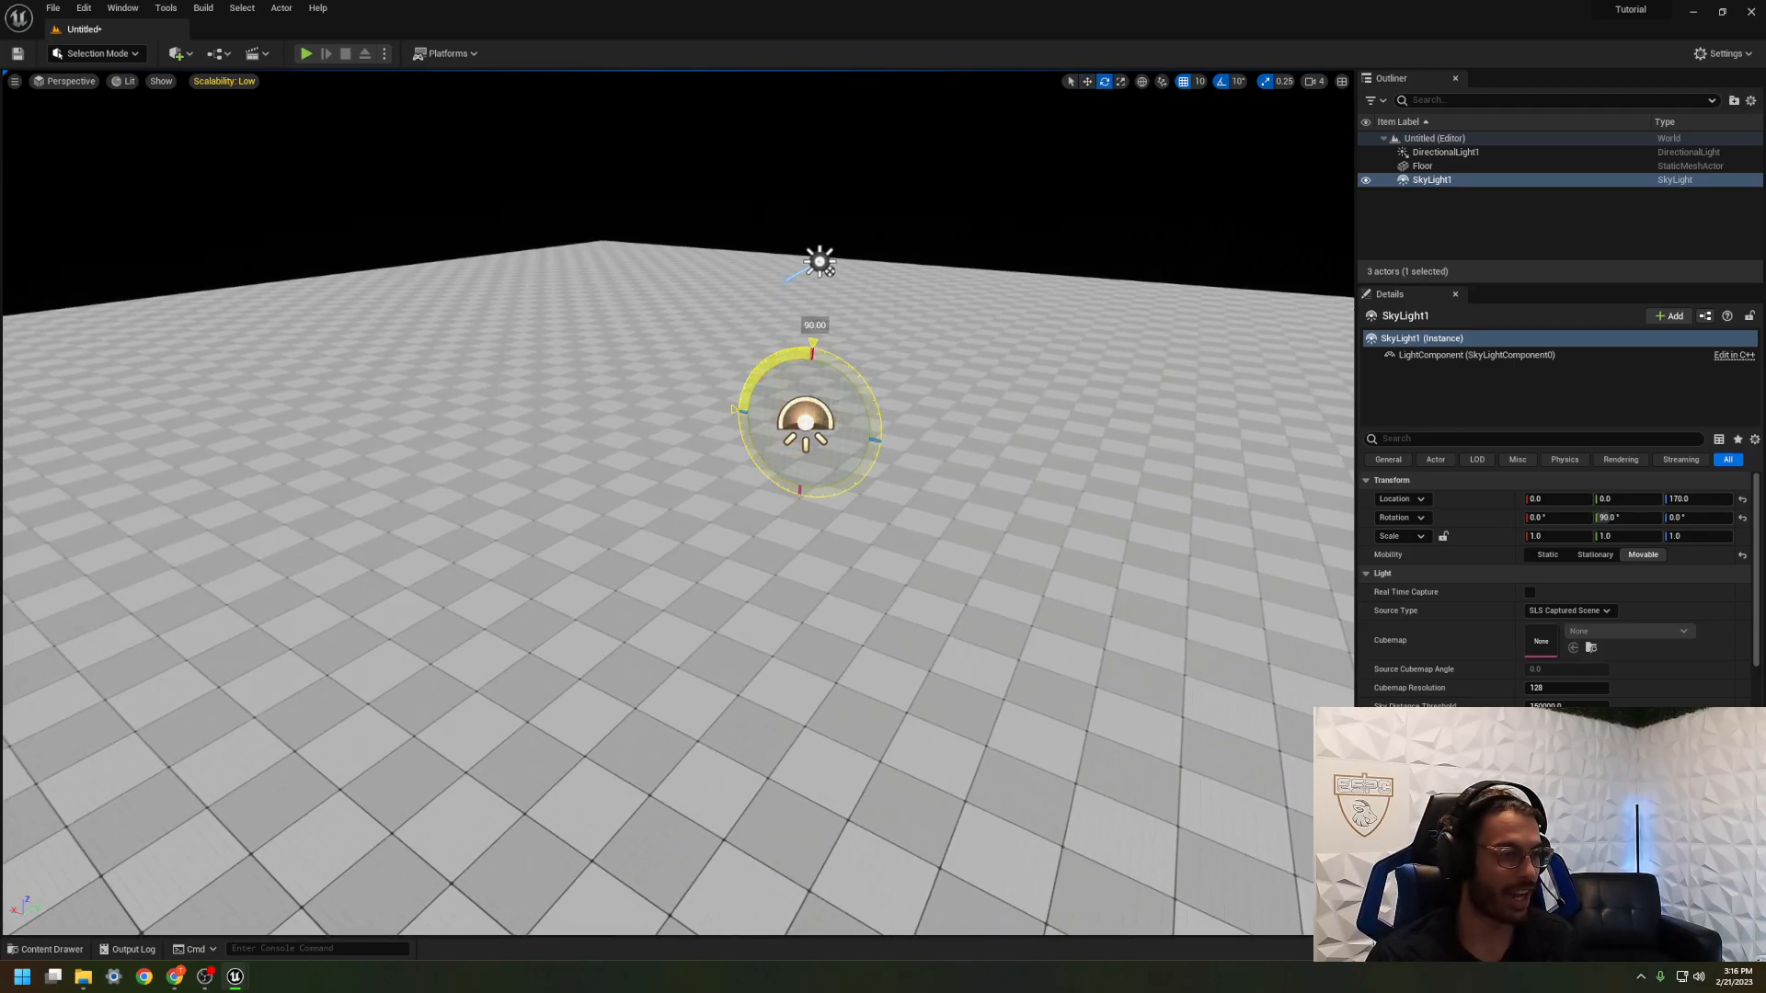
Step: Rotate the directional light freely to about -116.6°, -32.9° and -7.9°
left_click(817, 293)
left_click(820, 264)
right_click_drag(819, 264, 842, 194)
key("f")
mouse_move(685, 464)
left_mouse_down()
mouse_move(717, 445)
mouse_move(690, 465)
left_mouse_up()
right_click_drag(690, 464, 461, 167)
key("s")
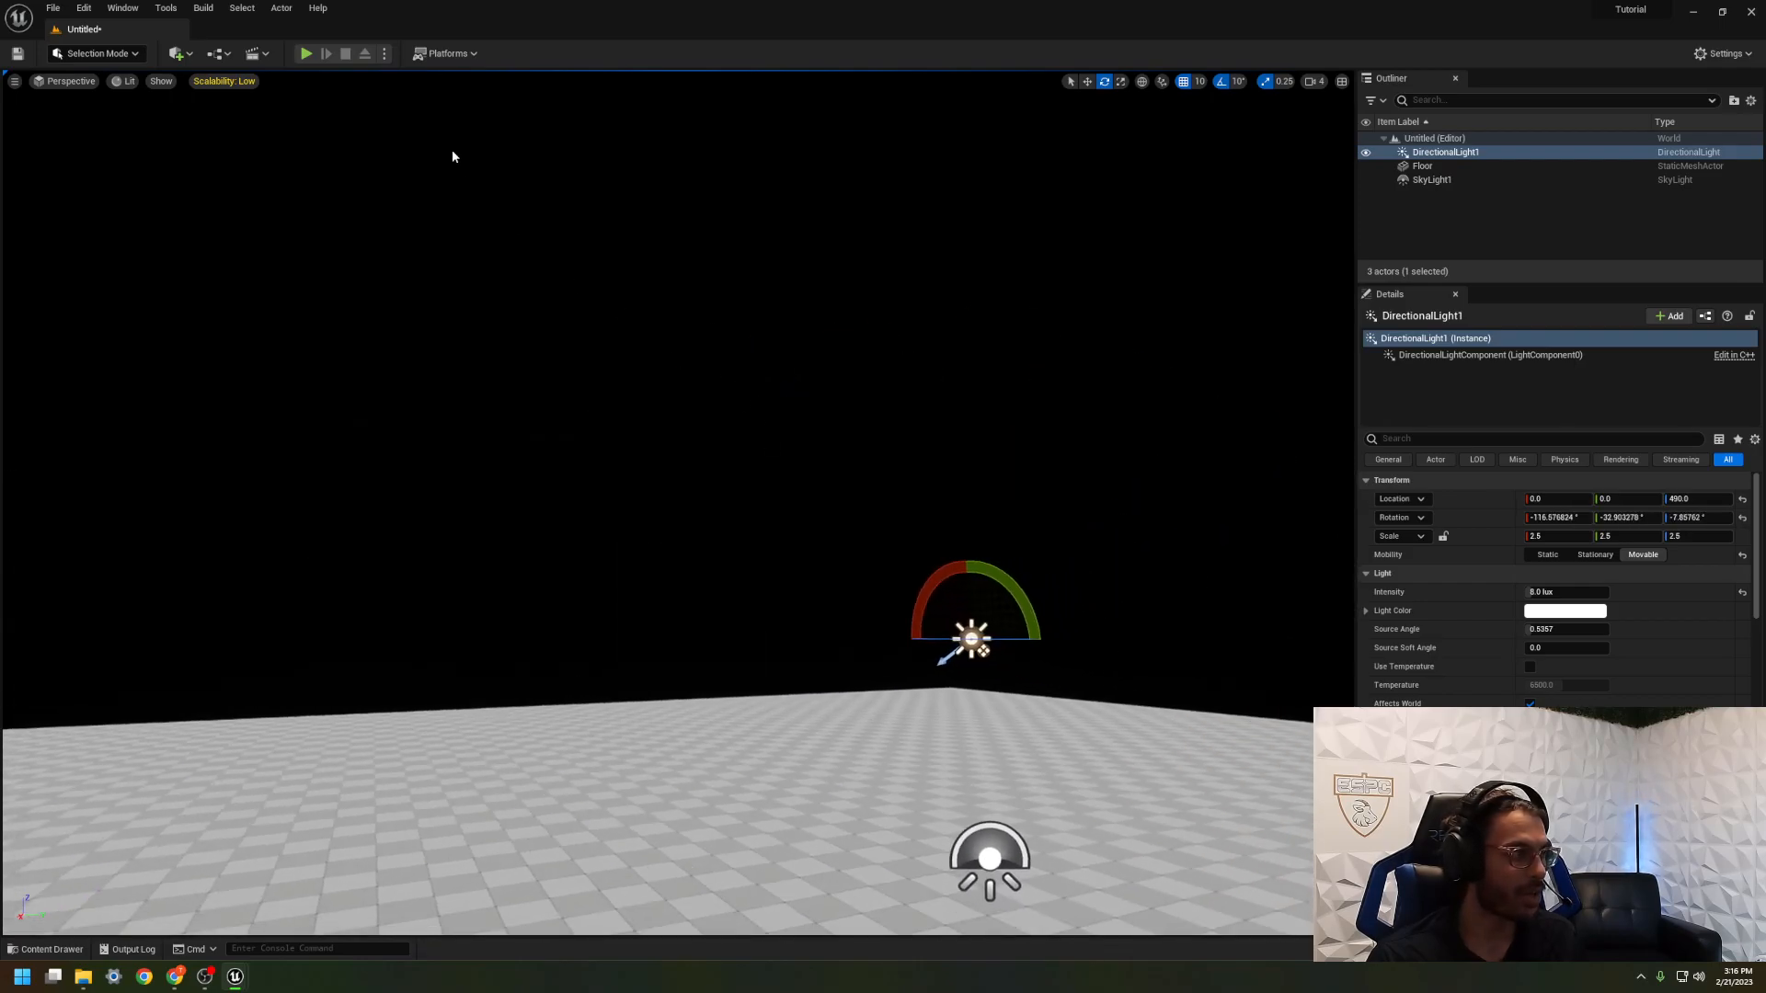
Step: Add a sky atmosphere, a volumetric cloud and height fog through the Env. Light Mixer
left_click(123, 8)
mouse_move(195, 103)
left_click(180, 162)
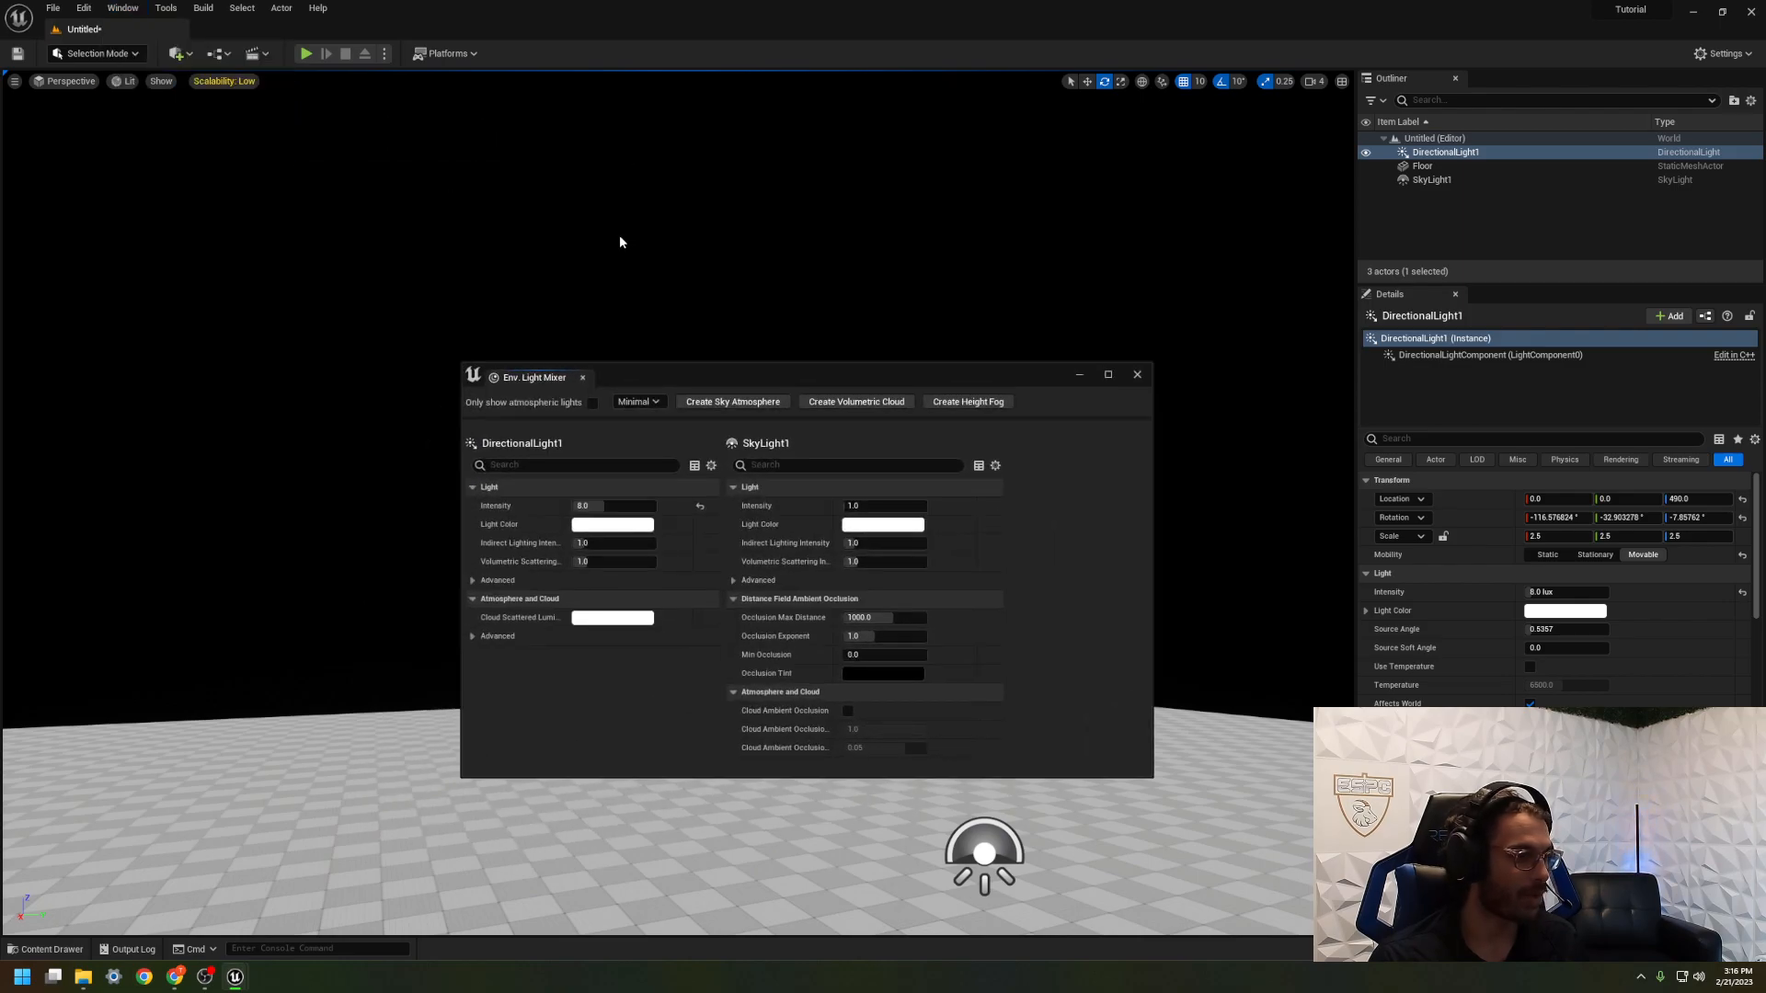
left_click(725, 405)
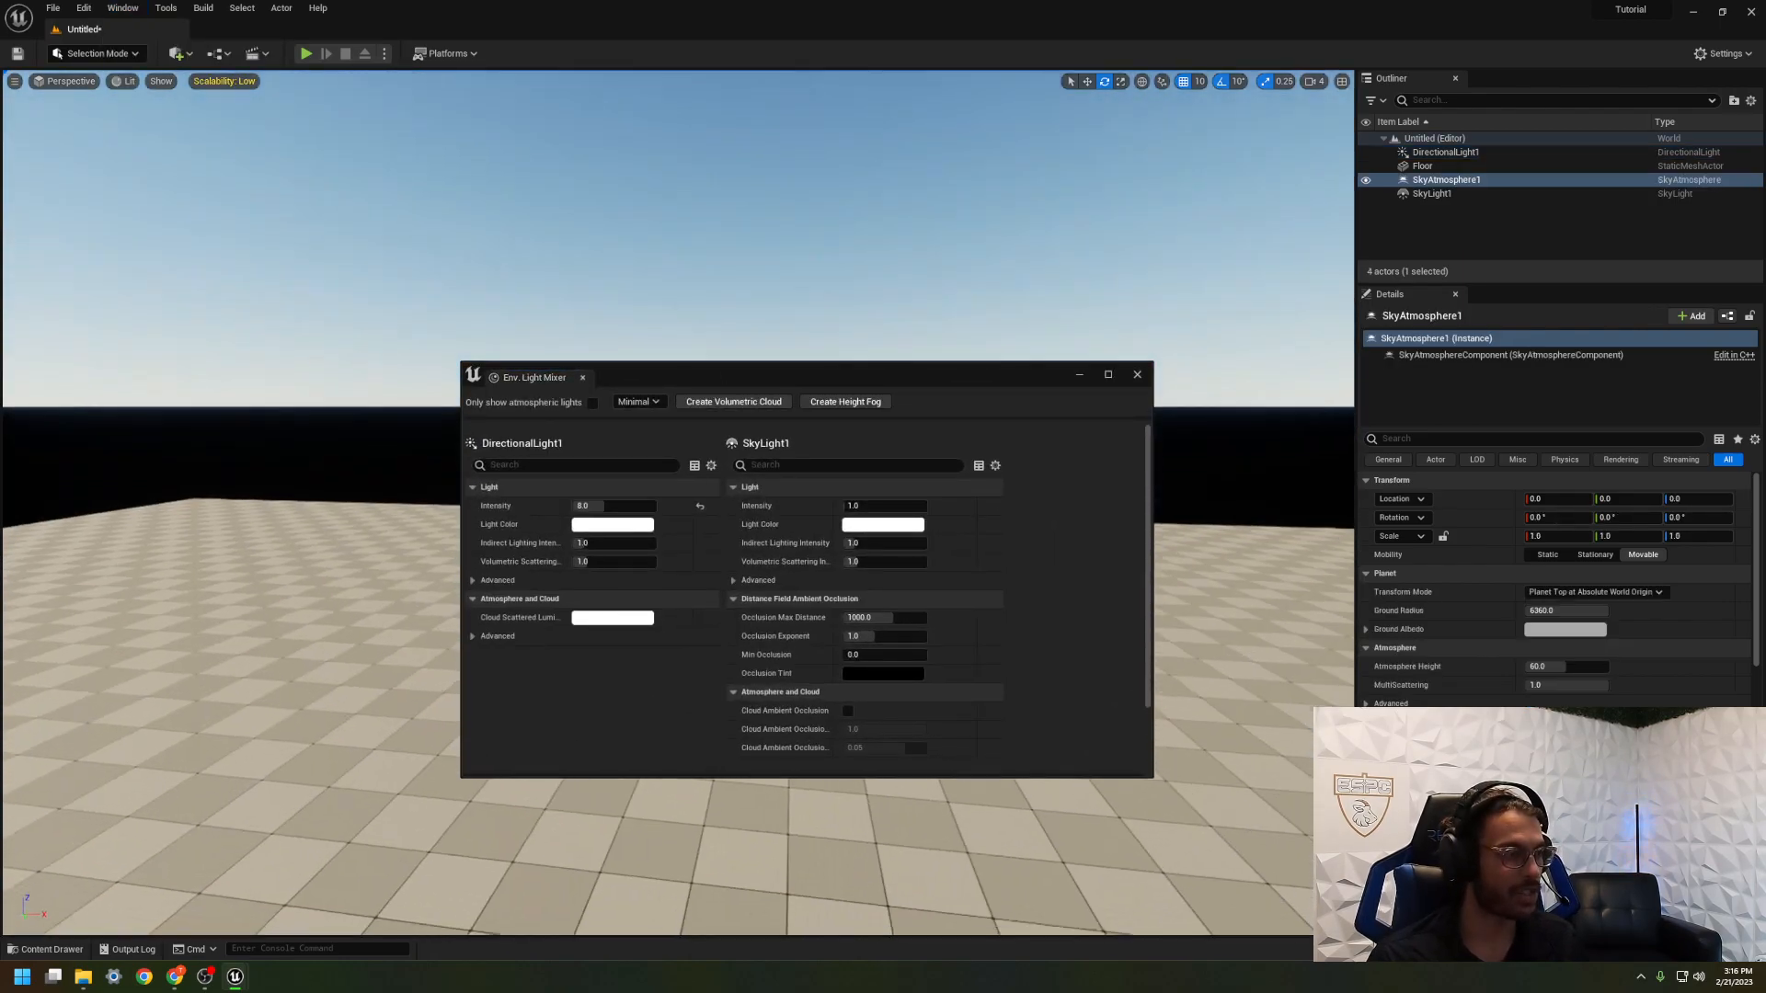
right_click_drag(883, 252, 883, 252)
left_click(733, 402)
left_click(723, 402)
scroll(773, 589, "down", 3)
scroll(747, 582, "down", 5)
scroll(704, 572, "up", 4)
scroll(756, 662, "up", 6)
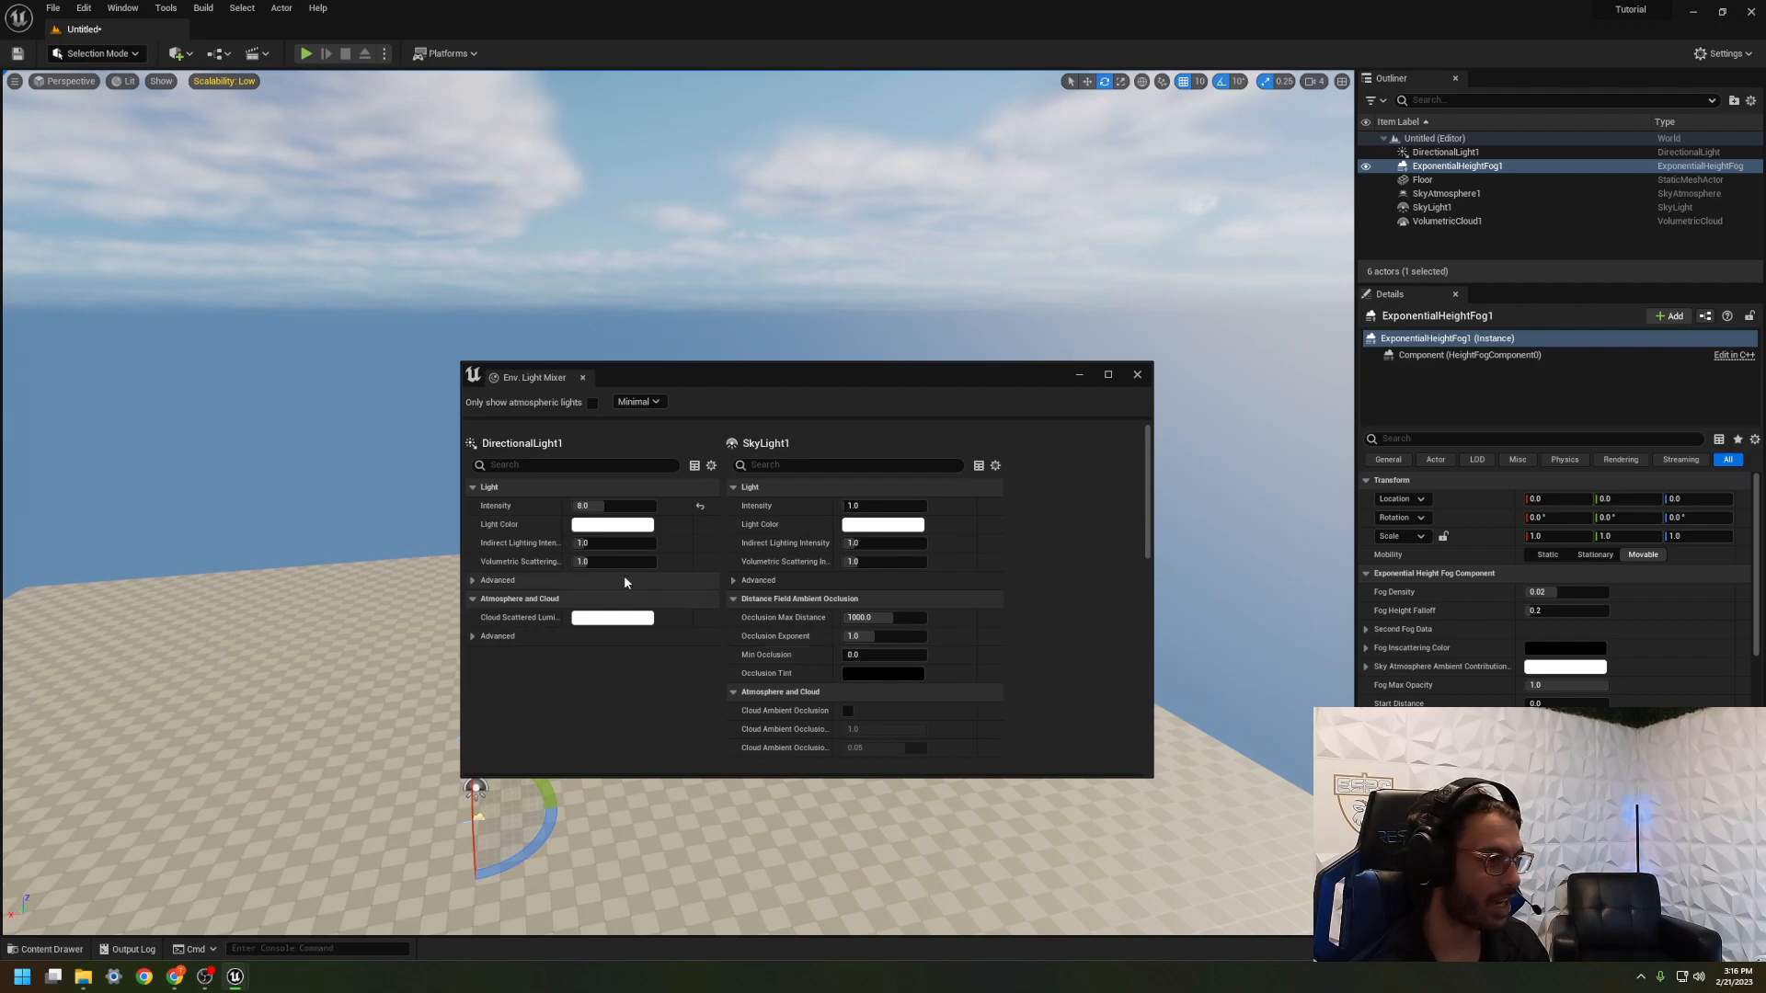
Step: Try a saturated blue light color on the sky light and a near-white violet tint on the directional light
left_click(883, 525)
left_click_drag(959, 651, 922, 589)
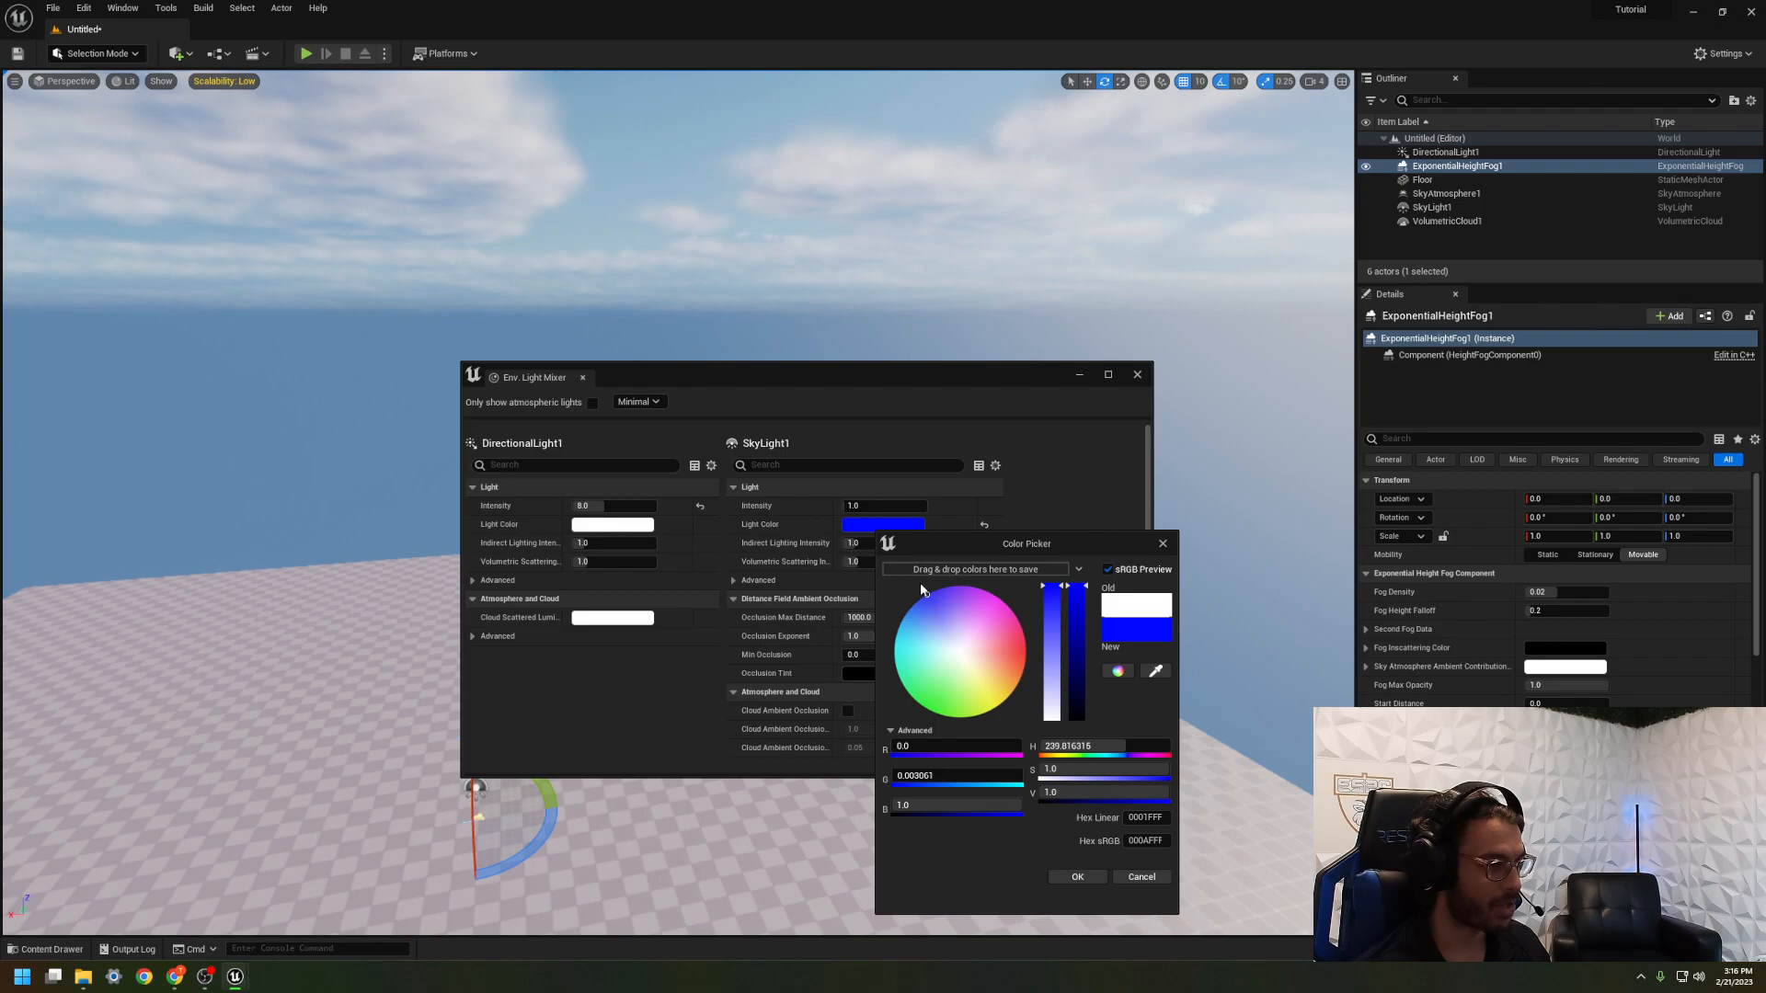
left_click(1077, 877)
left_click(600, 525)
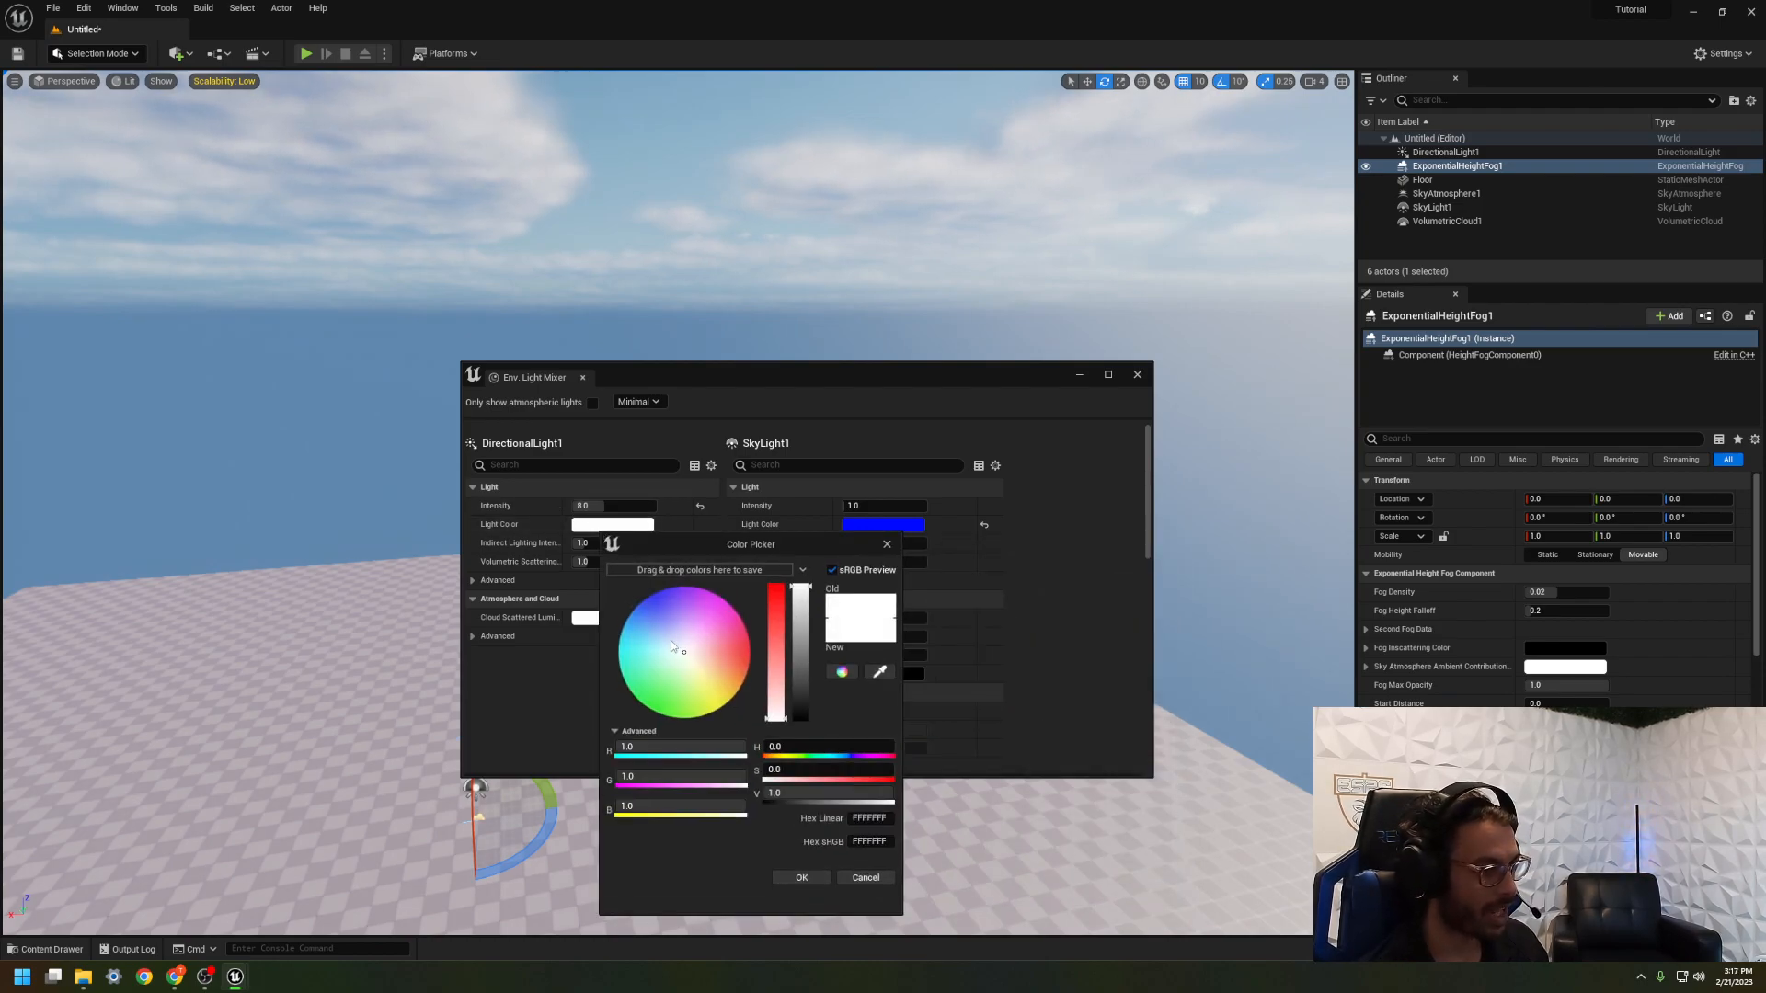
left_click_drag(670, 637, 699, 663)
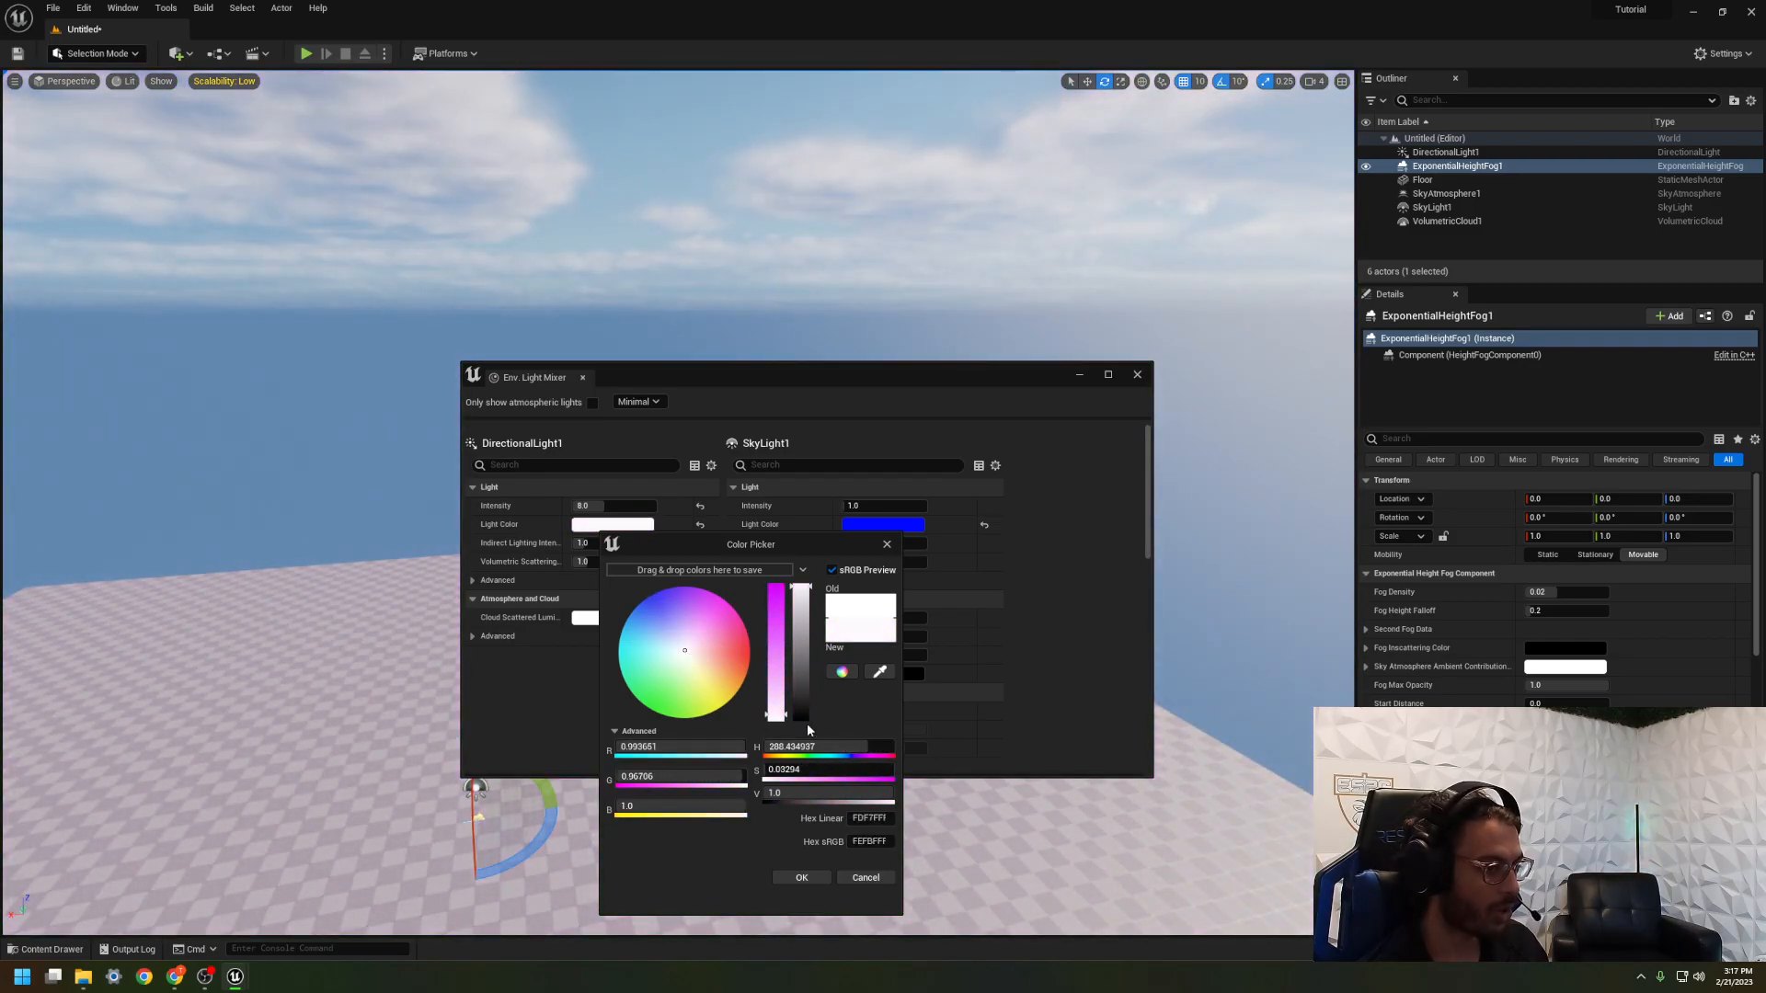
Step: Set the sky light's light color to a pale cyan
left_click(914, 531)
left_click_drag(957, 608, 958, 647)
left_click(1116, 877)
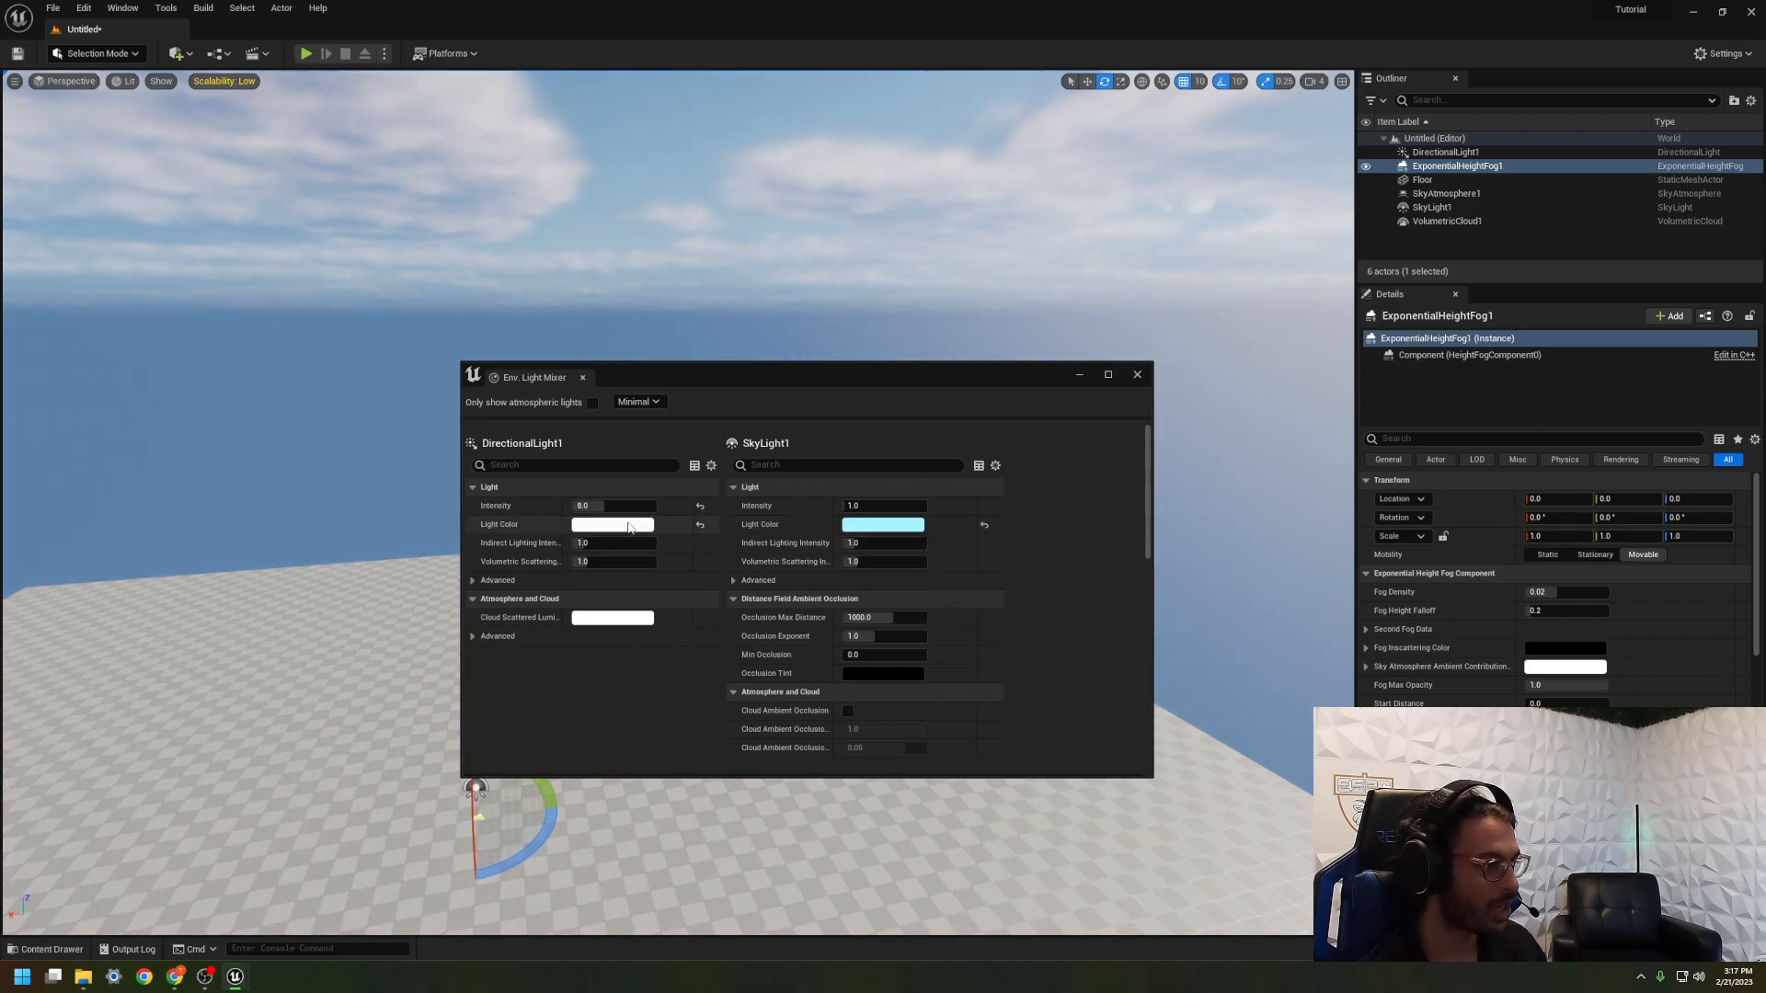
Step: Set the directional light's light color to a very pale blue, hex sRGB about F7F7FF
left_click(613, 525)
left_click(700, 623)
mouse_move(700, 626)
left_mouse_down()
mouse_move(687, 643)
mouse_move(707, 642)
left_mouse_up()
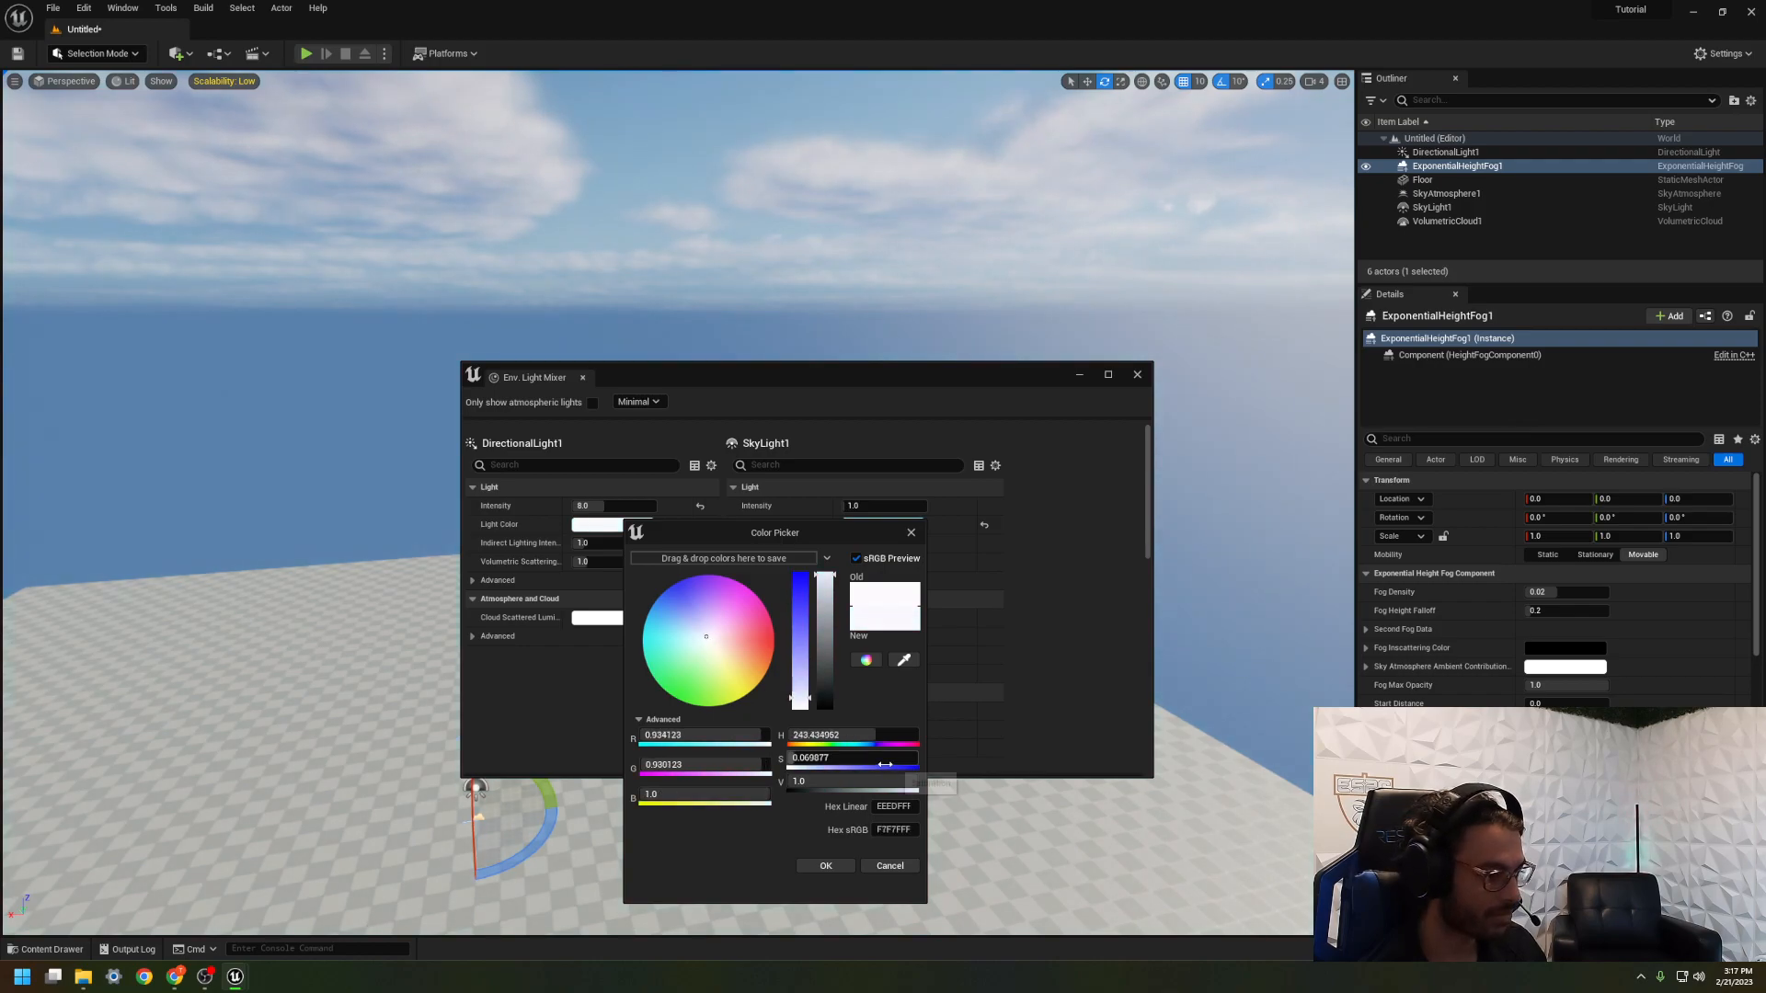
left_click(826, 867)
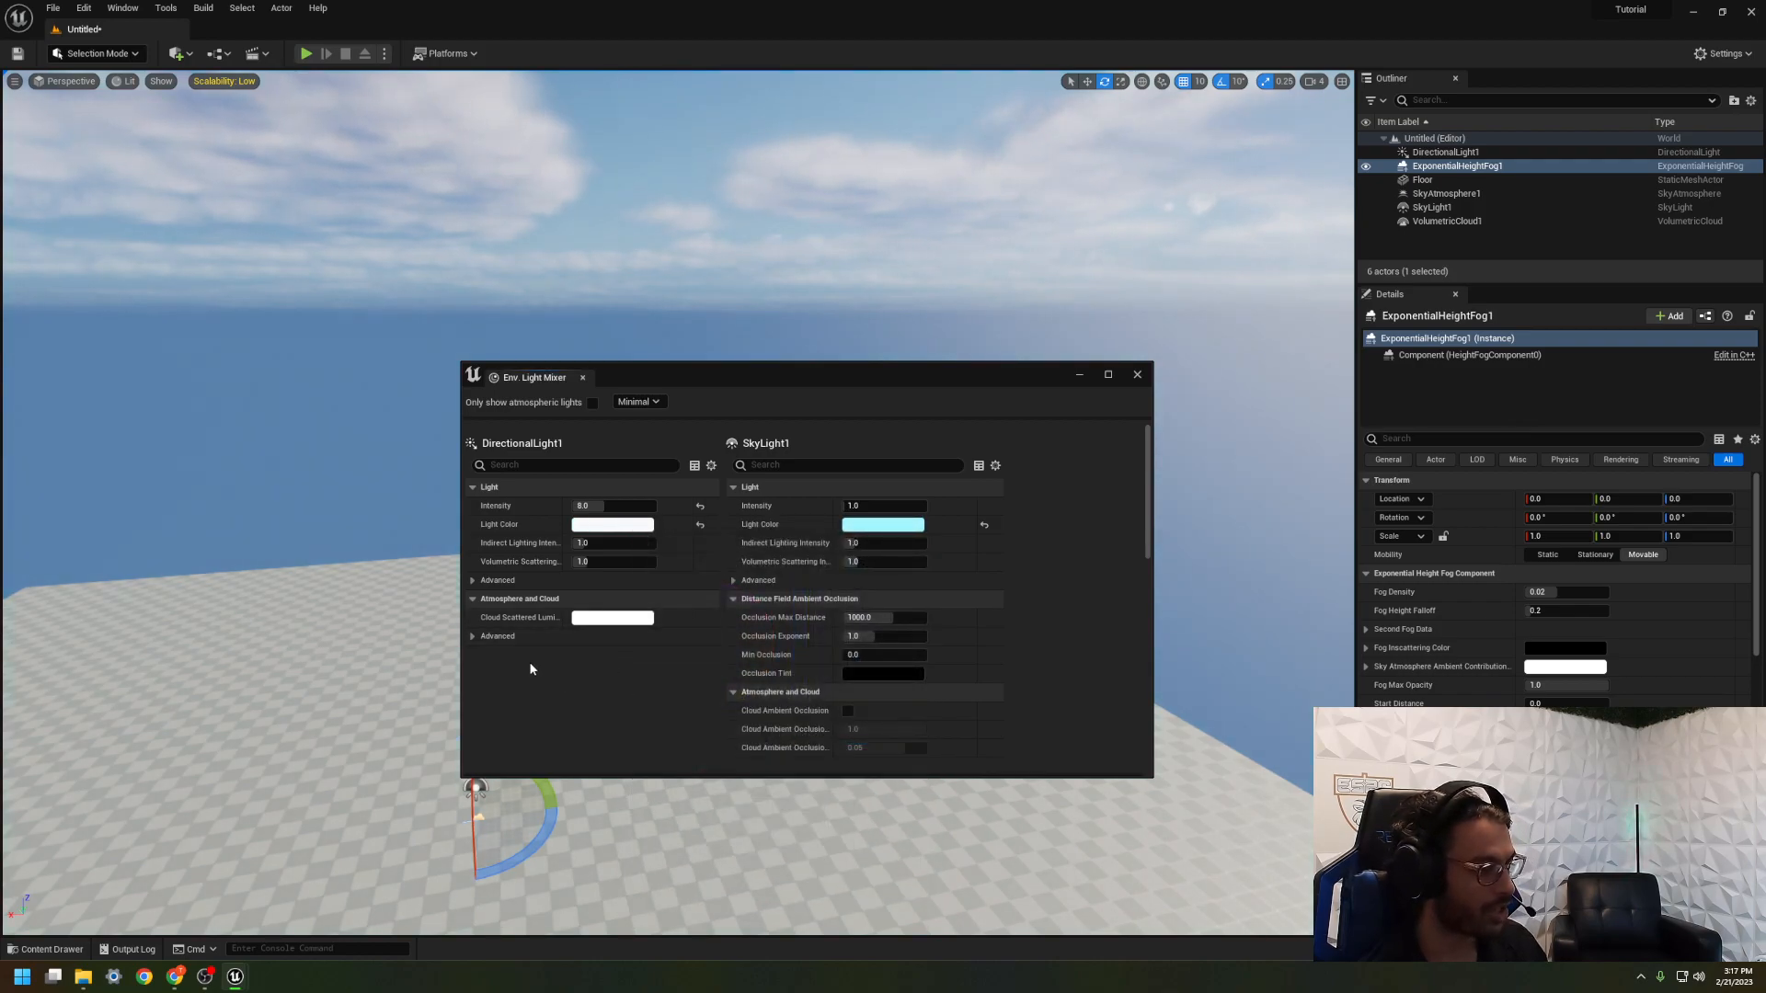
Step: Tint the directional light's cloud scattered luminance to a near-white color
left_click(613, 618)
left_click(658, 682)
left_click_drag(658, 681, 662, 685)
left_click_drag(656, 653, 692, 716)
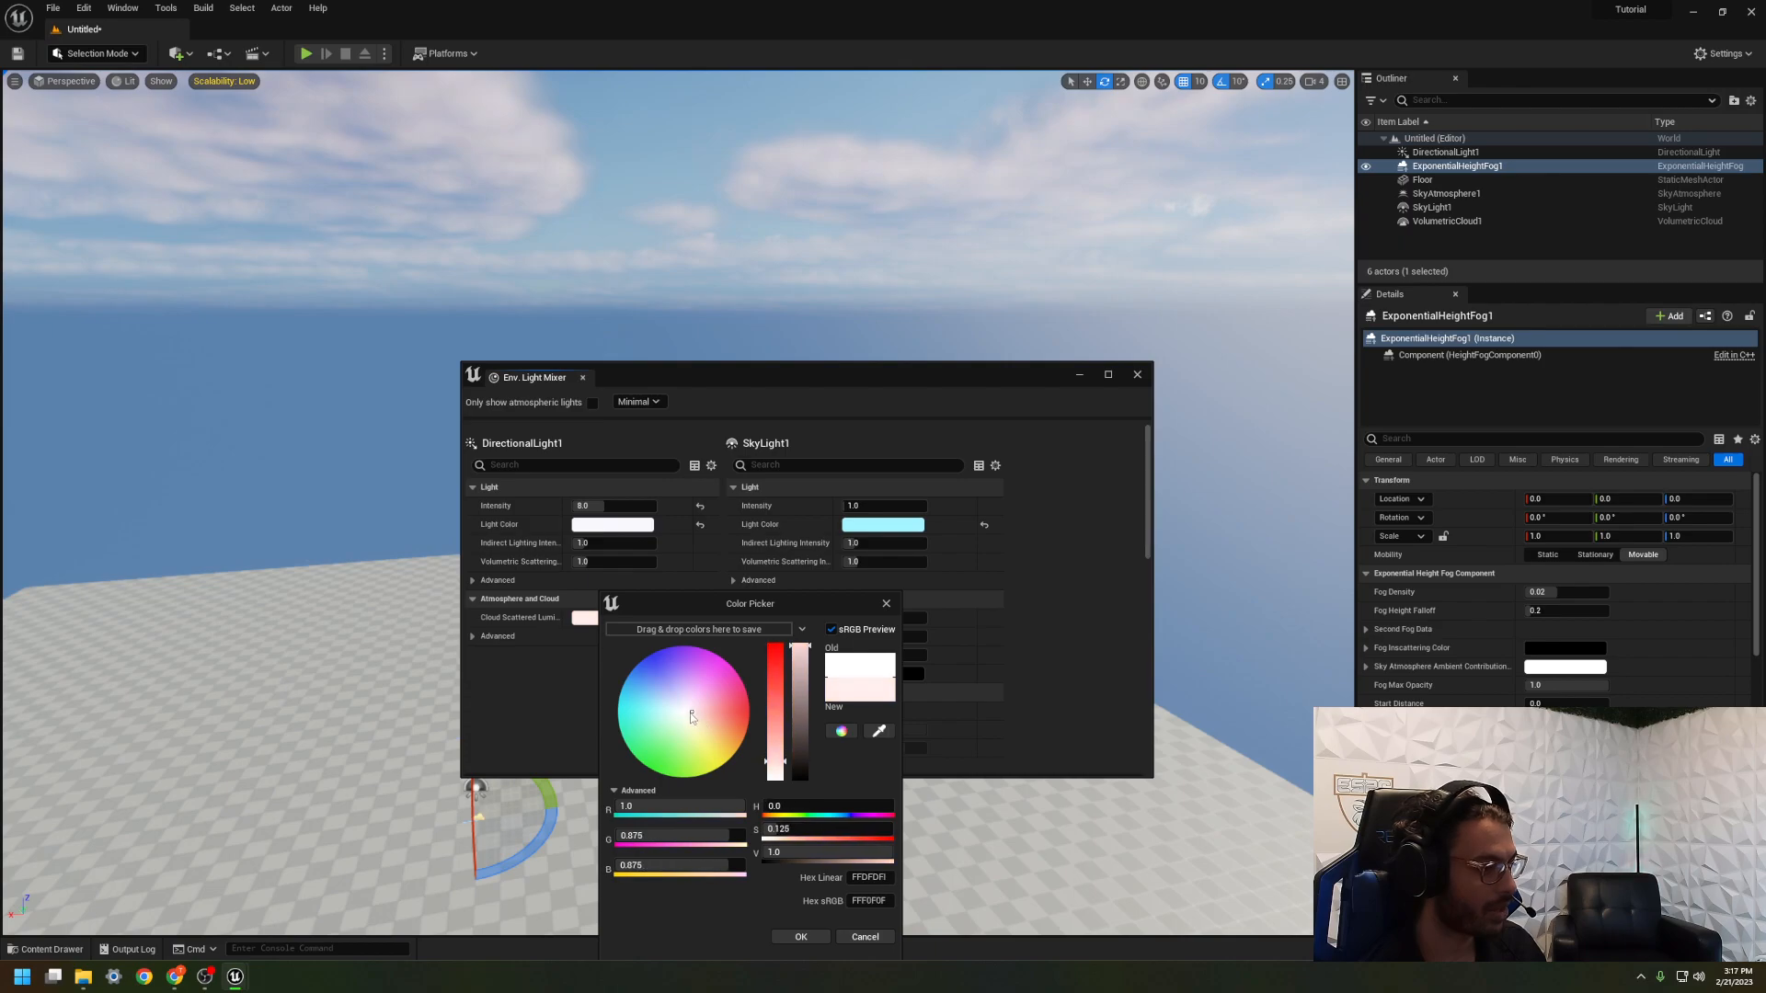
left_click(802, 931)
Step: Examine the sky atmosphere, volumetric cloud and height fog settings in the mixer, including the cloud material choices
scroll(735, 629, "down", 2)
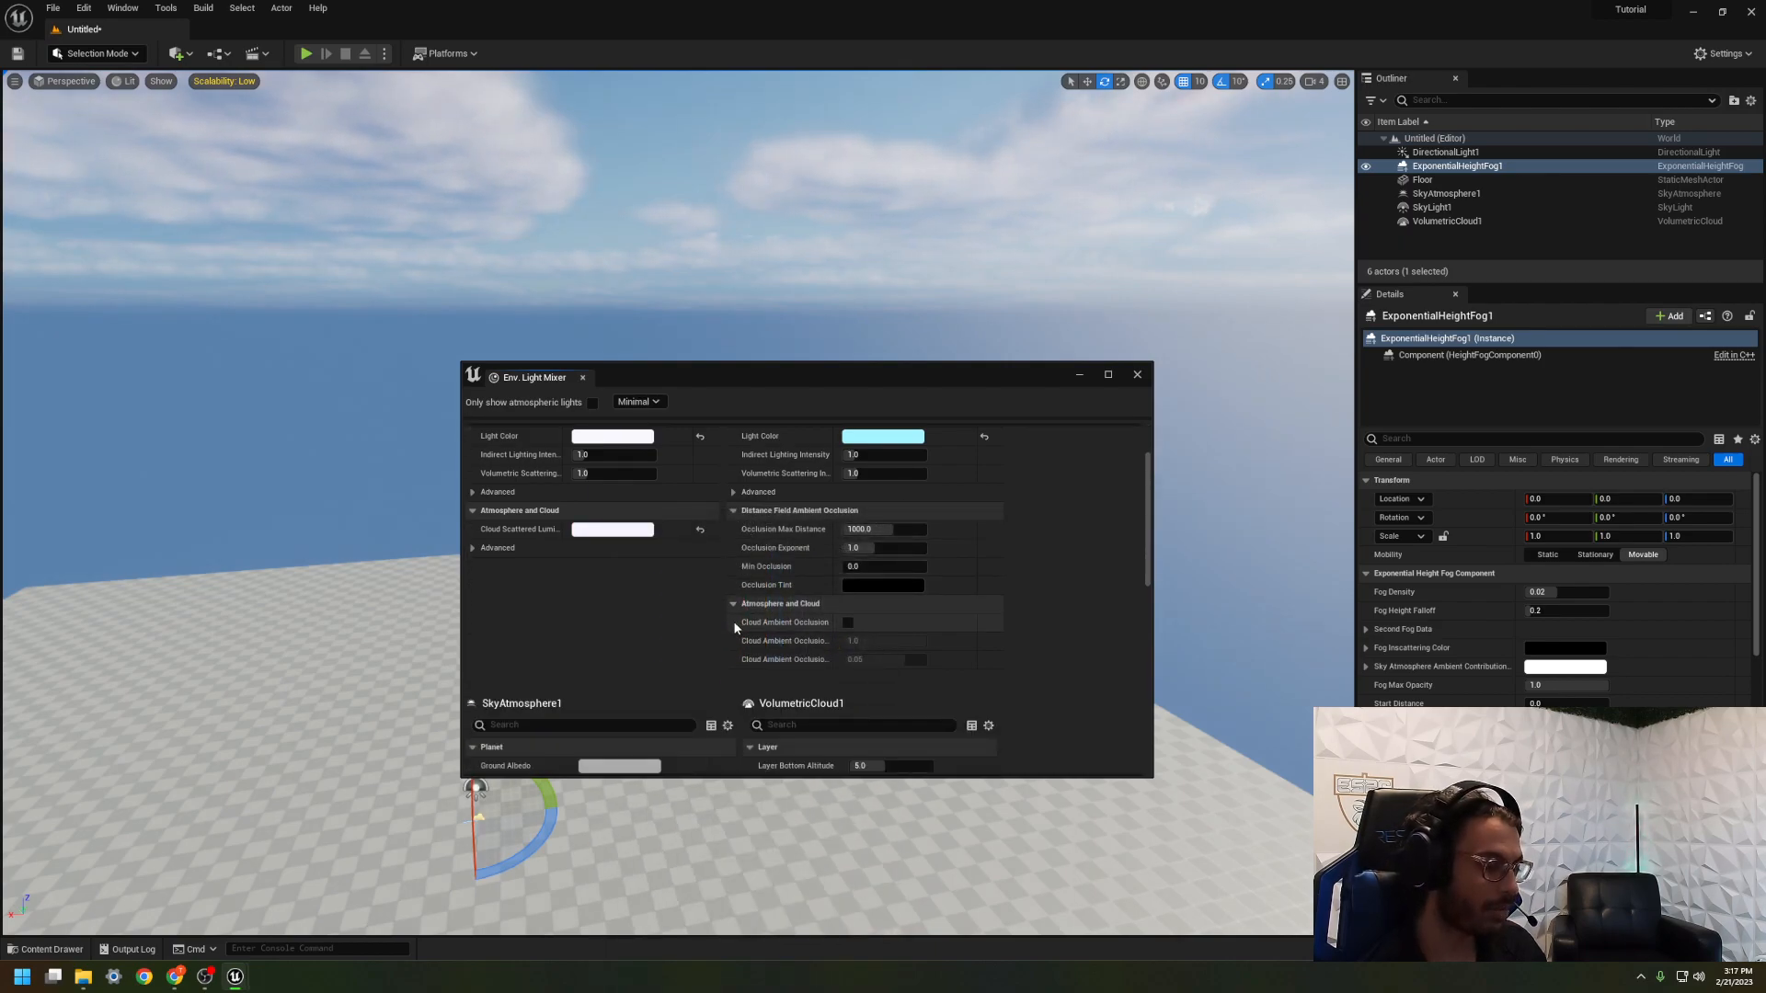
scroll(735, 606, "down", 6)
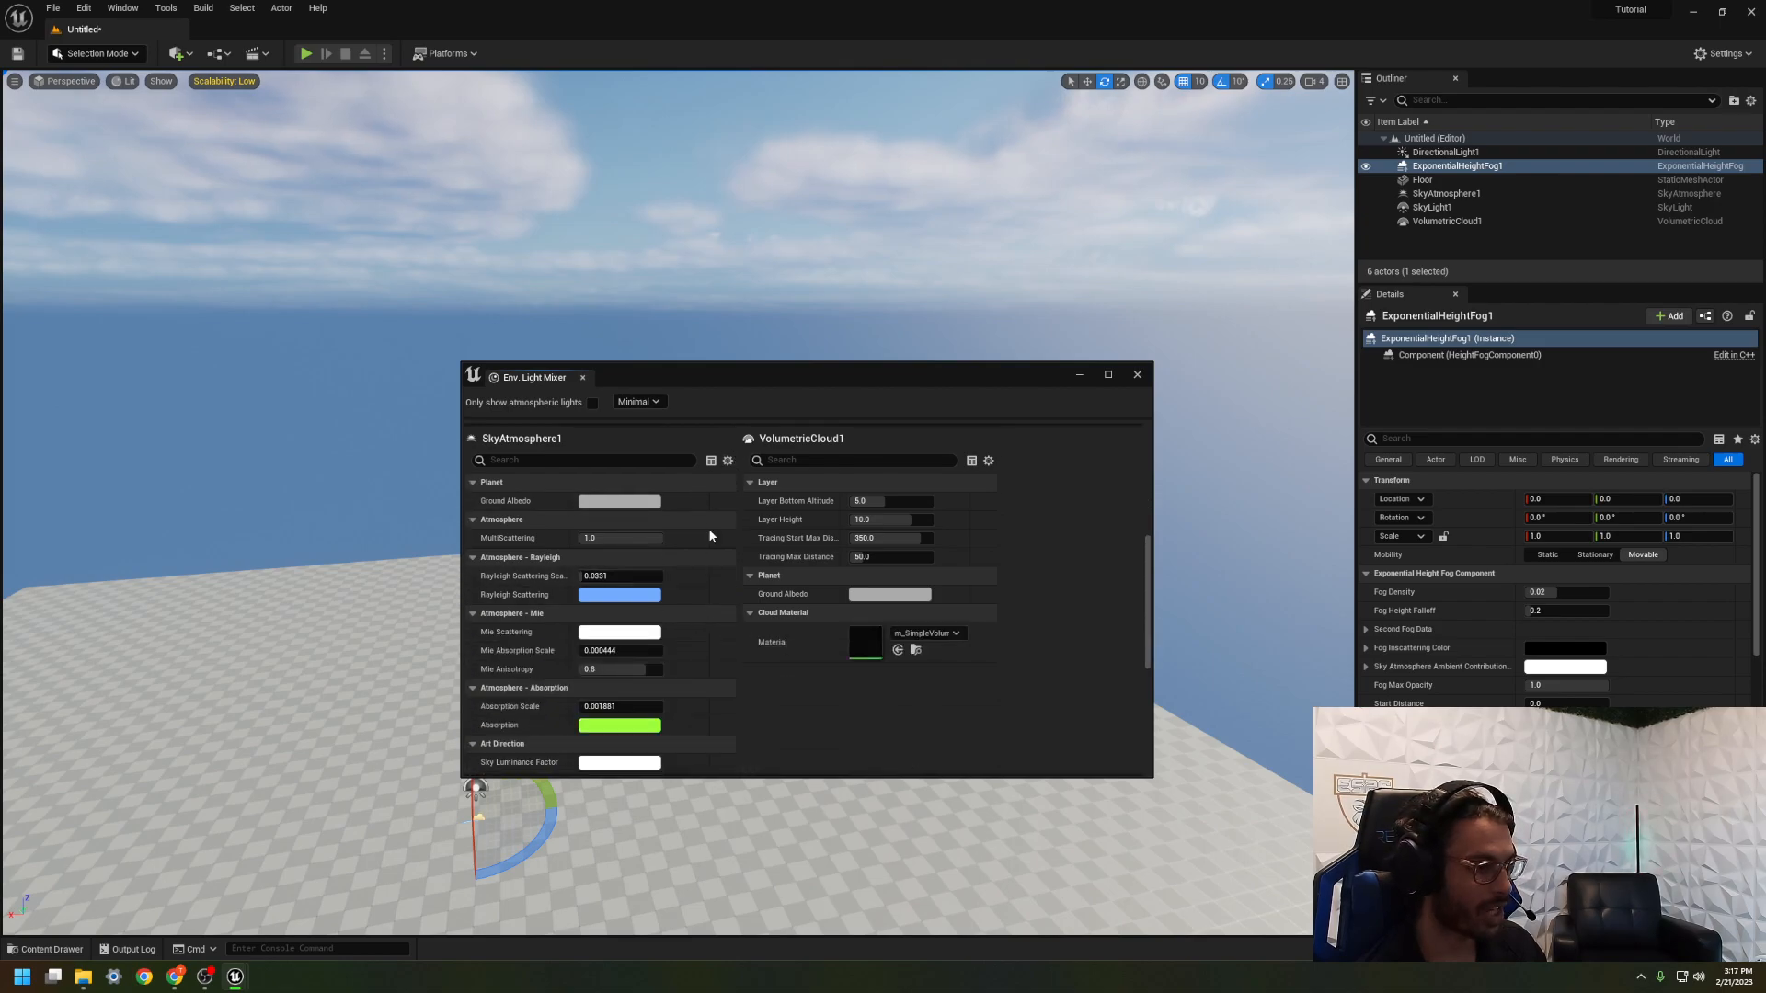
scroll(768, 709, "down", 2)
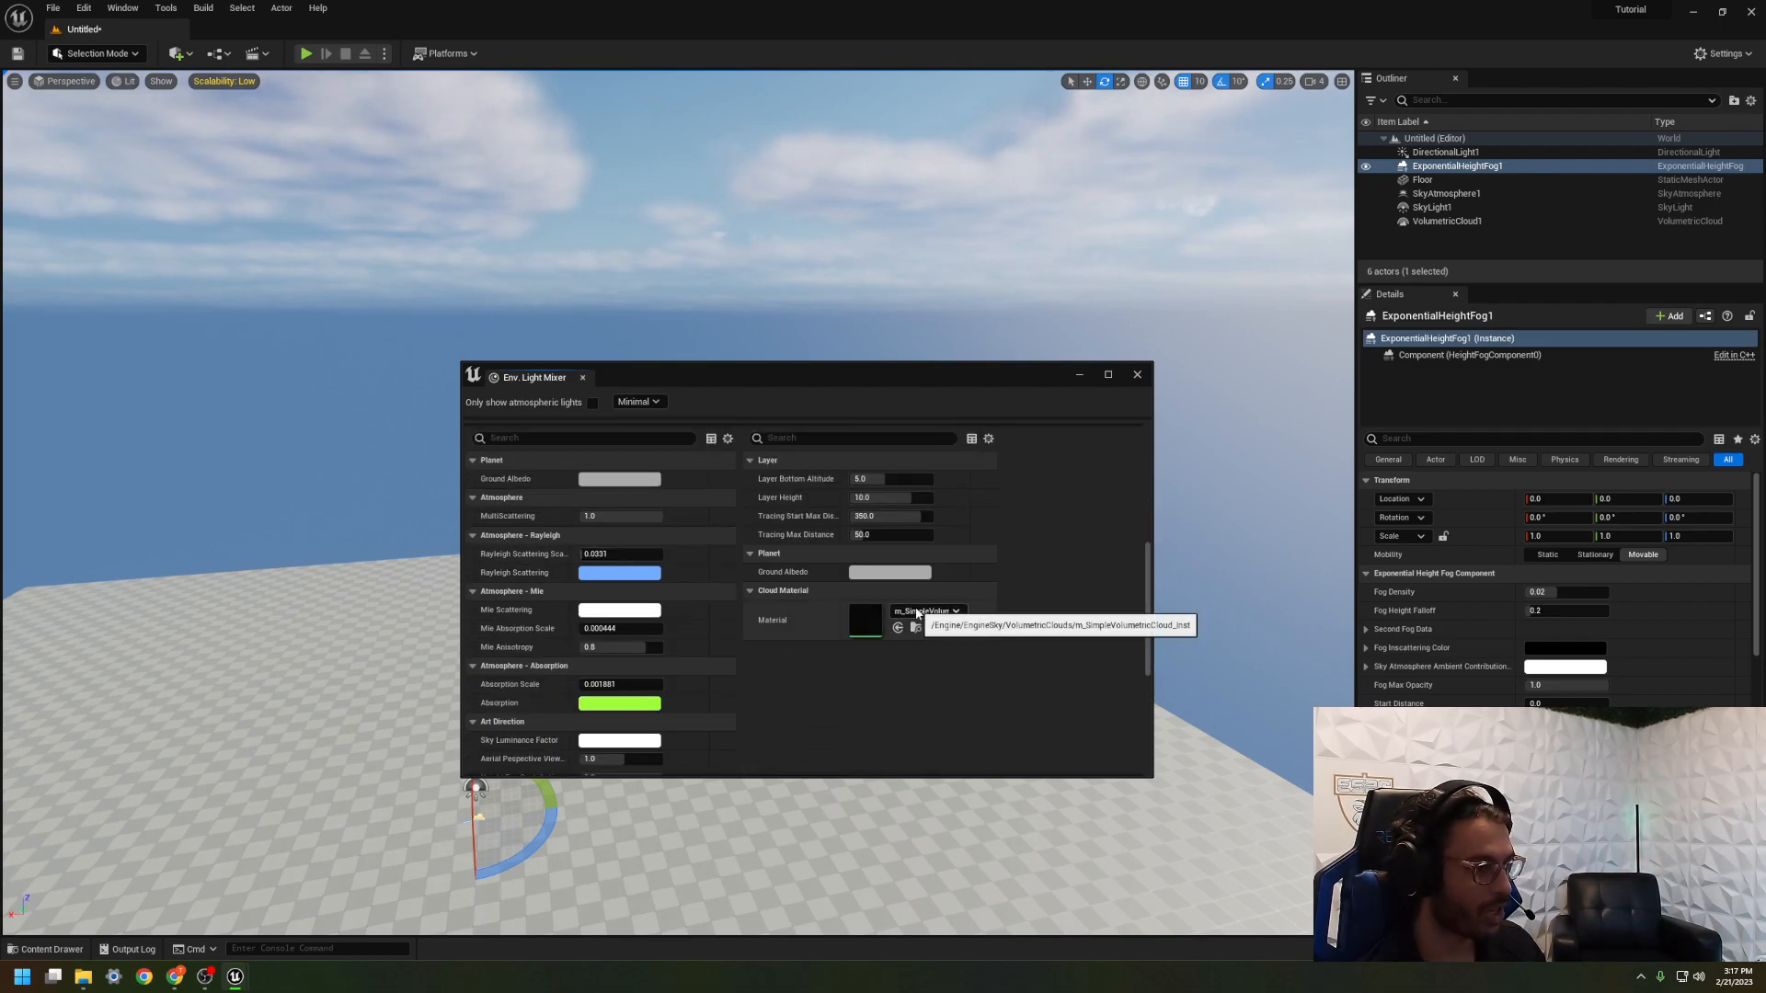
left_click(925, 609)
left_click(930, 611)
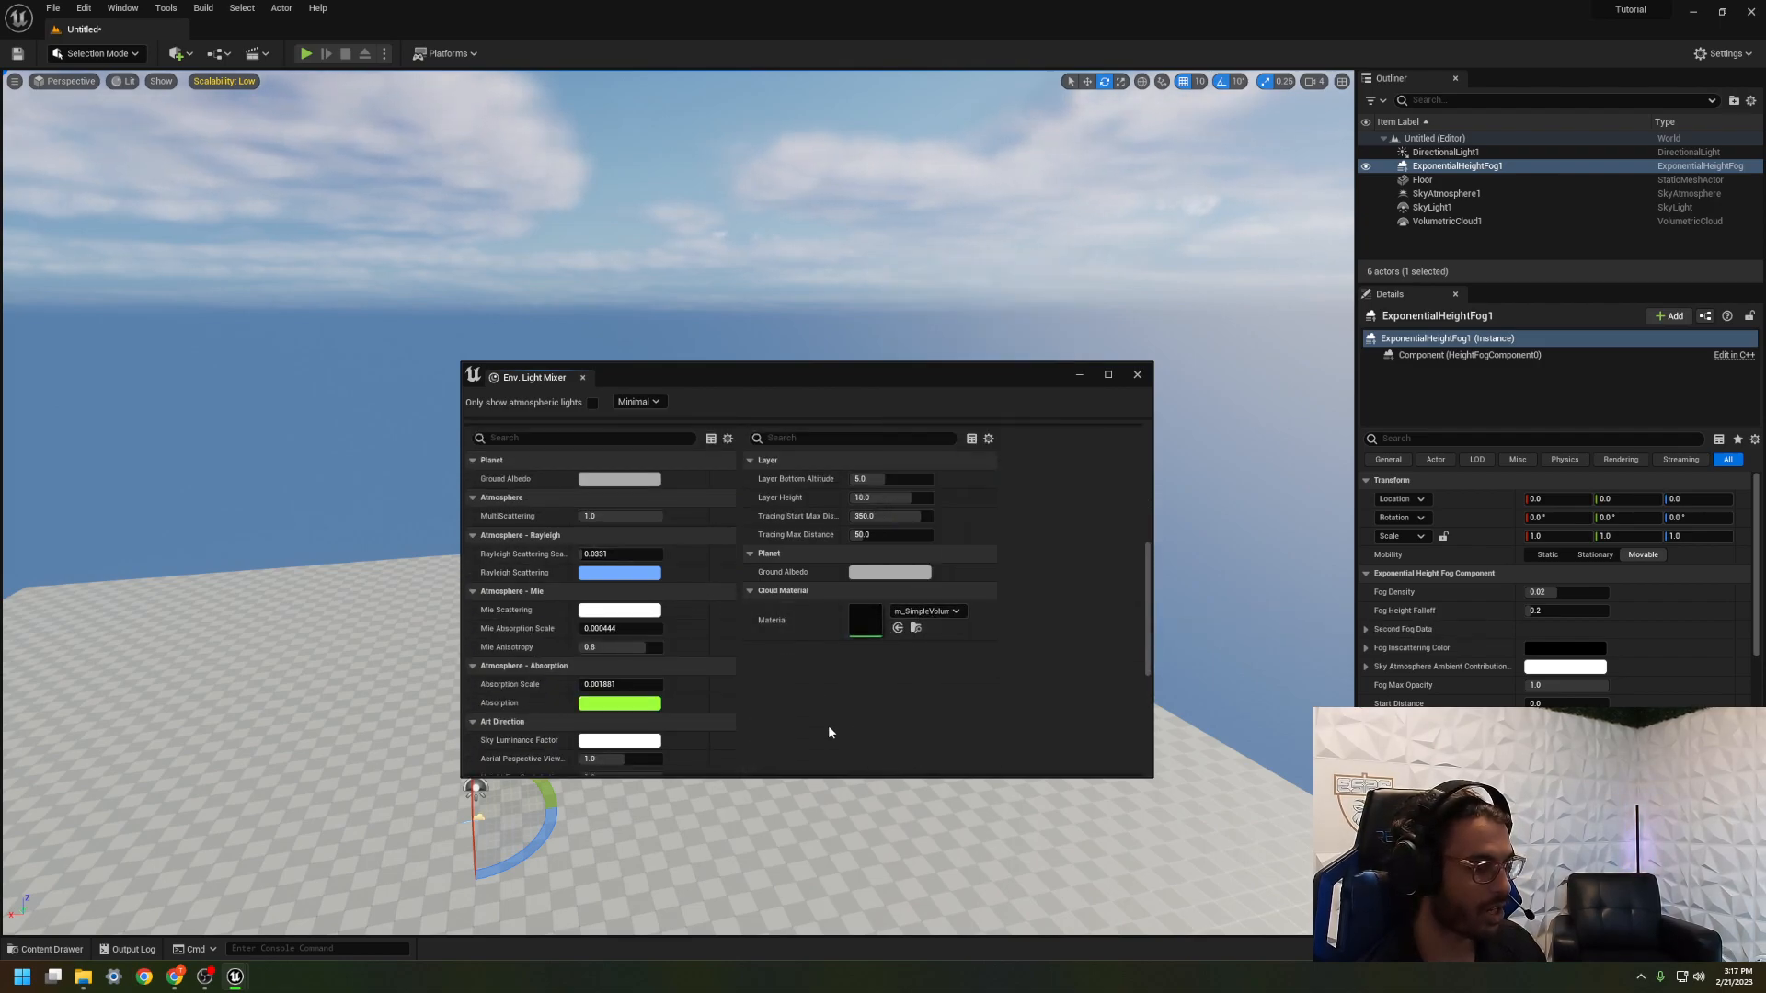
scroll(734, 629, "down", 3)
scroll(734, 629, "down", 5)
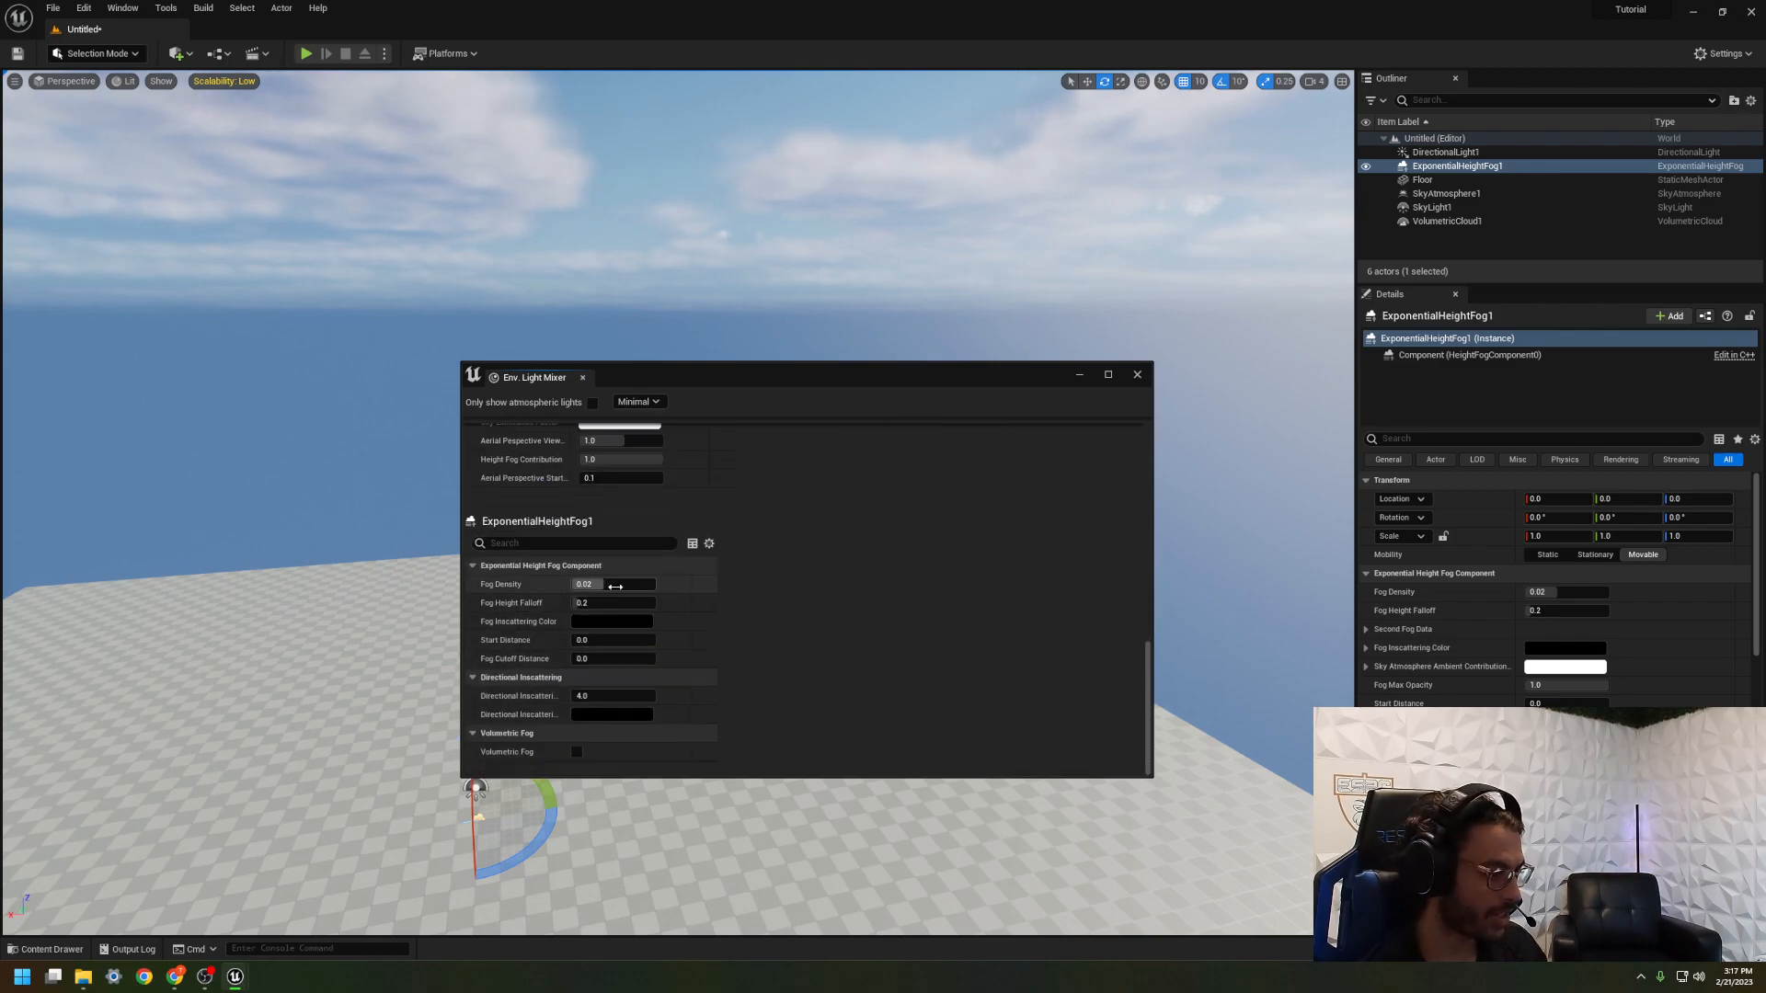
Step: Close the Env. Light Mixer and widen the Outliner and Details area beside the viewport
scroll(595, 699, "up", 3)
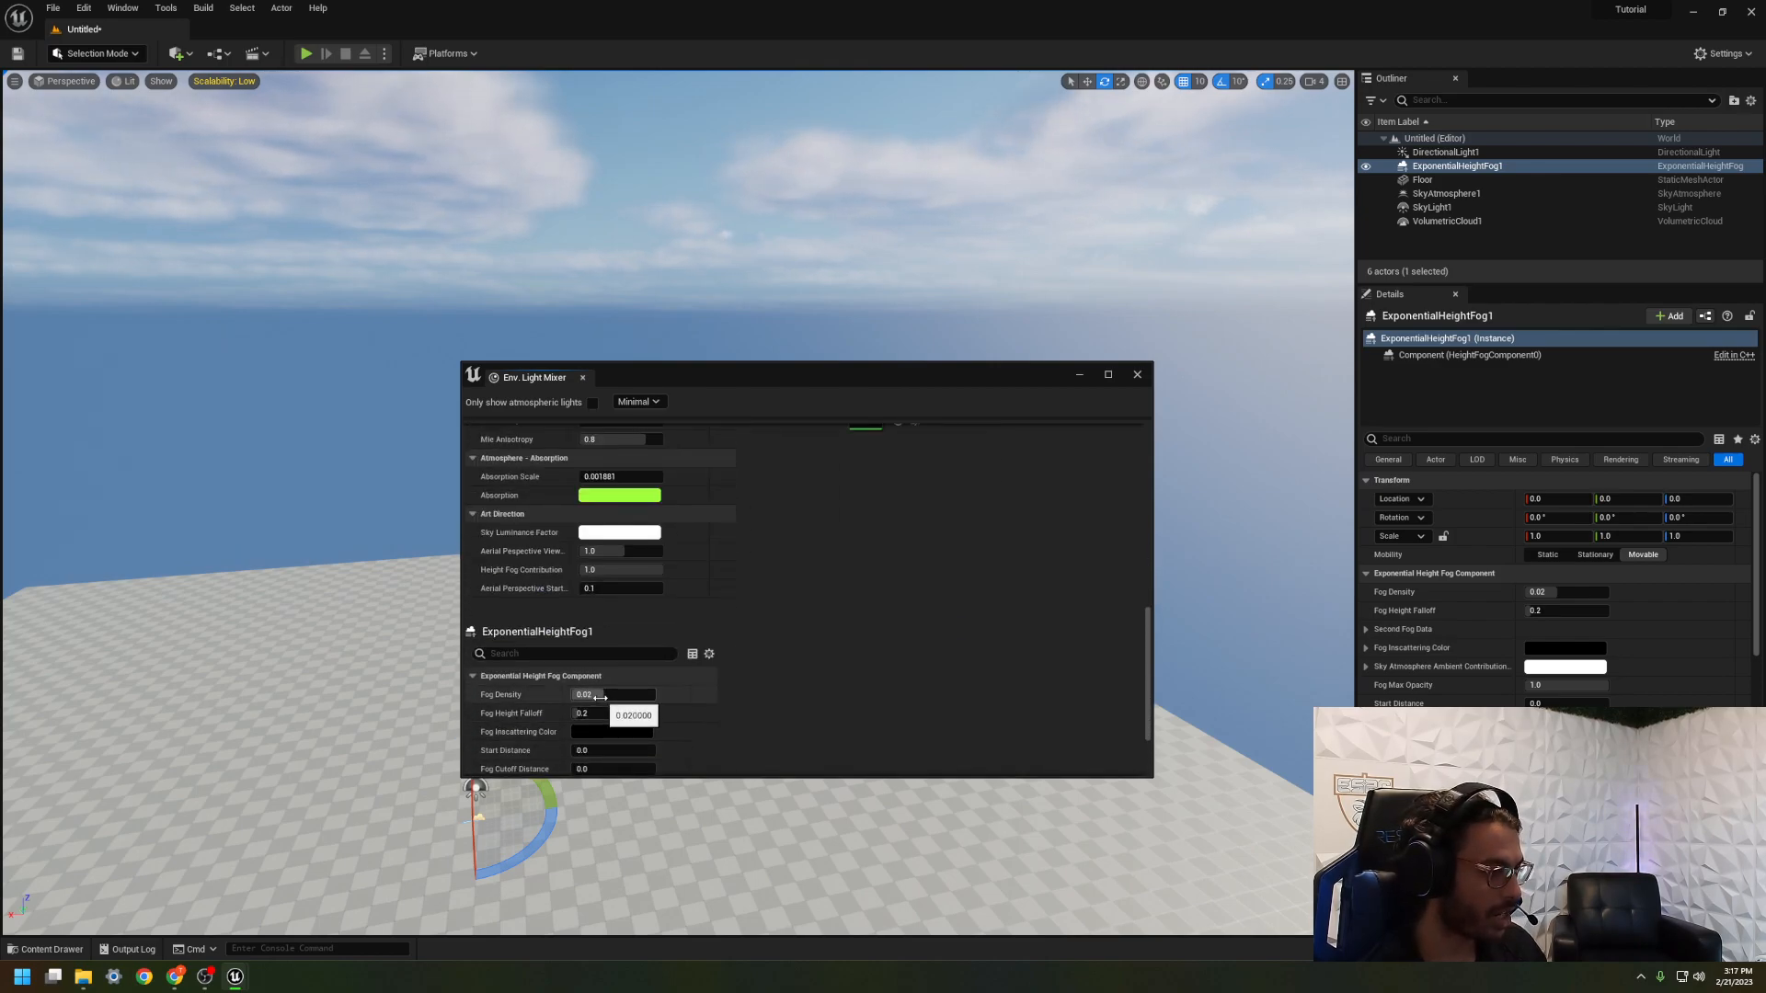
scroll(607, 695, "up", 5)
scroll(635, 727, "up", 8)
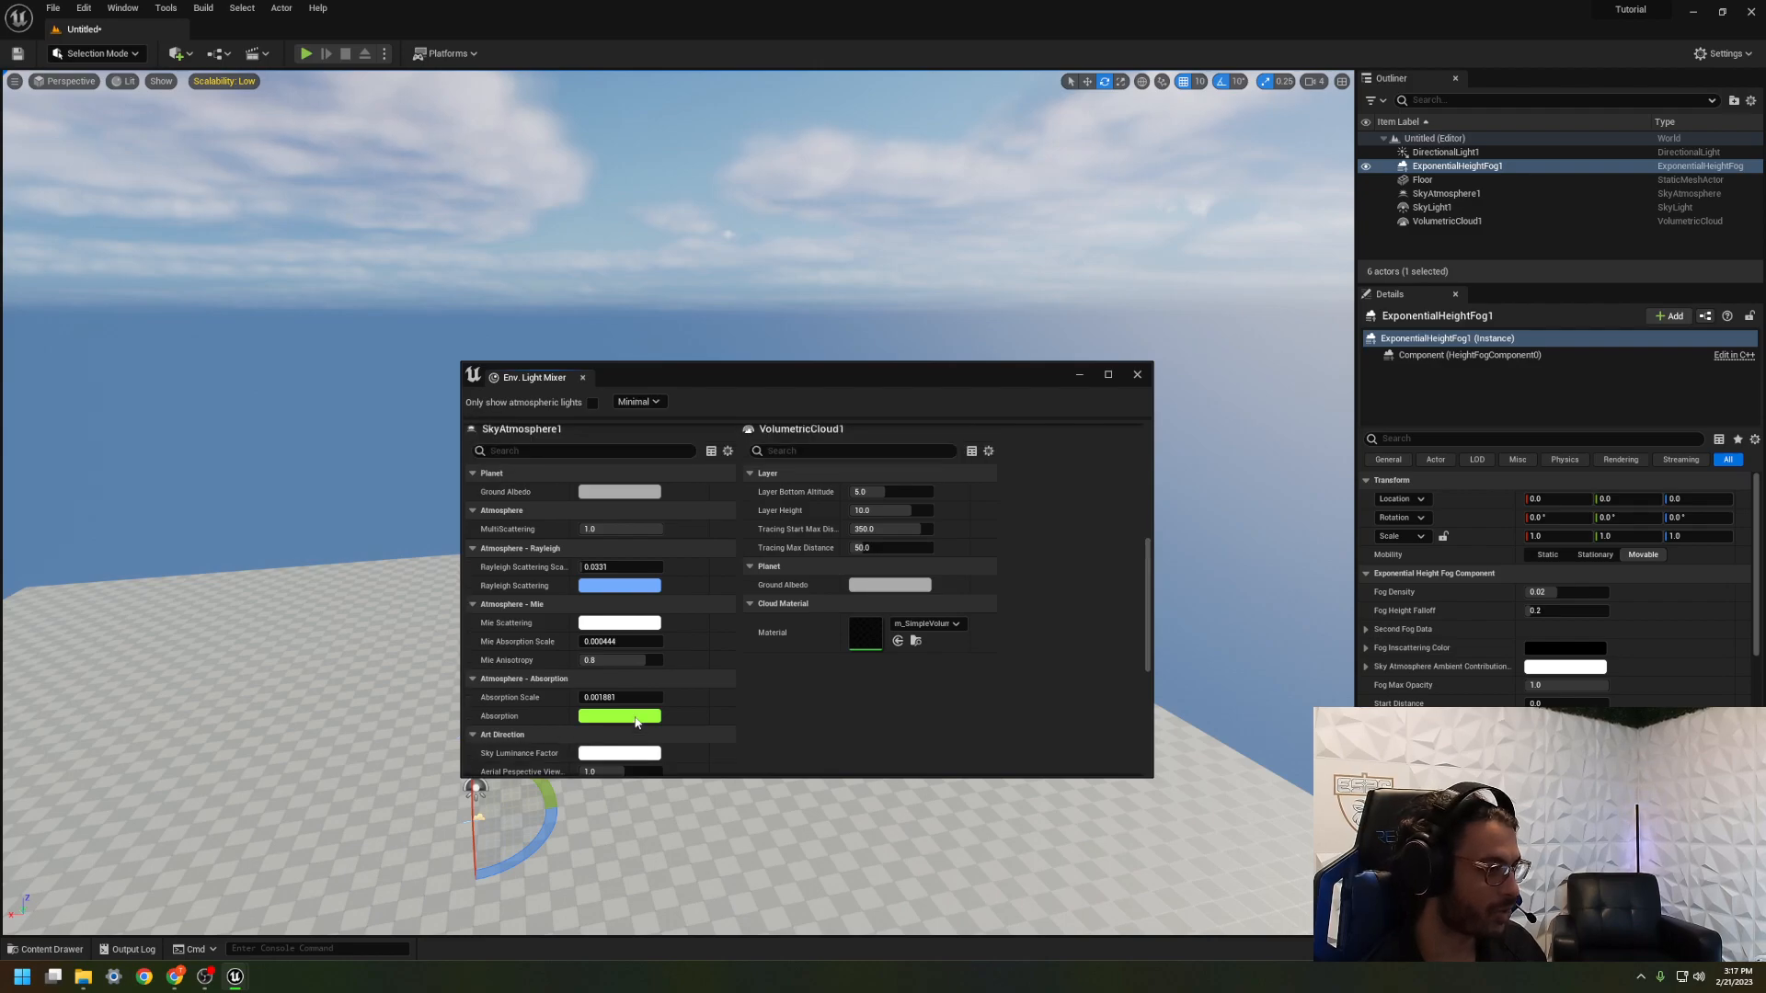
scroll(651, 643, "up", 2)
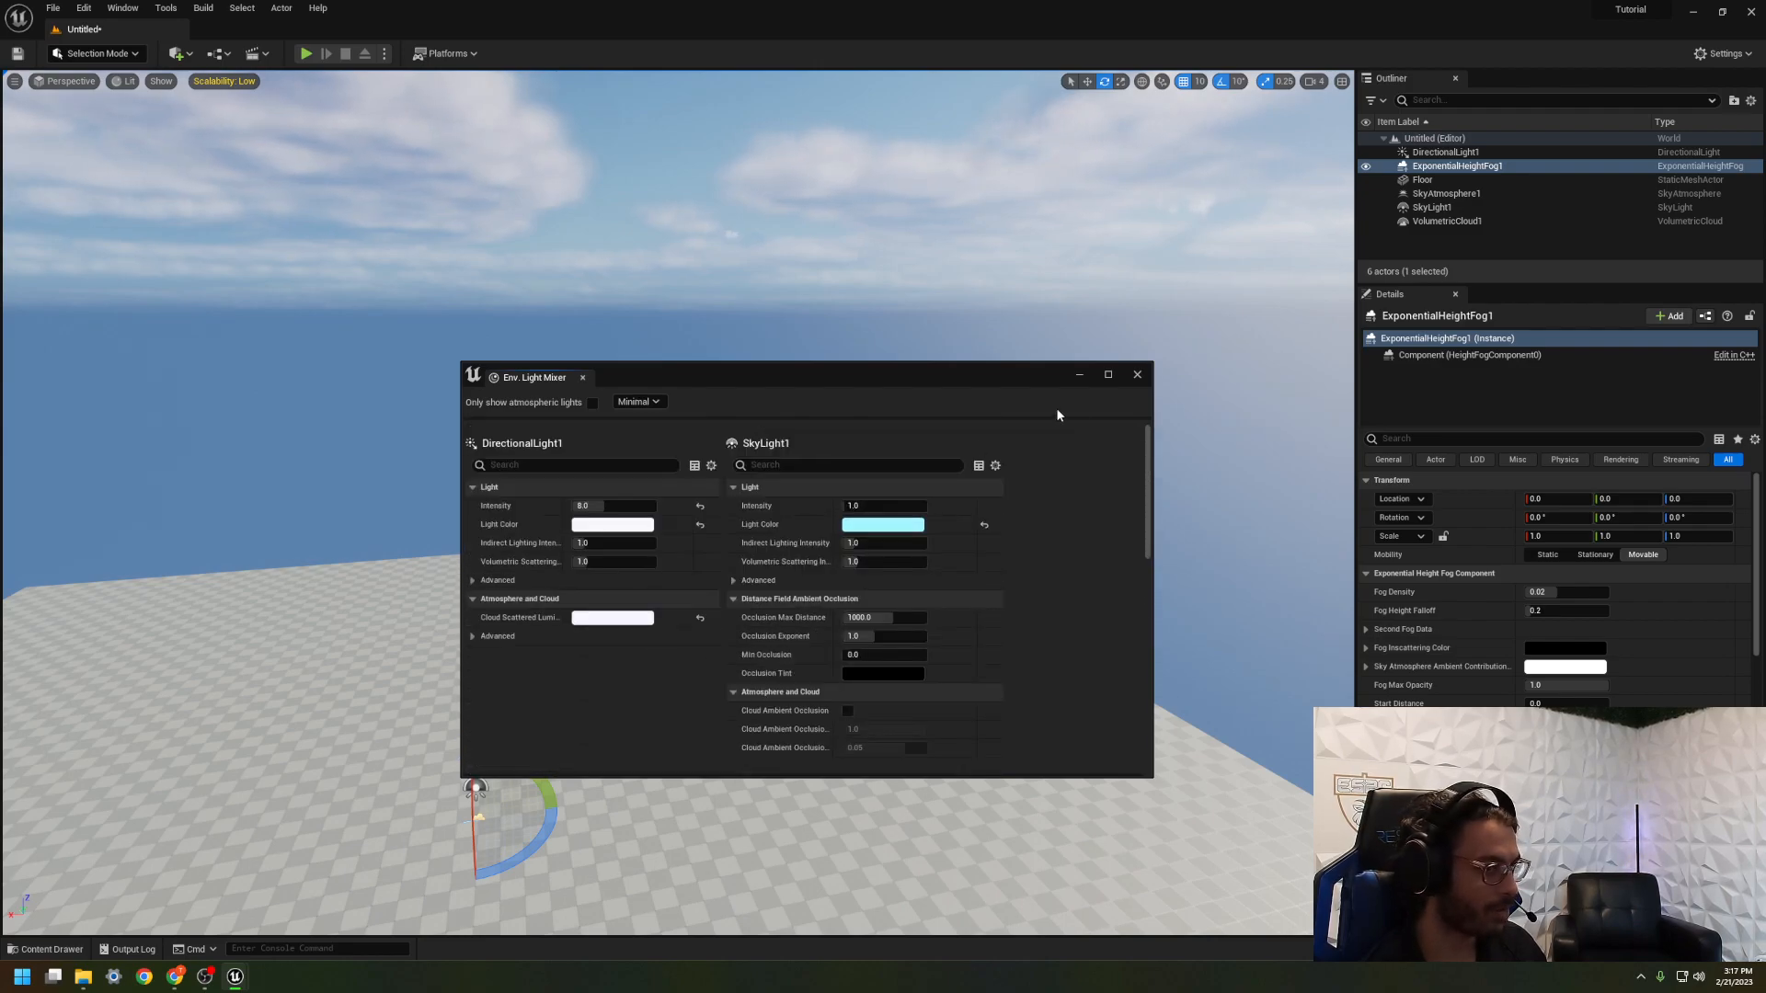
left_click(1139, 374)
right_click_drag(828, 552, 754, 552)
right_click_drag(1101, 491, 1140, 491)
left_click_drag(1356, 287, 713, 276)
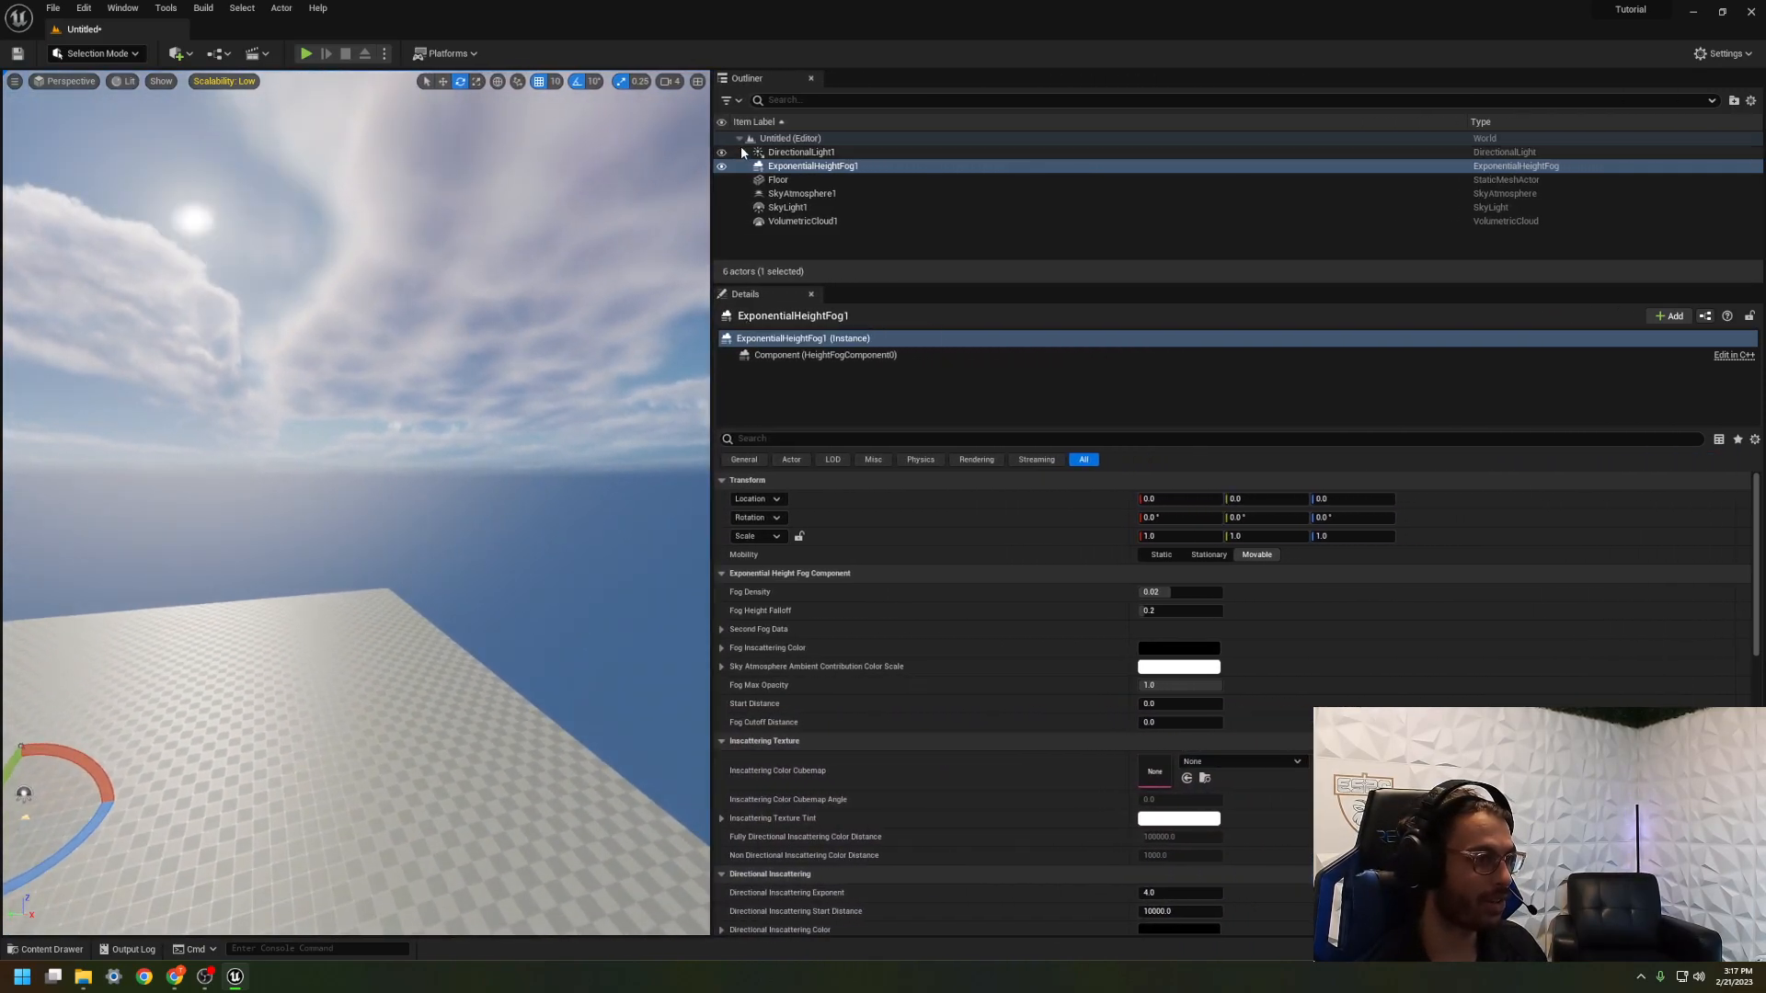
Step: Examine the individual settings of the directional light, height fog, sky atmosphere, sky light and volumetric cloud
left_click(786, 152)
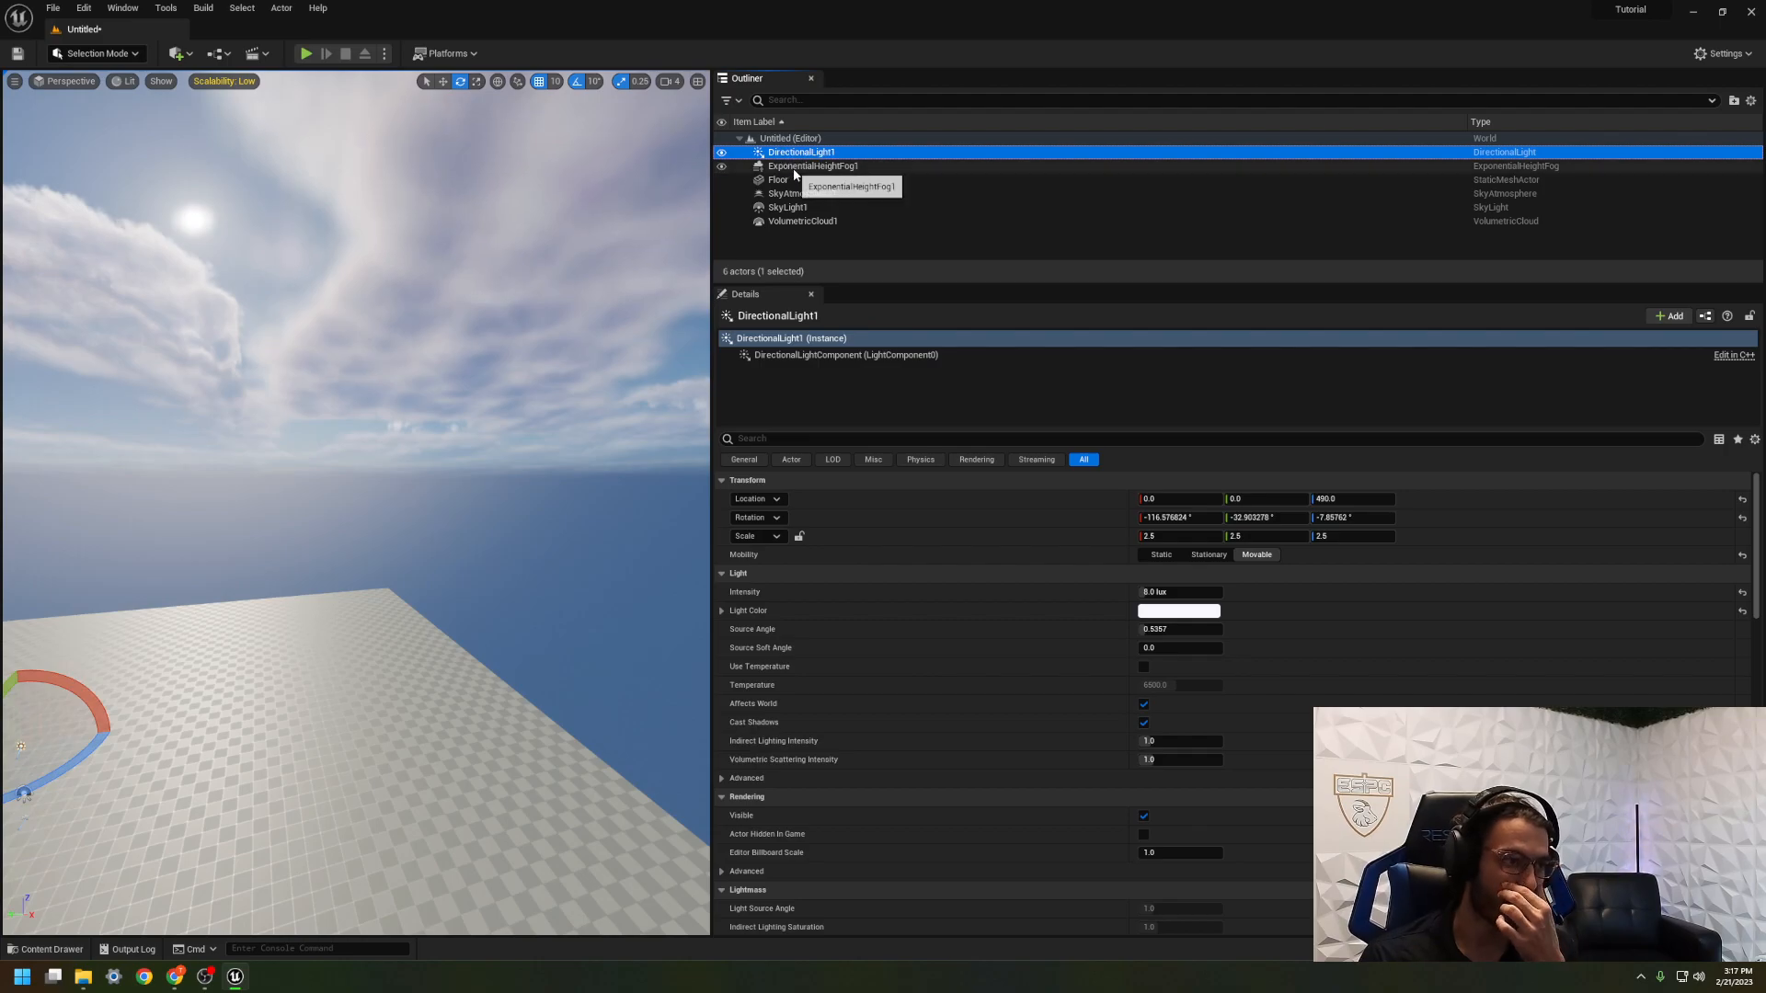
left_click(793, 168)
left_click(825, 195)
left_click(825, 210)
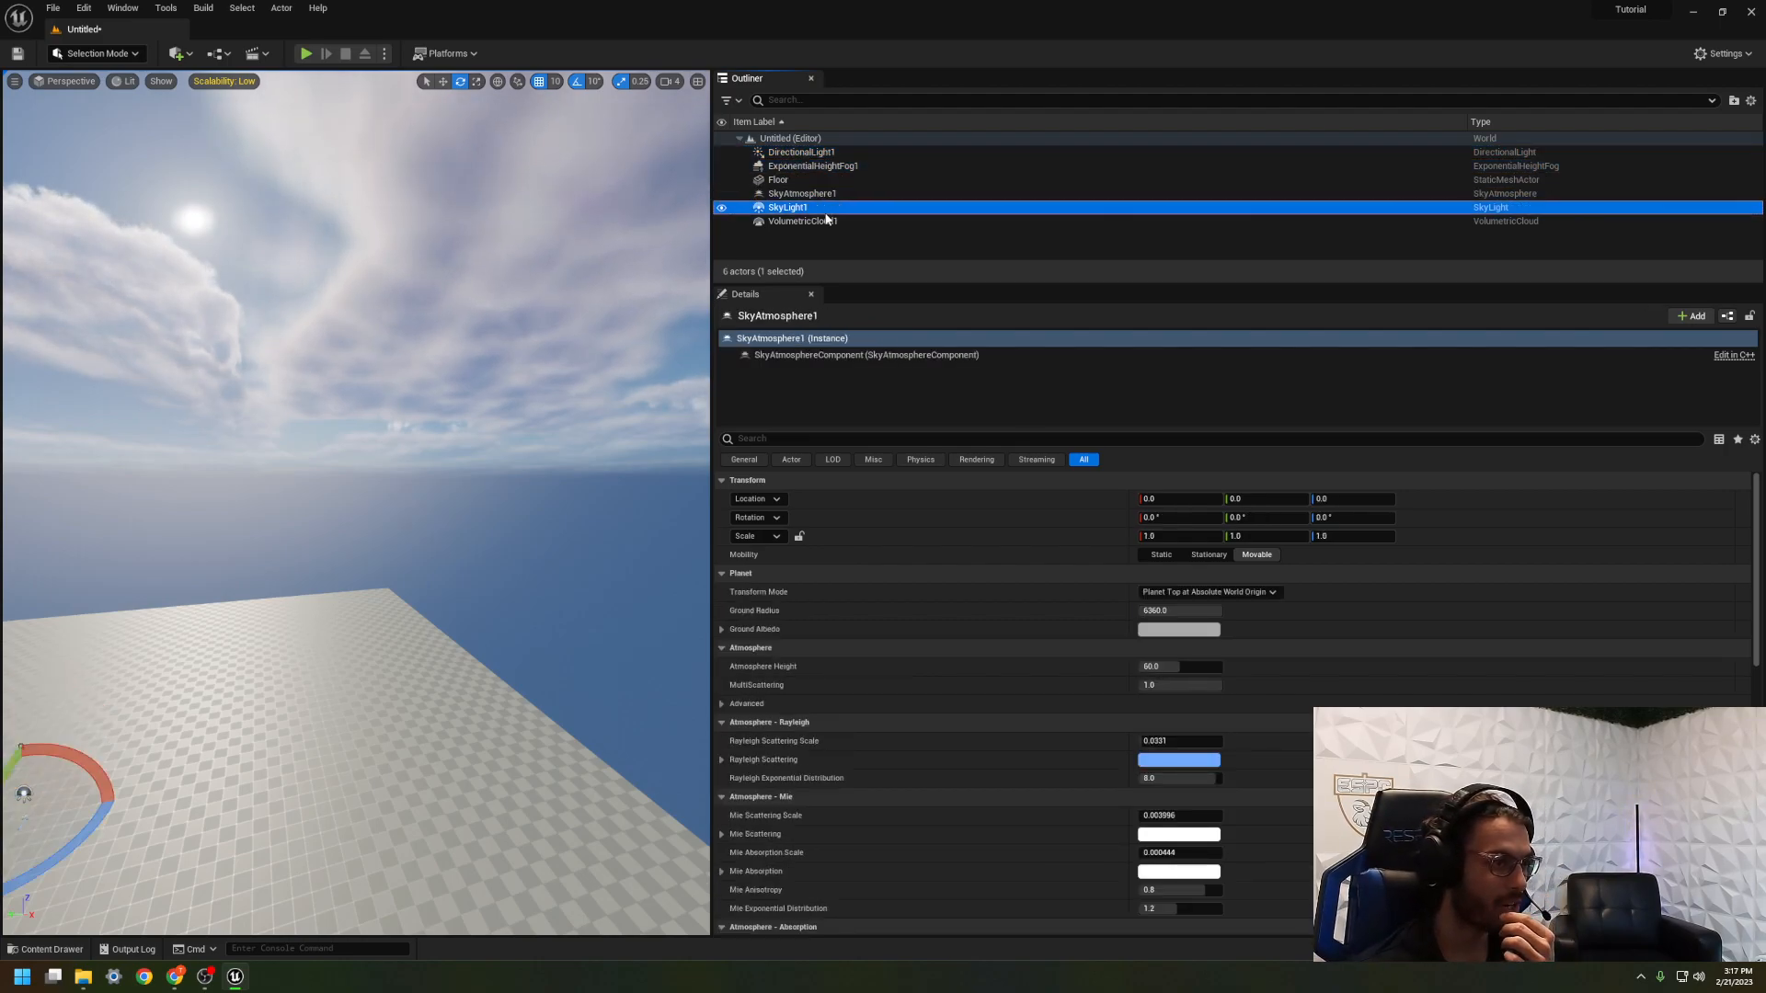
left_click(826, 221)
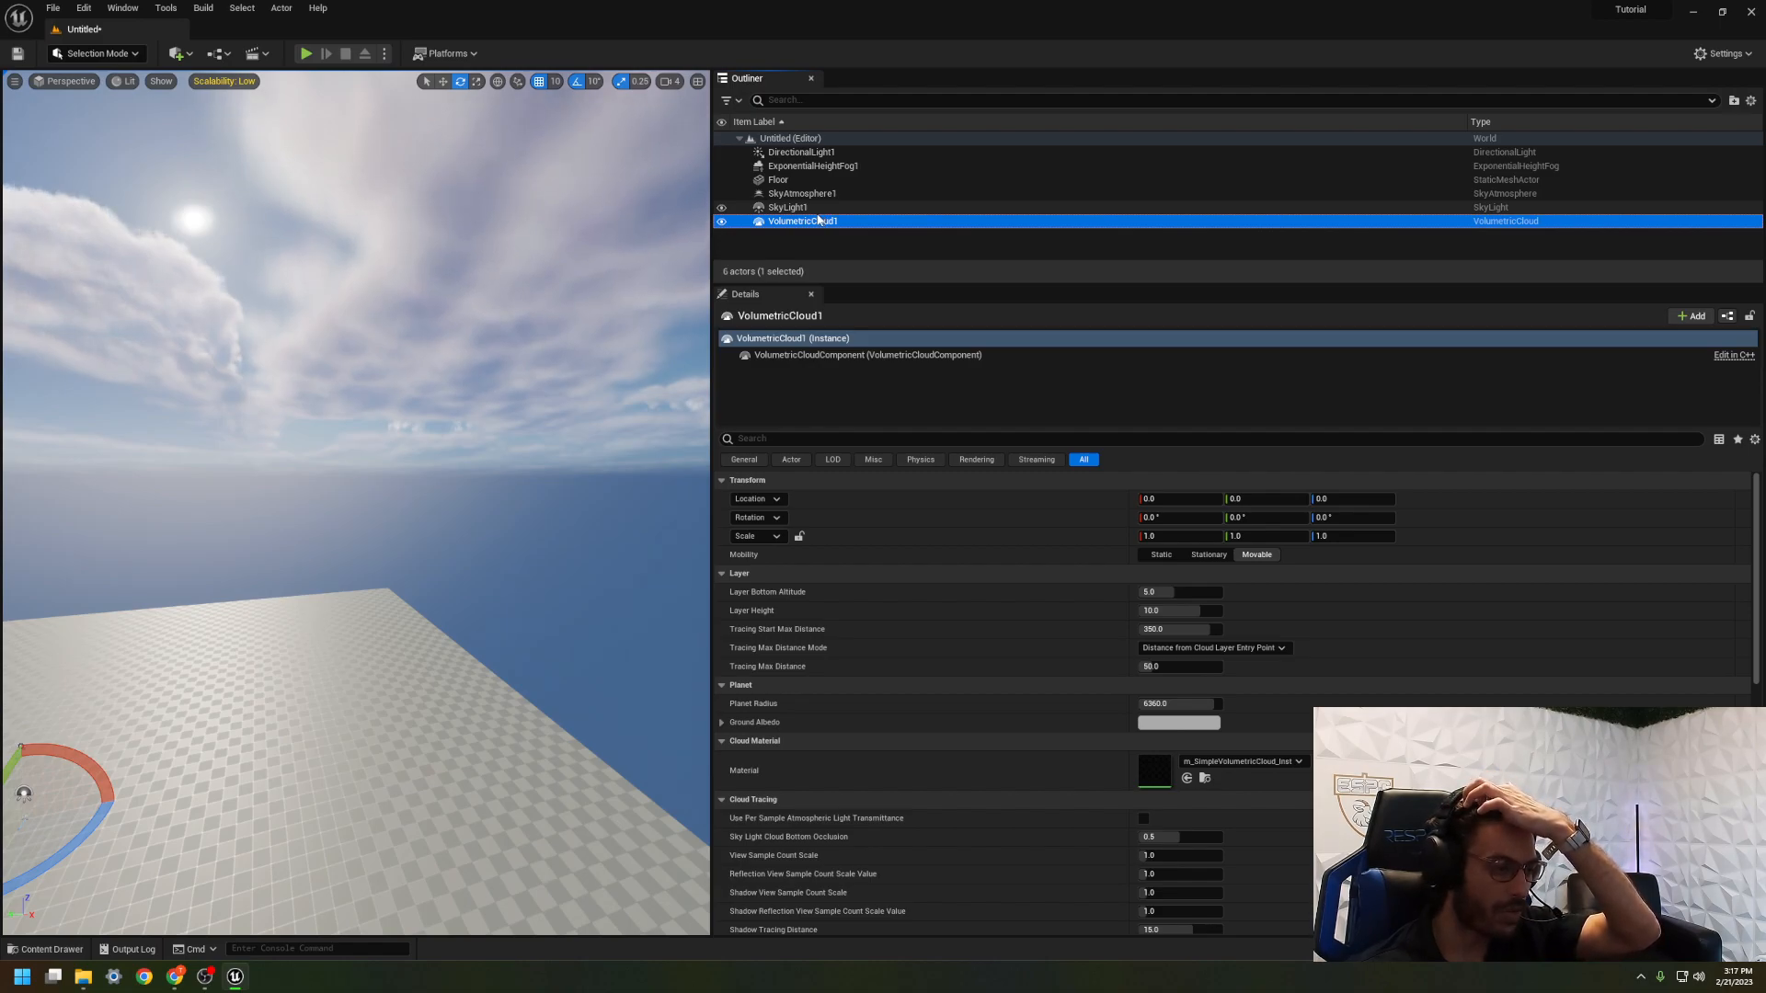
right_click_drag(611, 320, 502, 406)
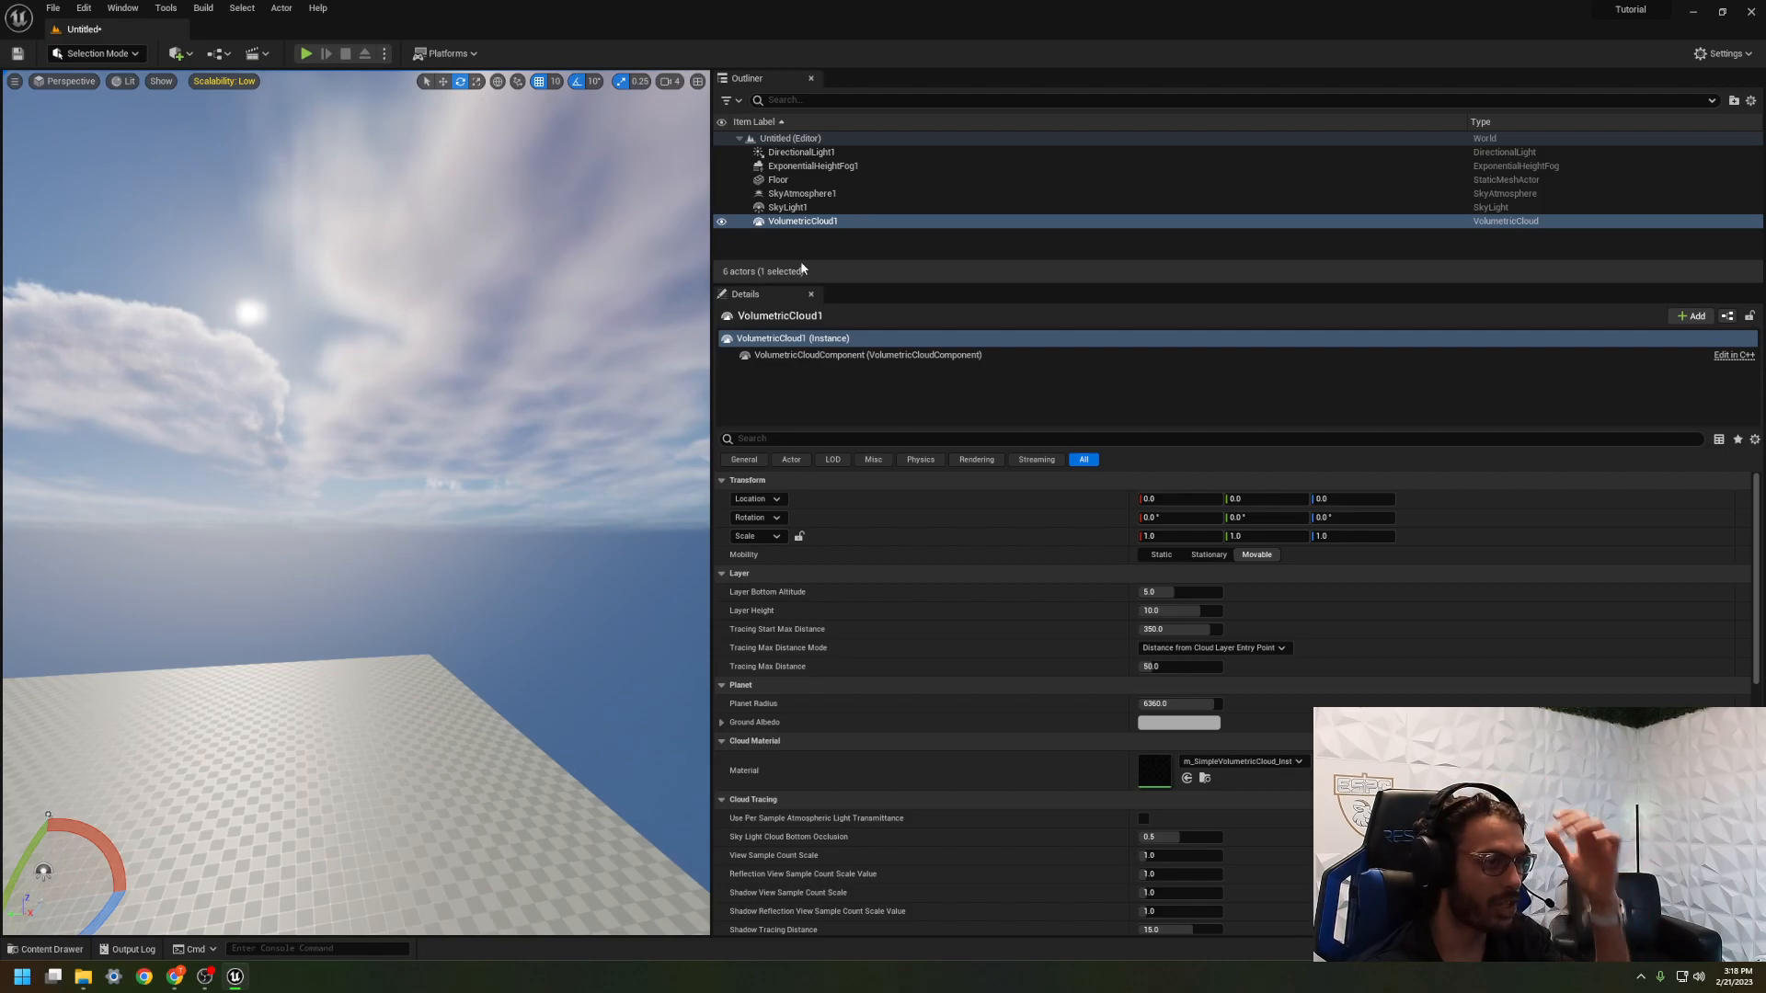
left_click(789, 209)
left_click(800, 193)
left_click(812, 167)
left_click(815, 154)
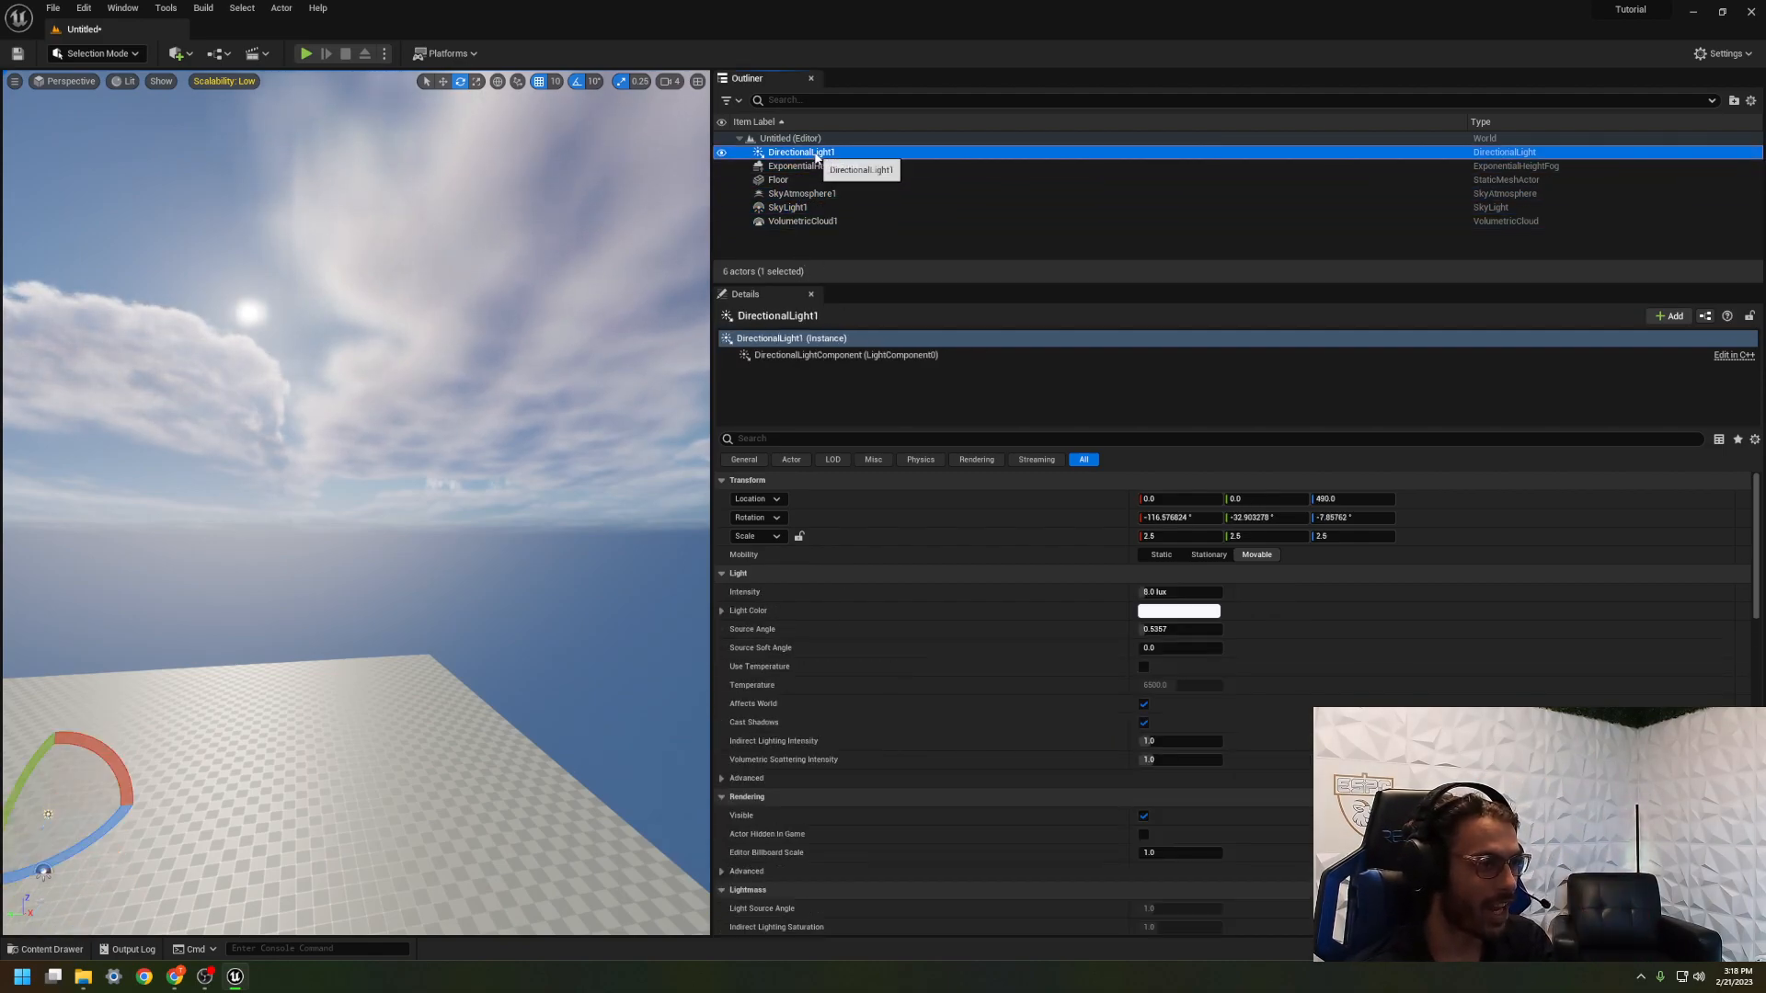
left_click(802, 193)
left_click(804, 221)
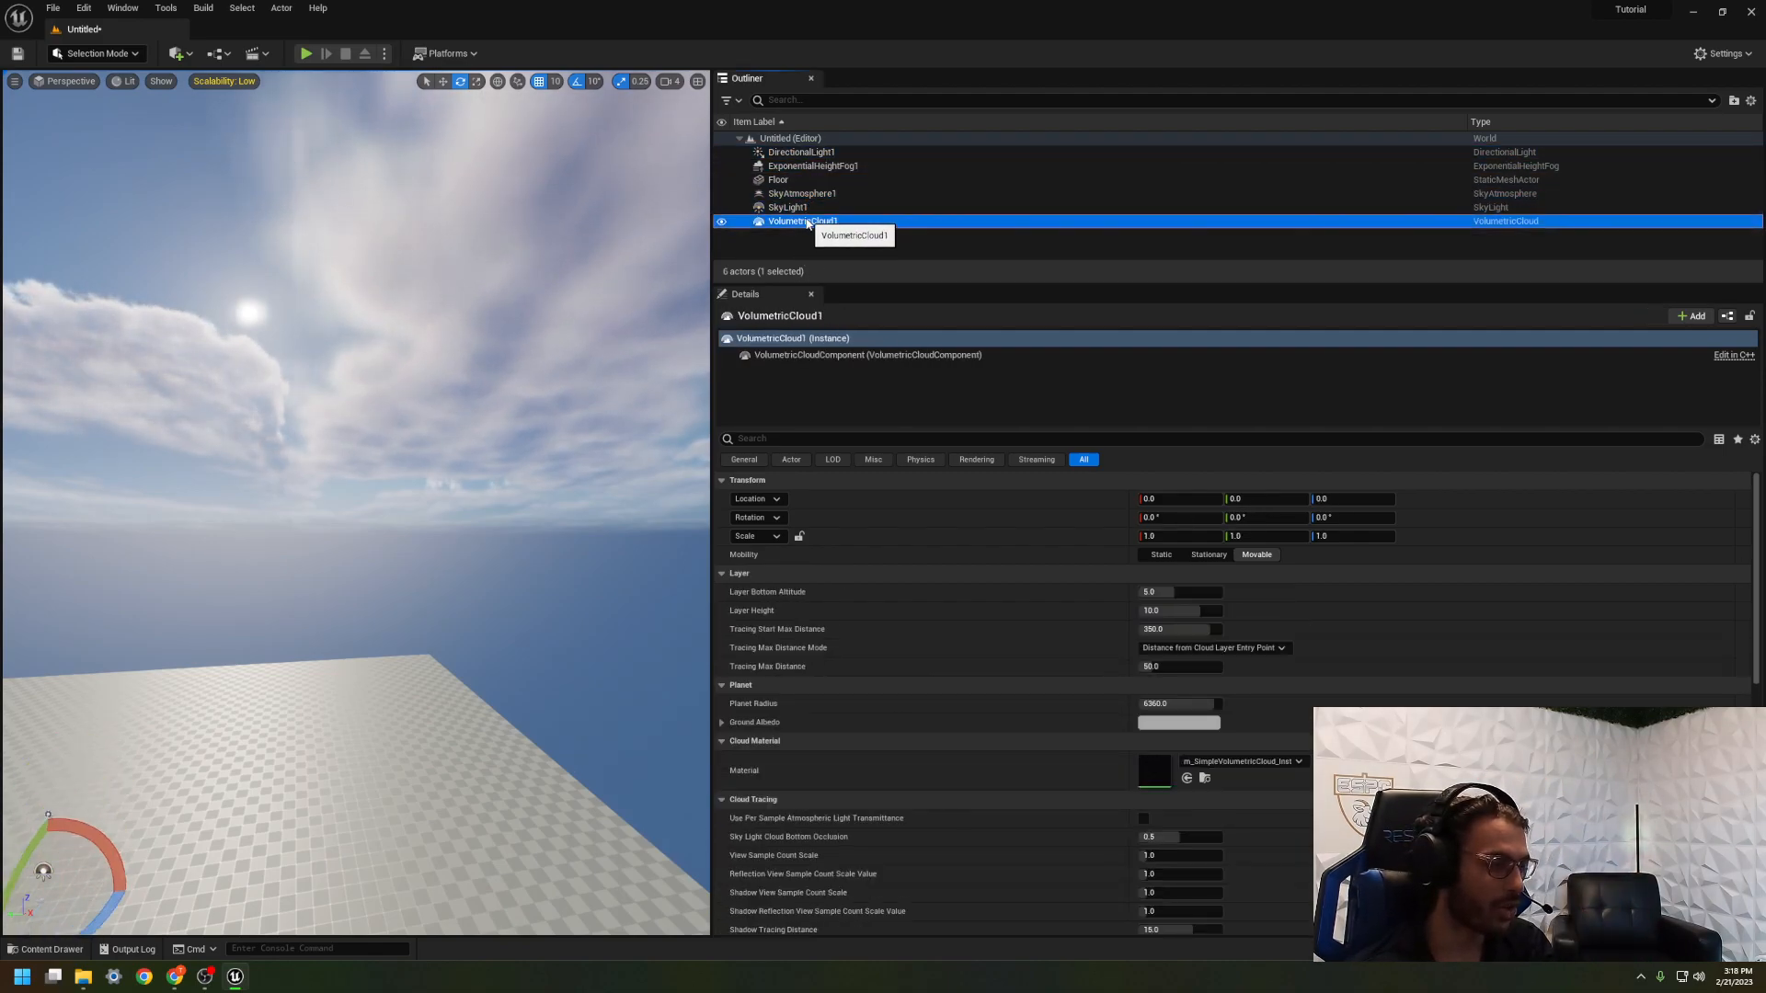
left_click(815, 153)
left_click(818, 167, "shift")
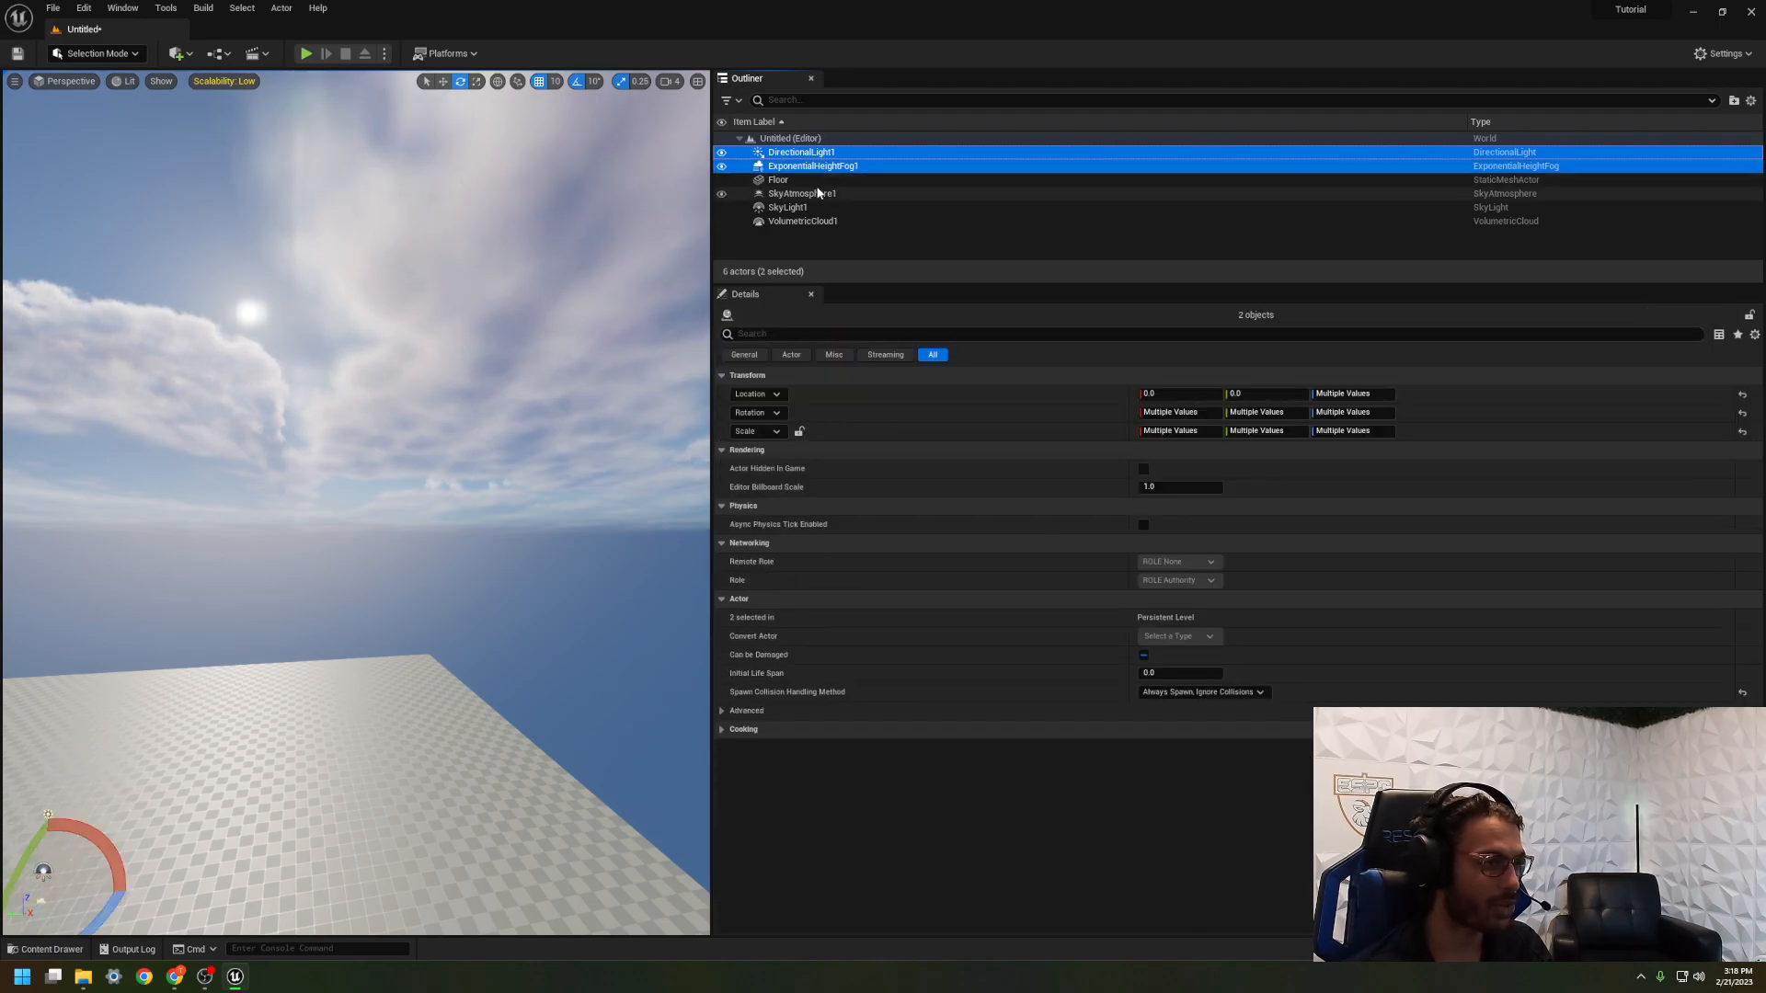
left_click(815, 192, "shift")
left_click(808, 207, "shift")
left_click(807, 220, "shift")
right_click(802, 162)
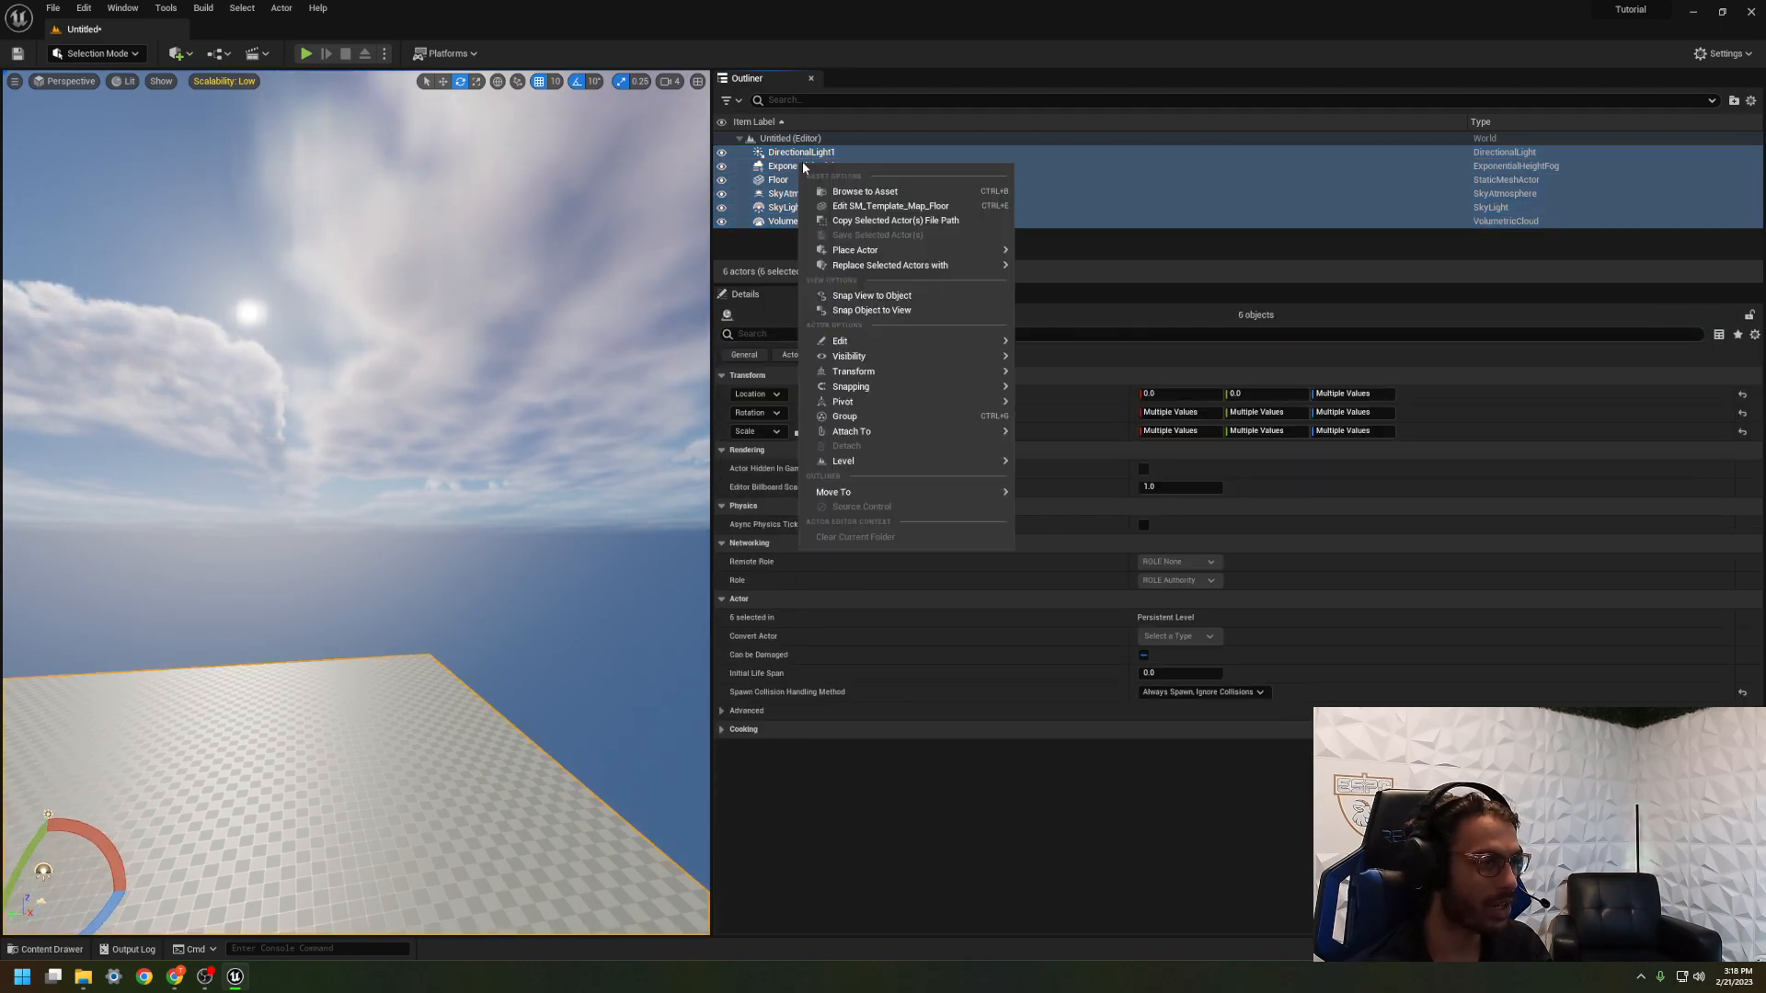
left_click(779, 179)
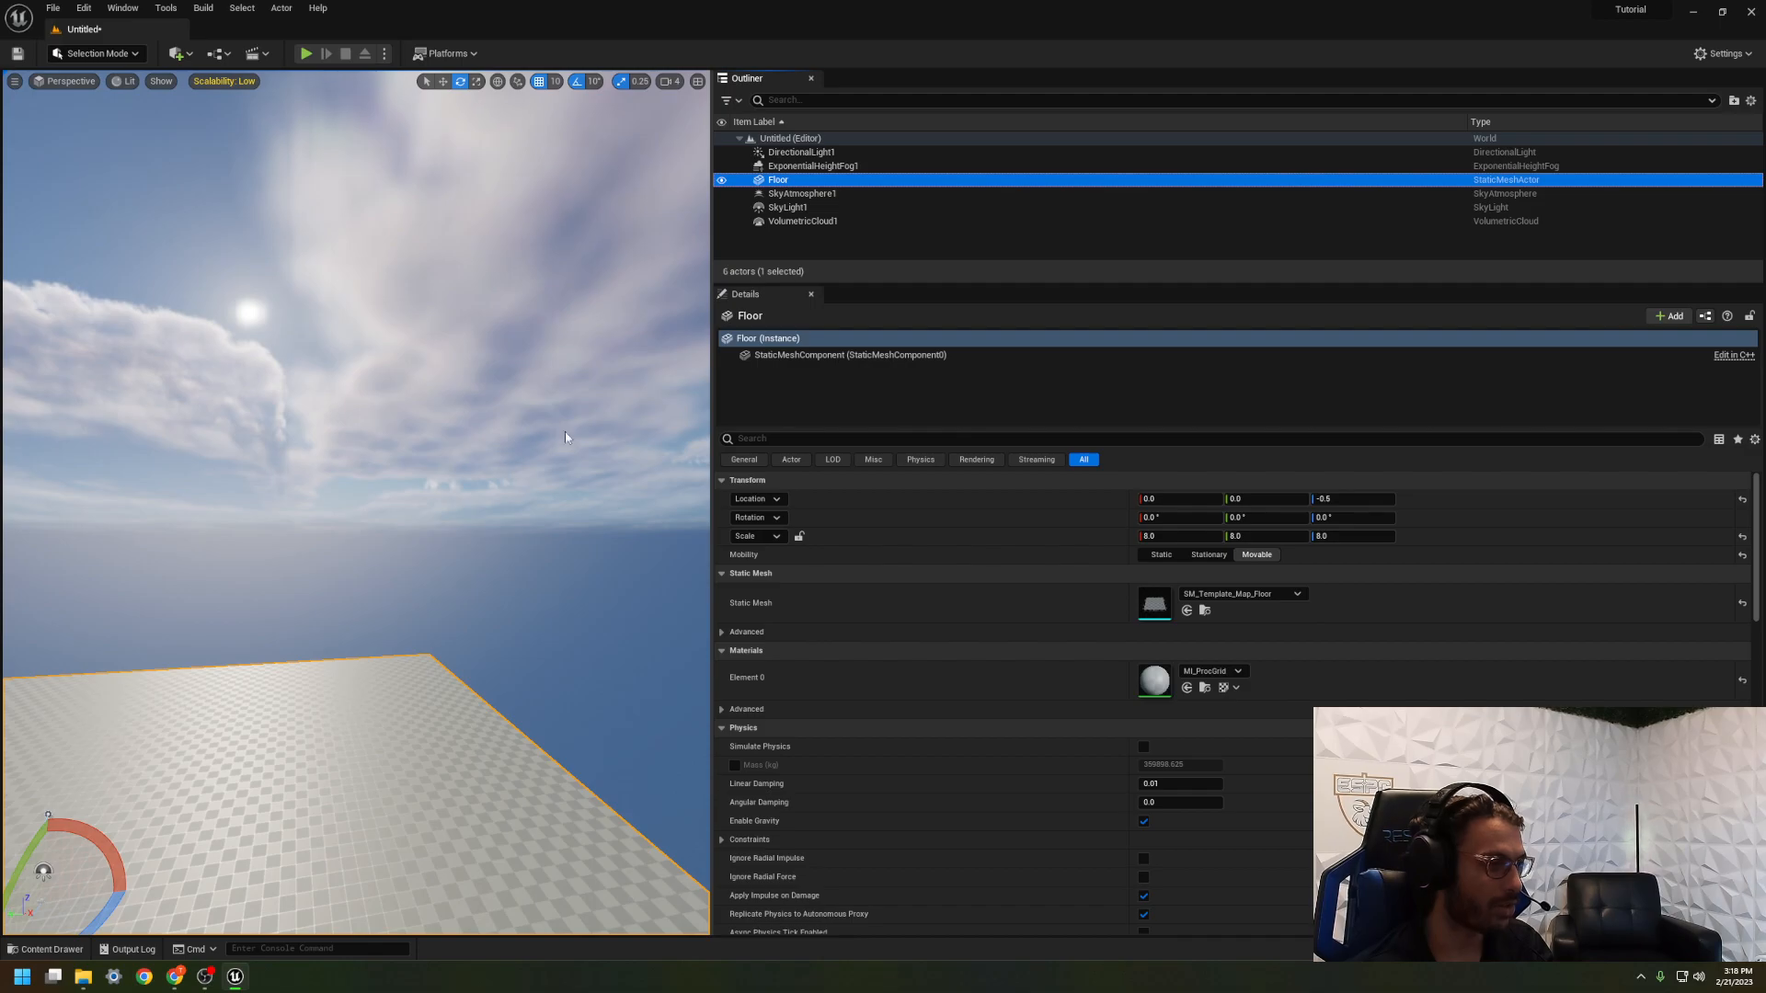
Step: Create an Outliner folder named Lighting, move the light, fog, sky and cloud actors into it, and collapse it
right_click(788, 258)
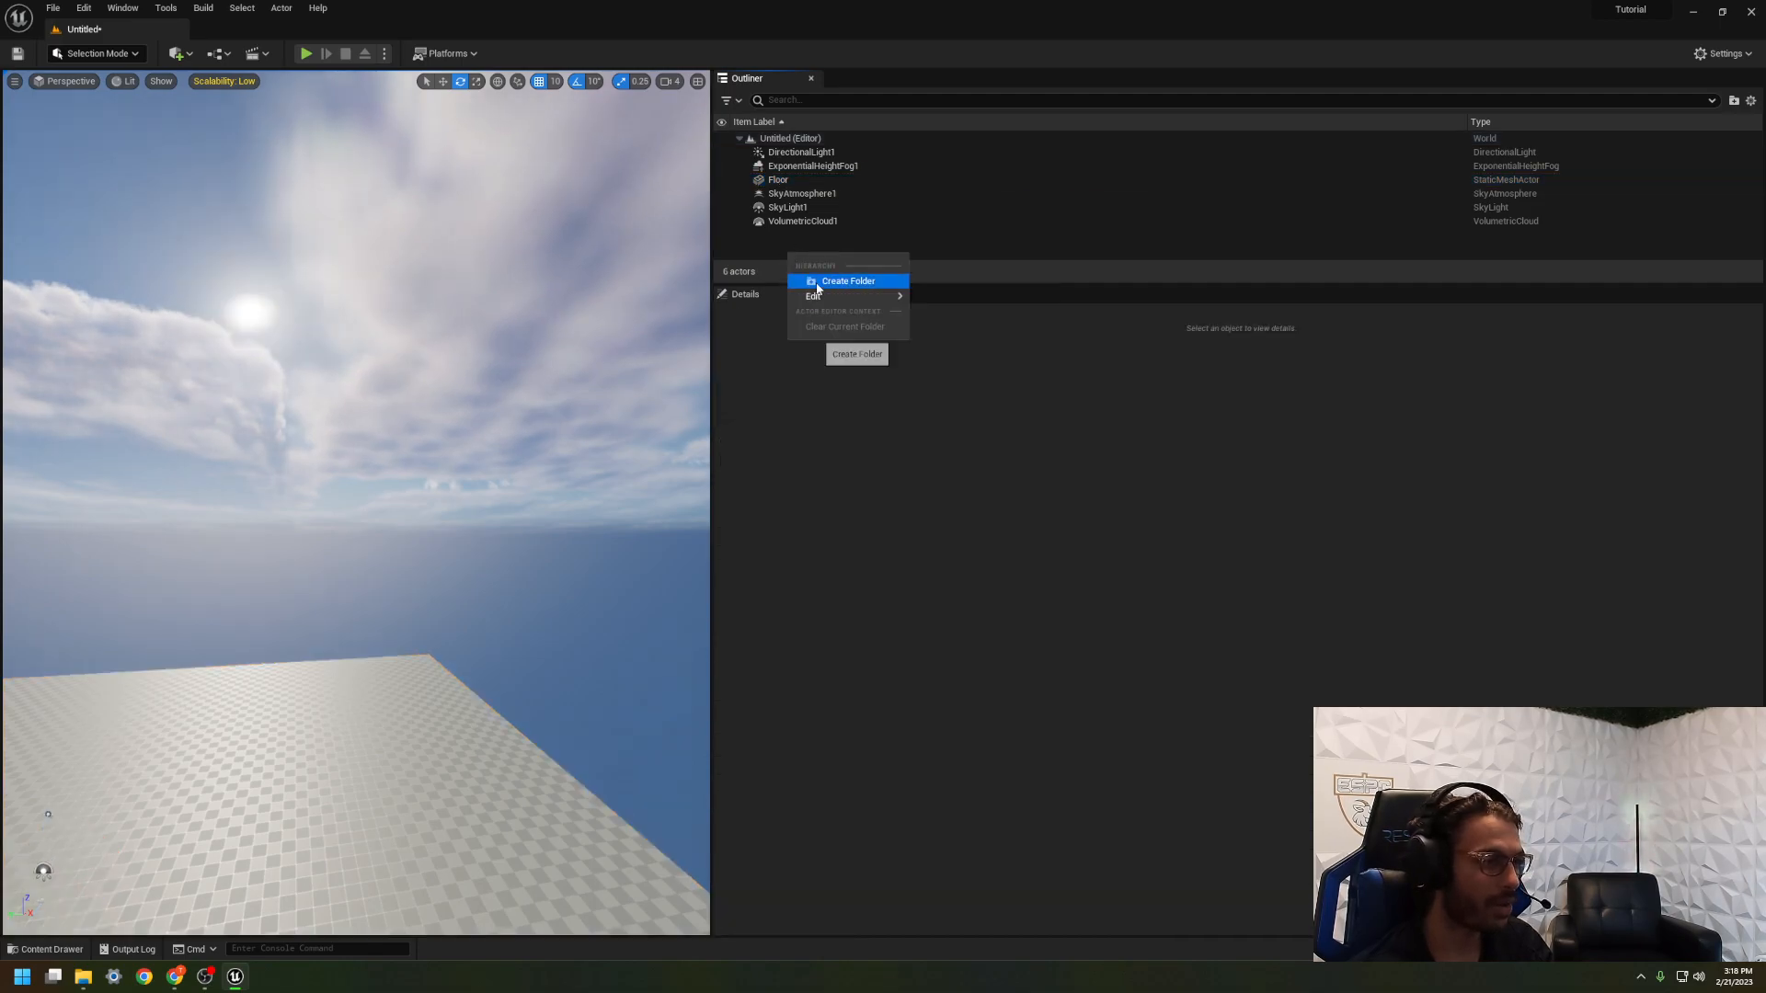
left_click(809, 284)
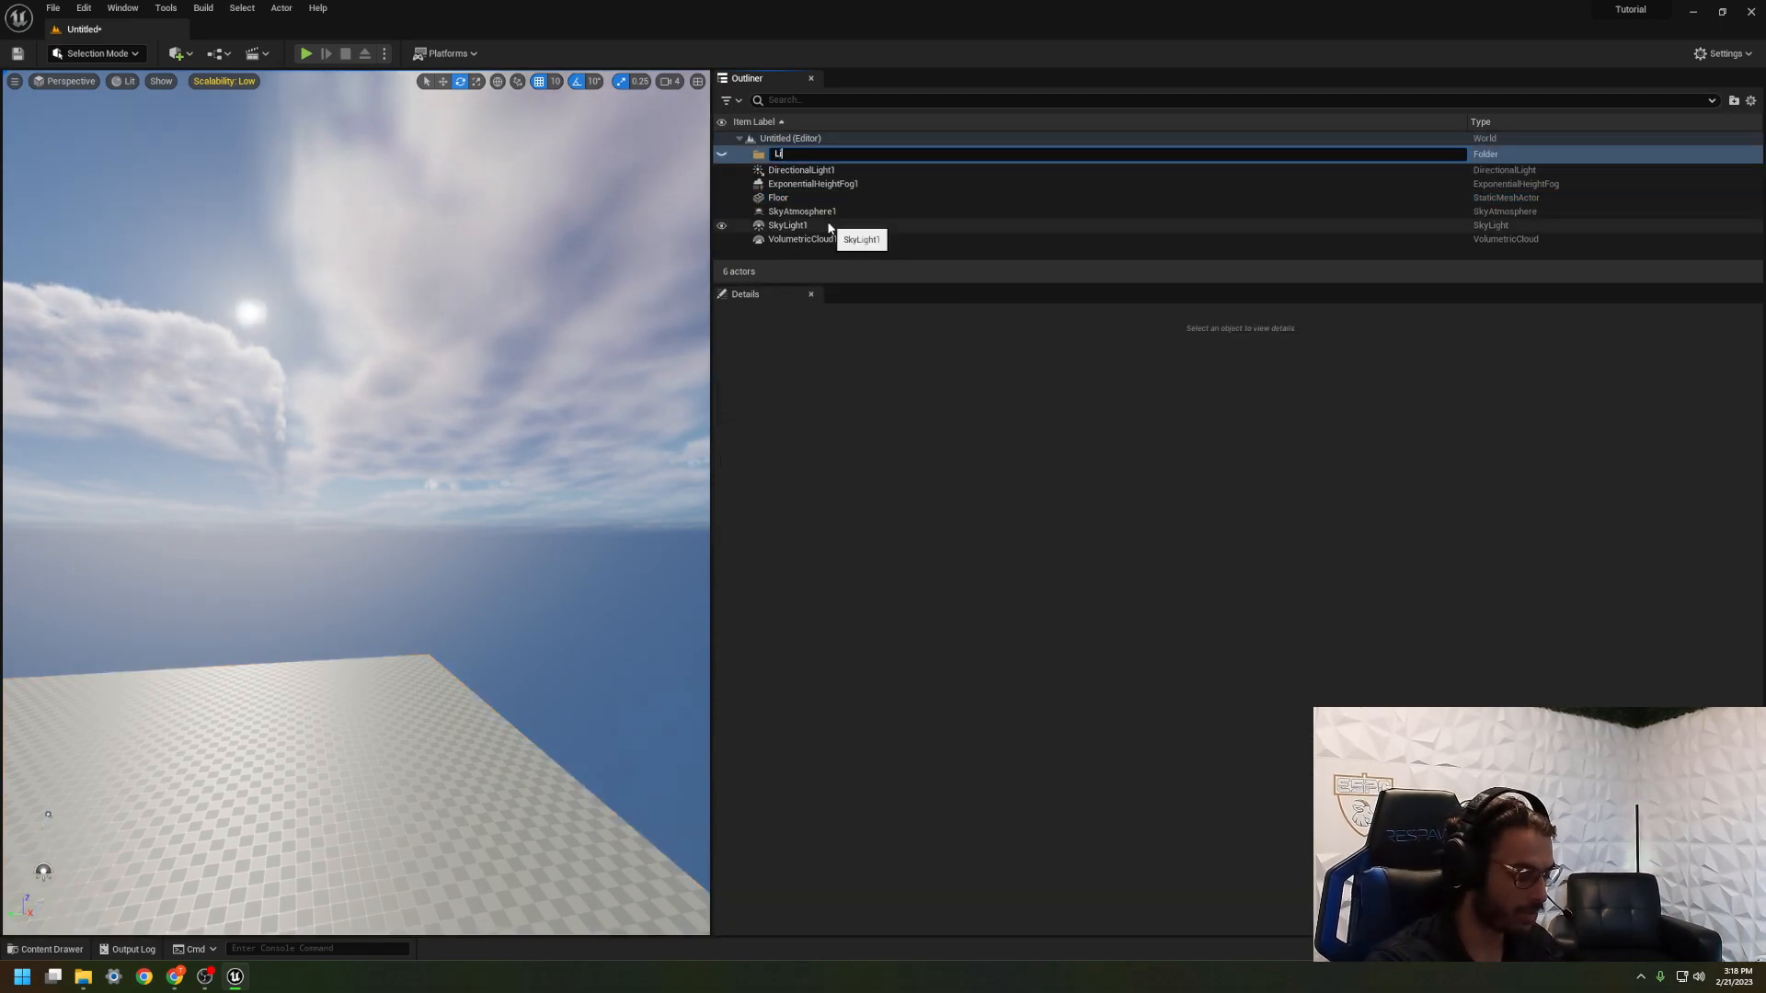
type("Lighting")
left_click_drag(828, 169, 789, 161)
left_click_drag(782, 221, 787, 155)
left_click_drag(773, 237, 784, 152)
left_click(748, 153)
Step: Enlarge the viewport by narrowing the Outliner and Details area, and look back toward the sun
right_click_drag(581, 264, 476, 328)
key("a")
key("Escape")
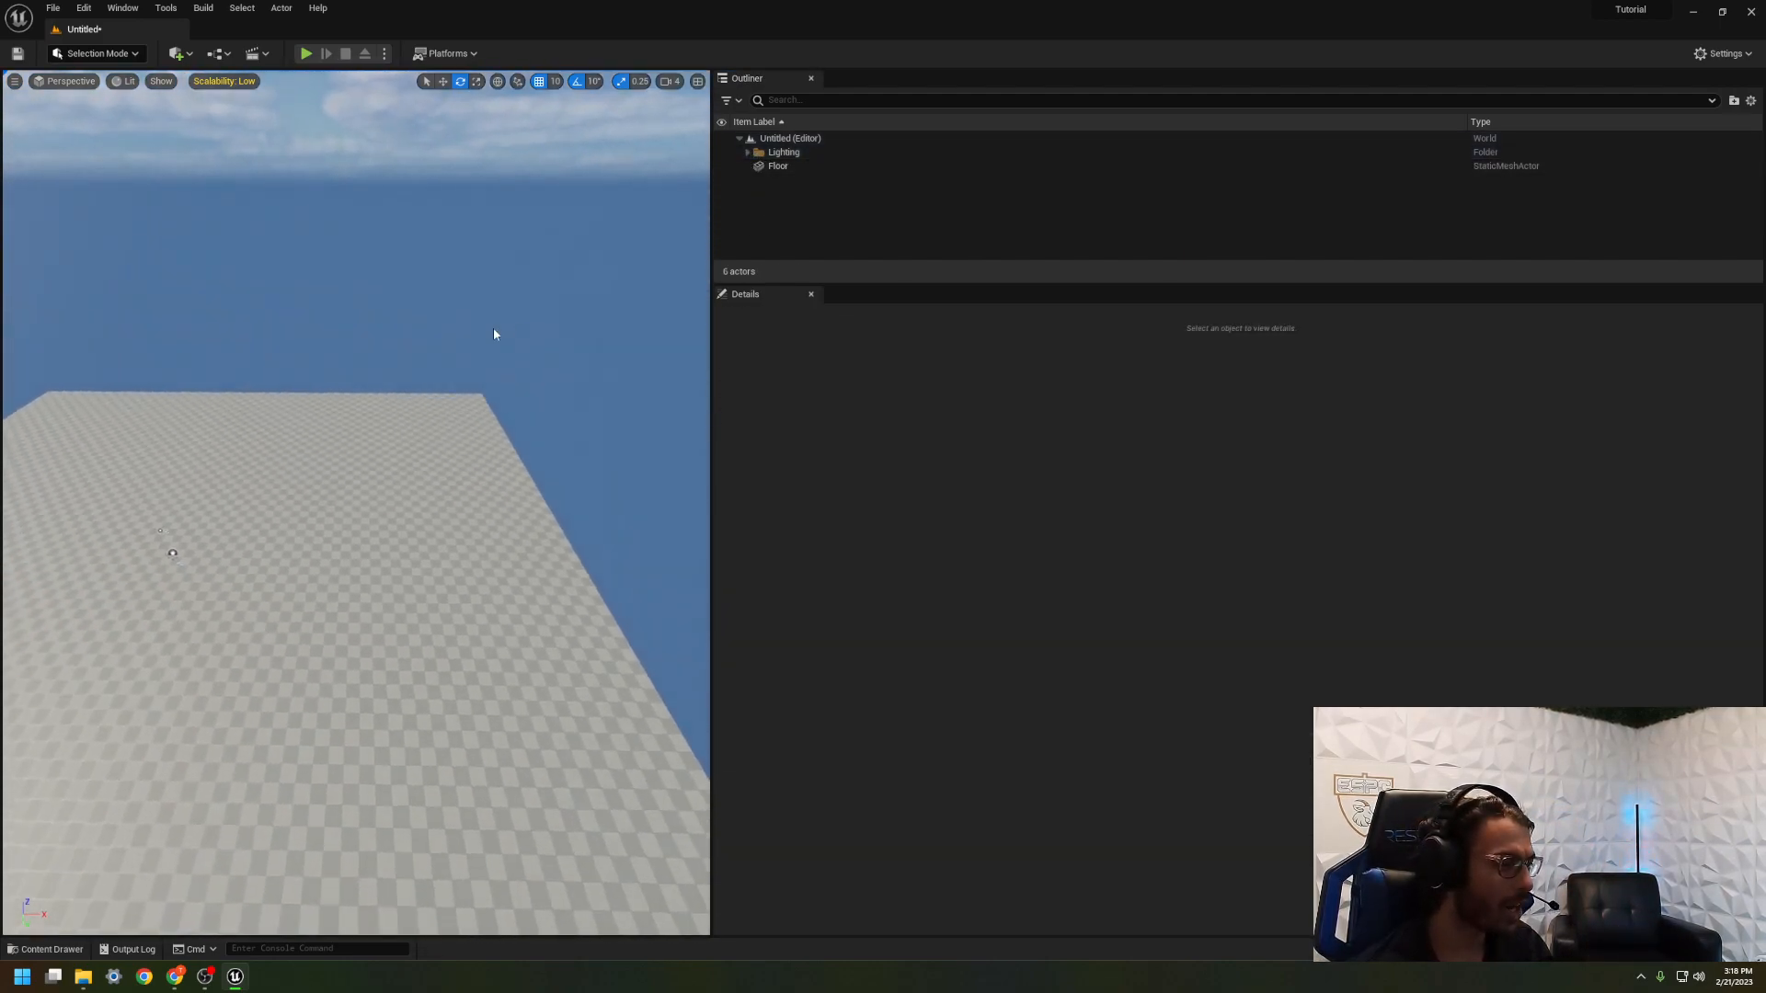
left_click_drag(709, 374, 1035, 374)
right_click_drag(750, 381, 741, 230)
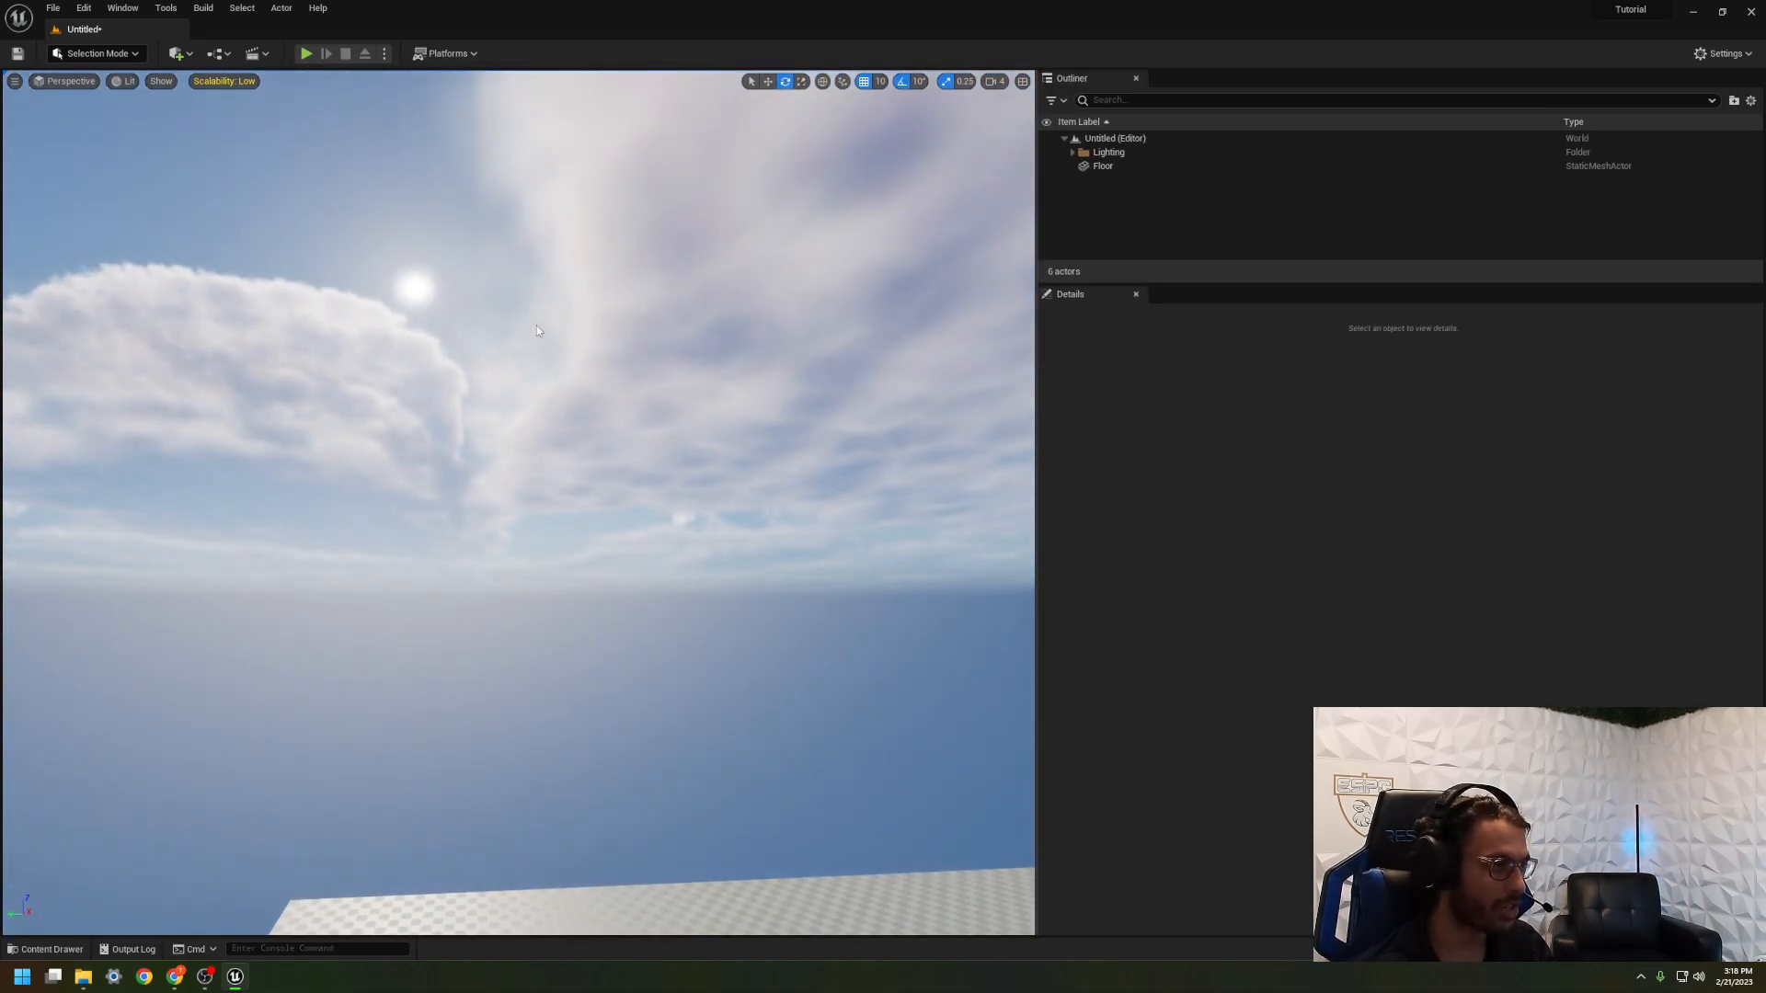
Step: Expand the Lighting folder and look over the directional light's settings
left_click(122, 8)
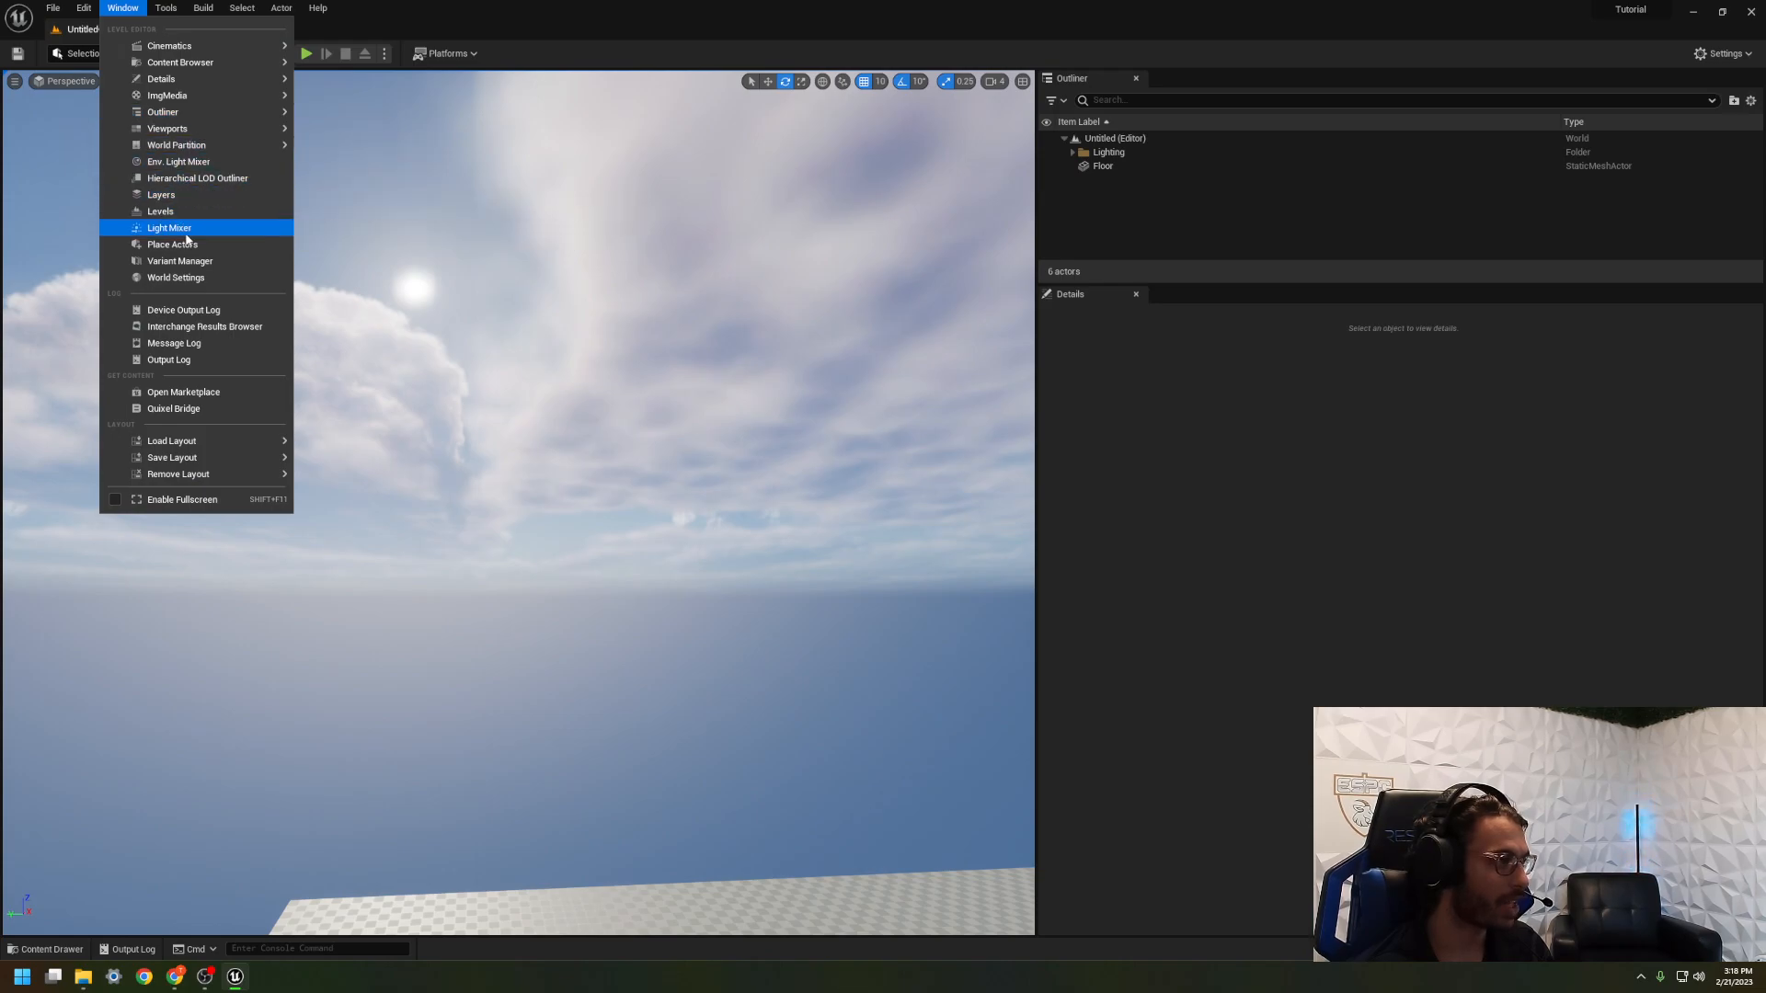
left_click(1084, 158)
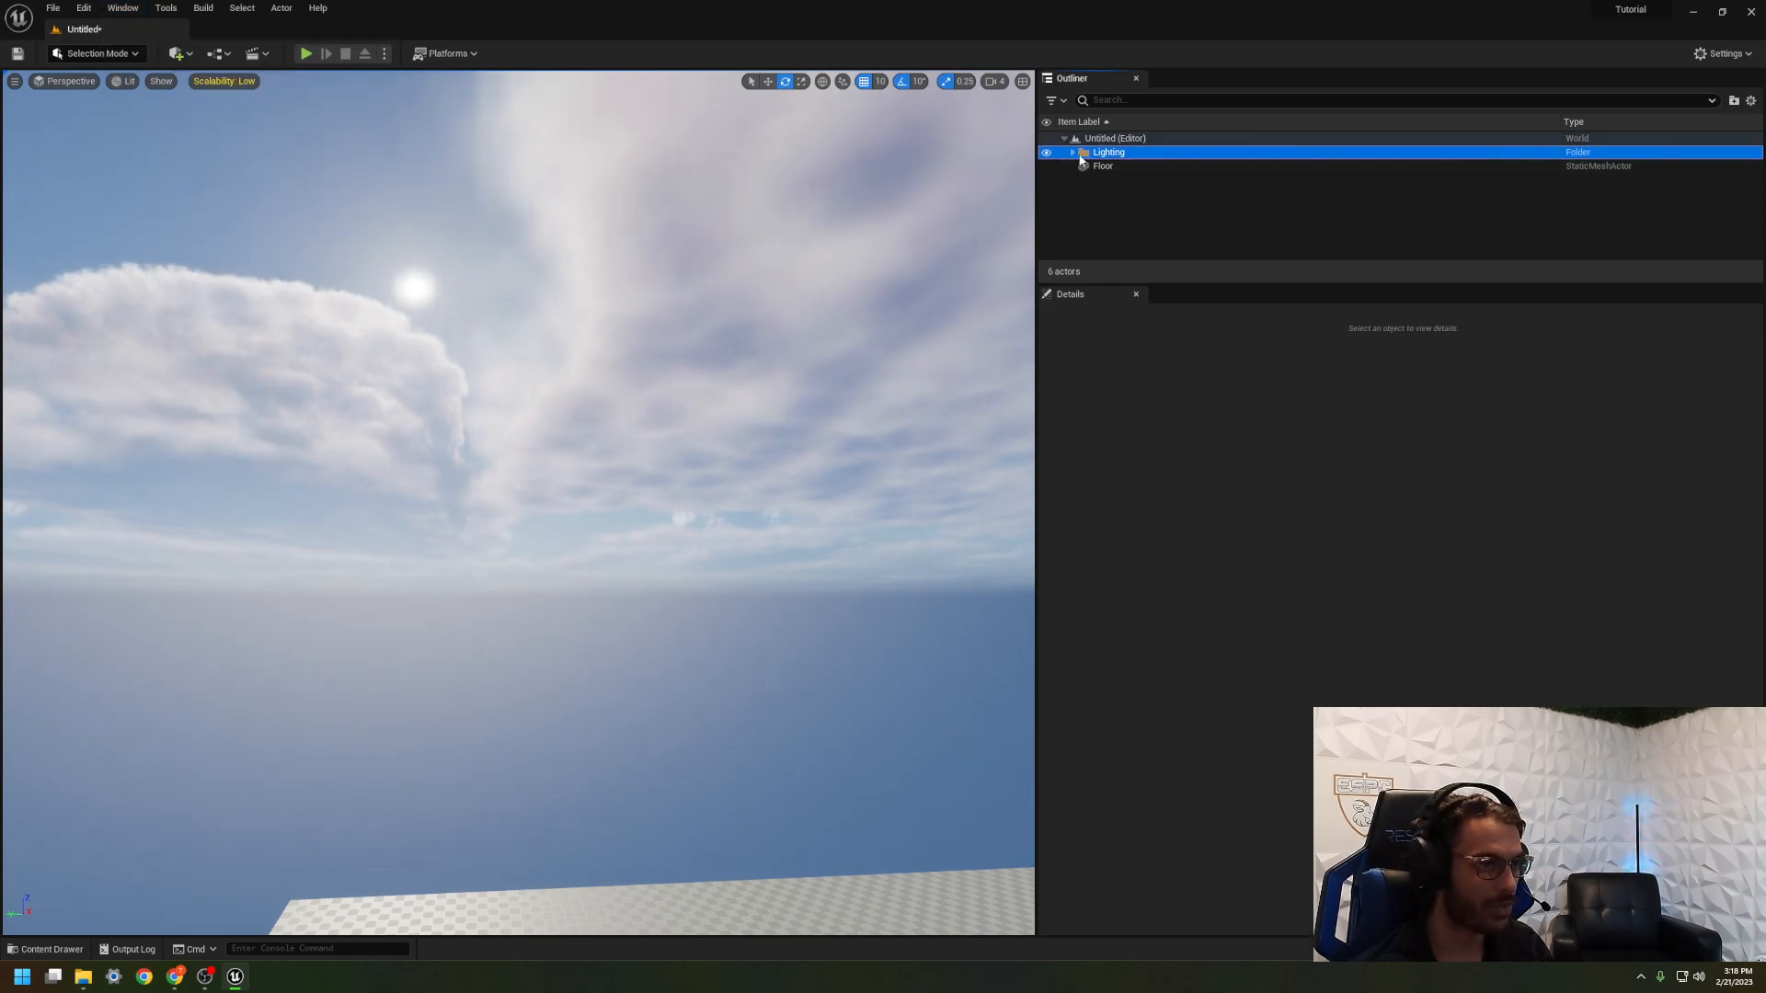
left_click(1130, 166)
scroll(1196, 552, "down", 3)
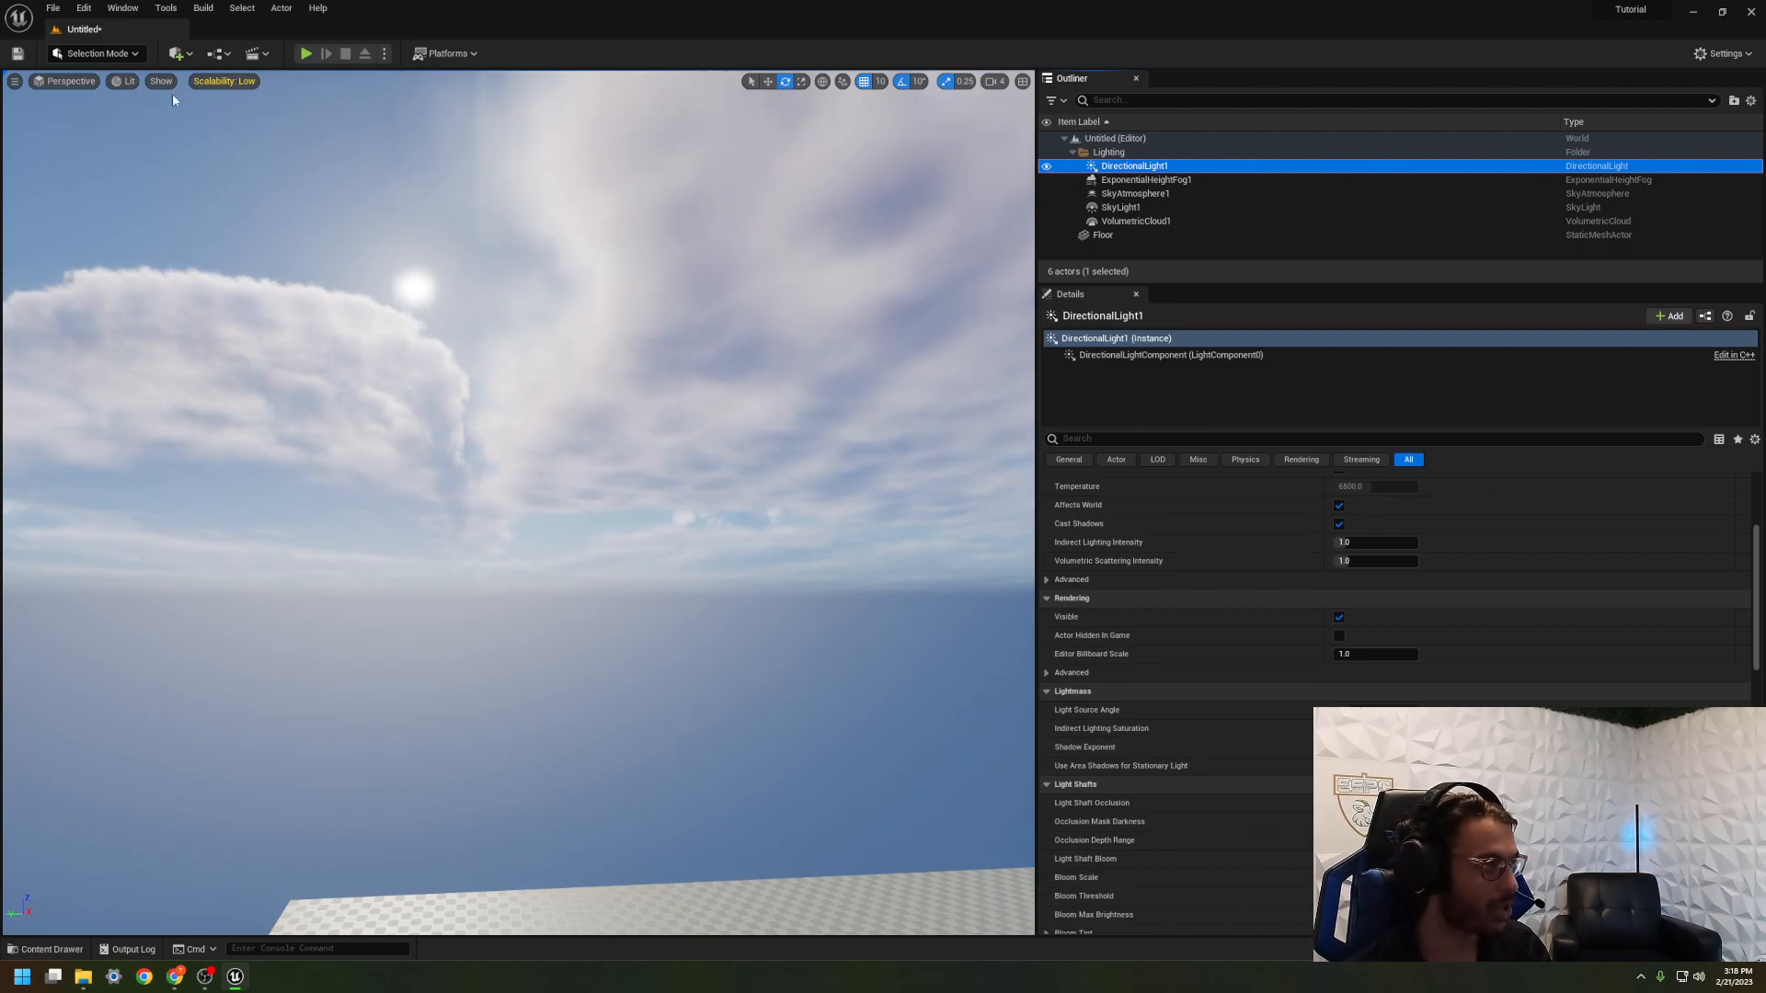
Step: Add a Post Process Volume to the level above the floor
left_click(194, 57)
mouse_move(243, 188)
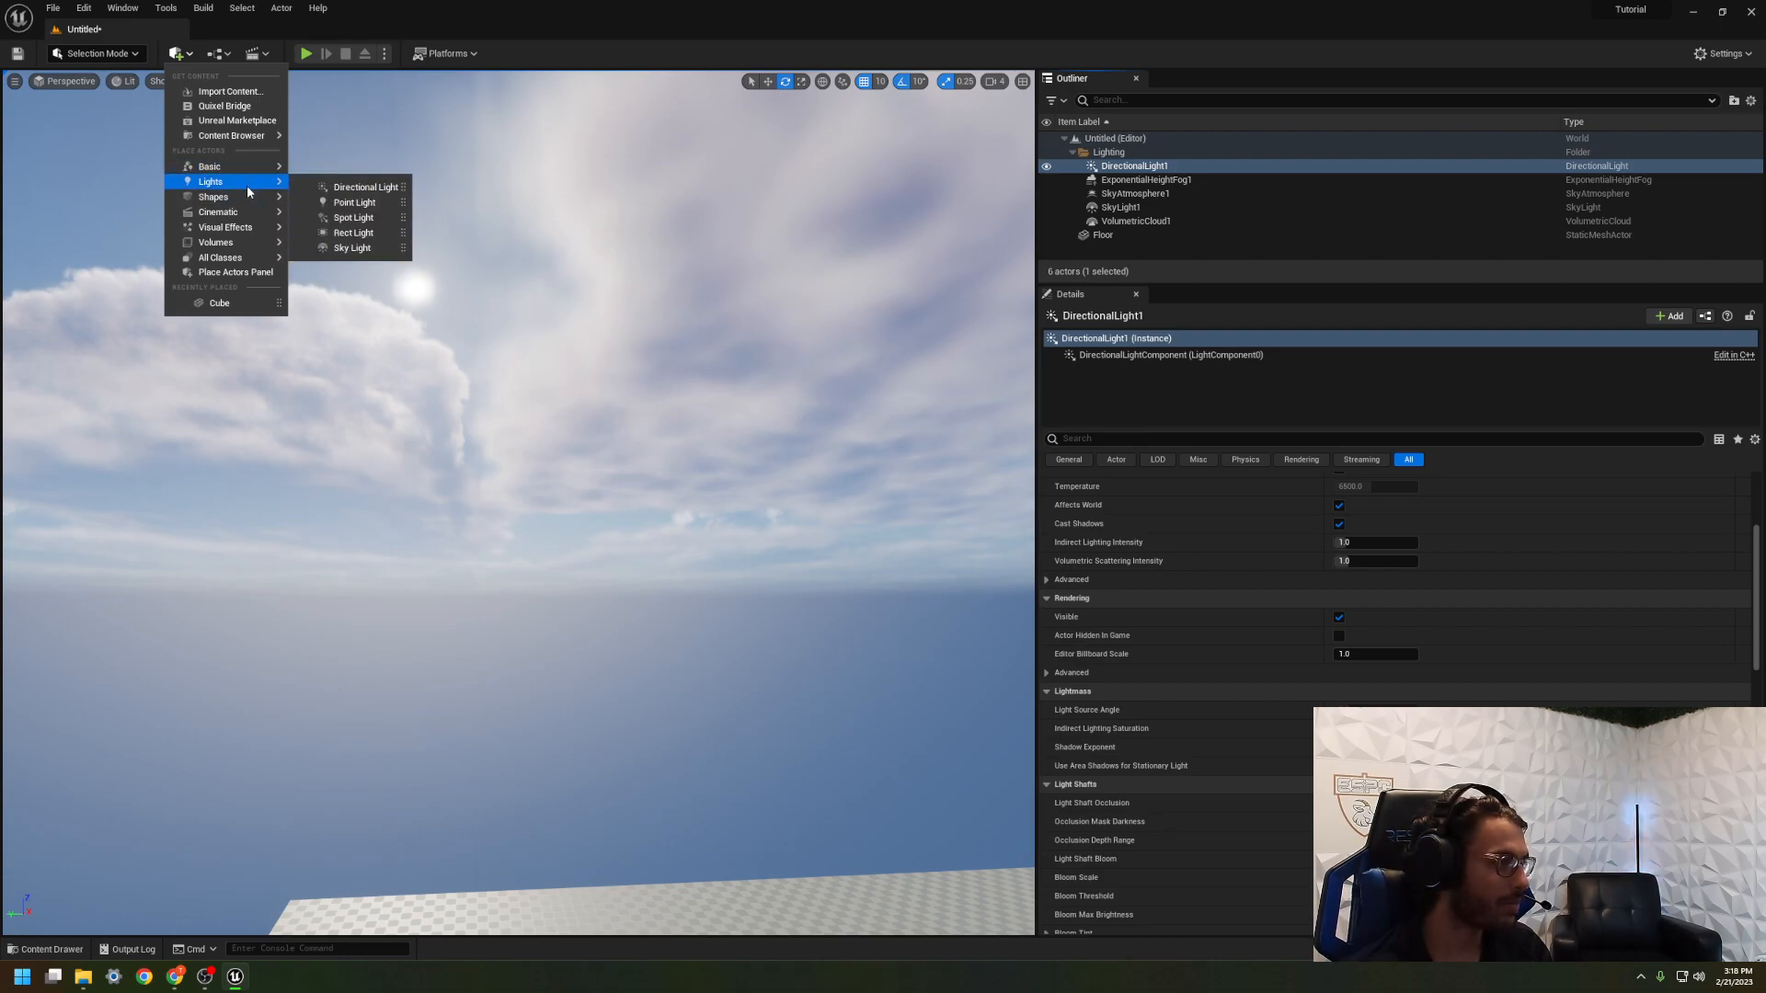
left_click(239, 105)
right_click_drag(405, 261, 763, 377)
left_click(189, 55)
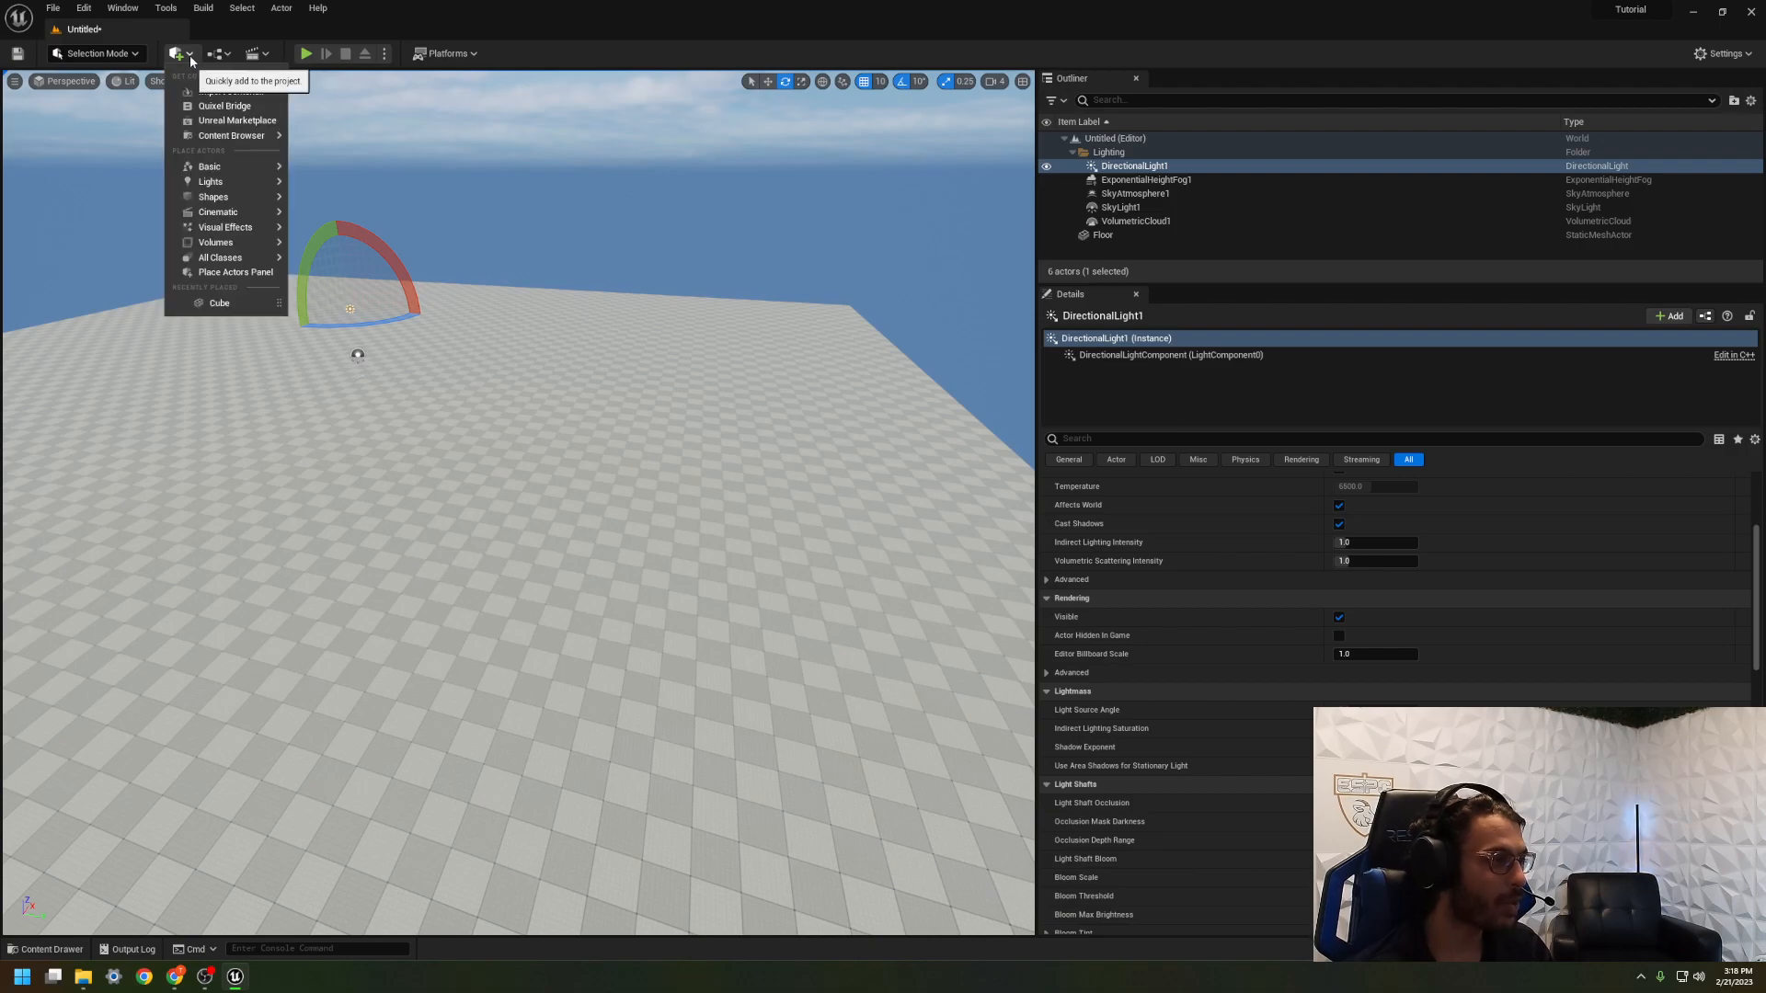
mouse_move(272, 244)
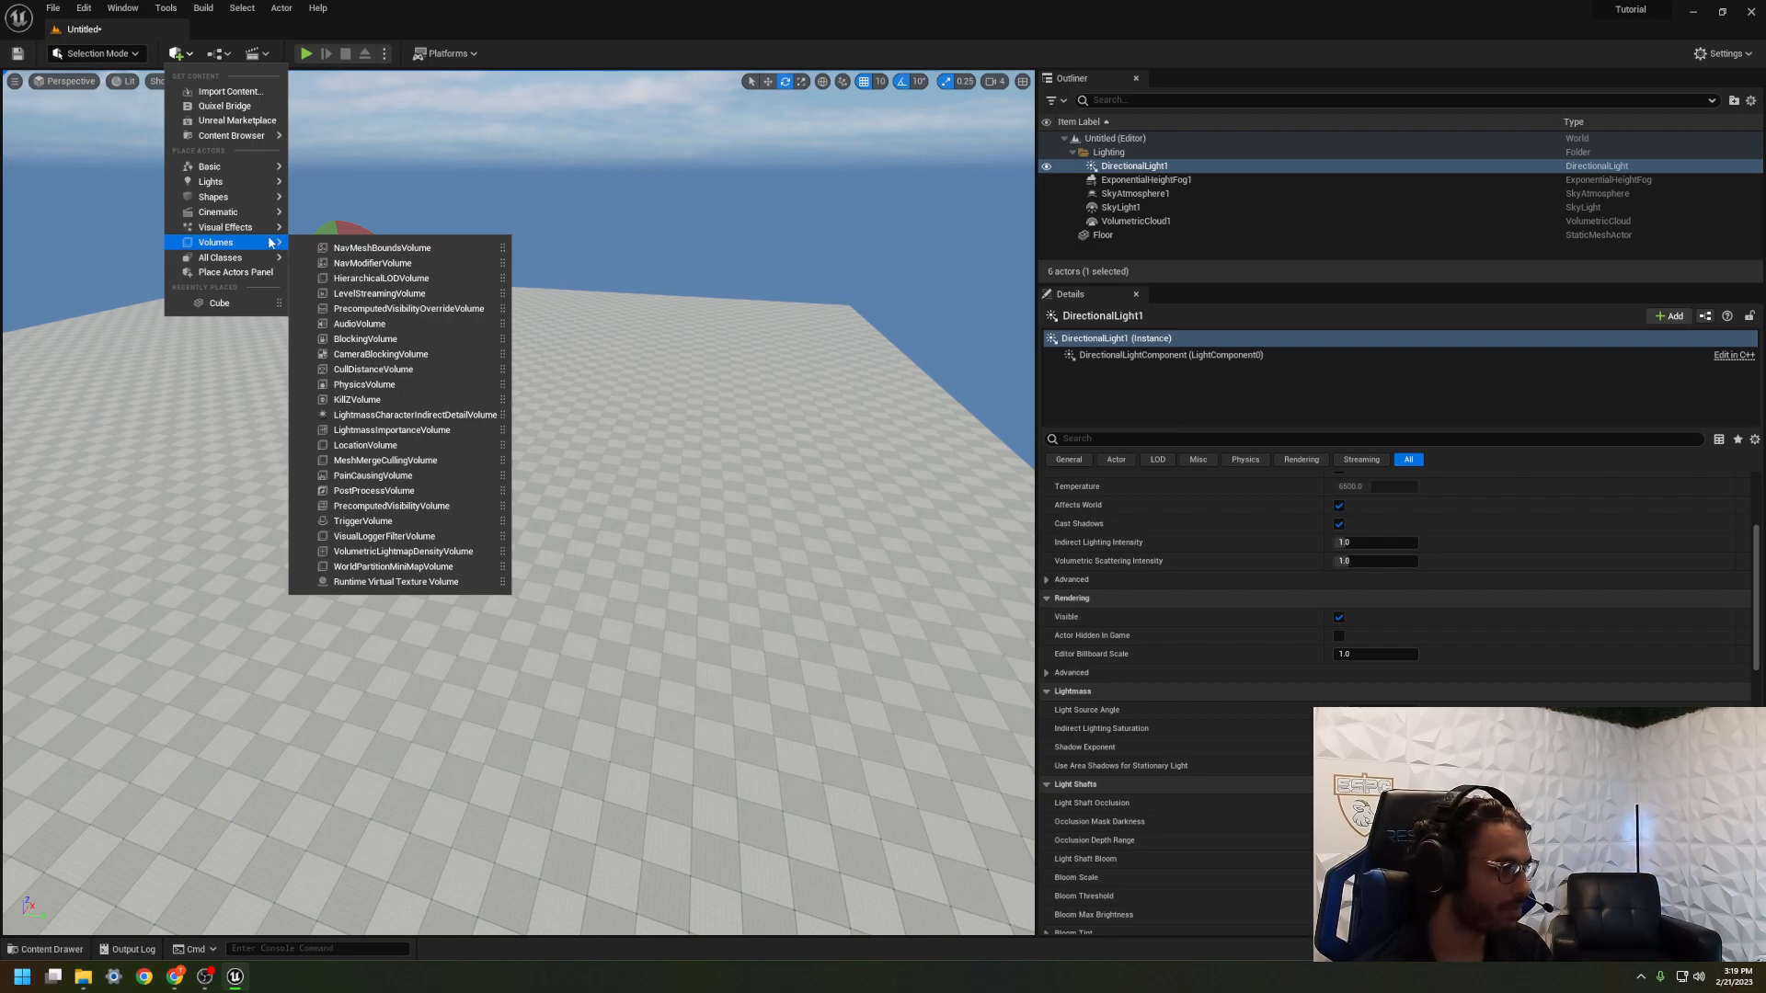
left_click(440, 490)
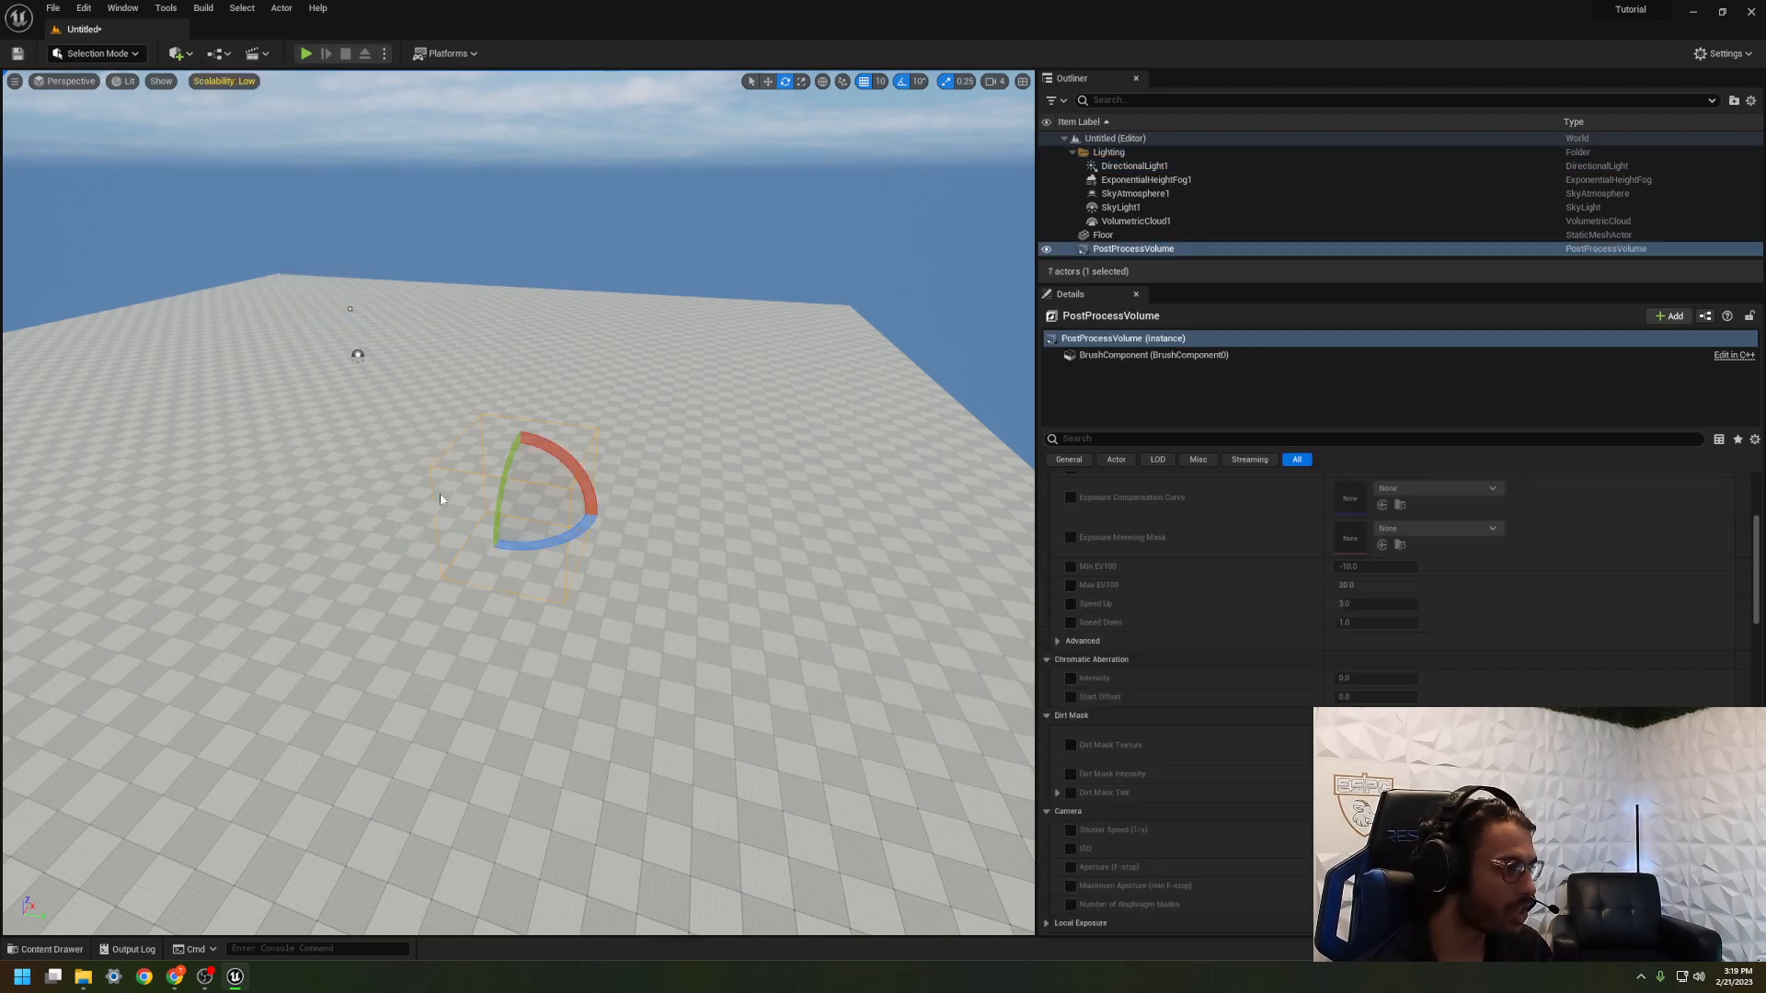
Step: Scale the post process volume into a large box covering one side of the floor
scroll(590, 451, "up", 3)
right_click_drag(590, 451, 626, 542)
key("s")
key("a")
key("r")
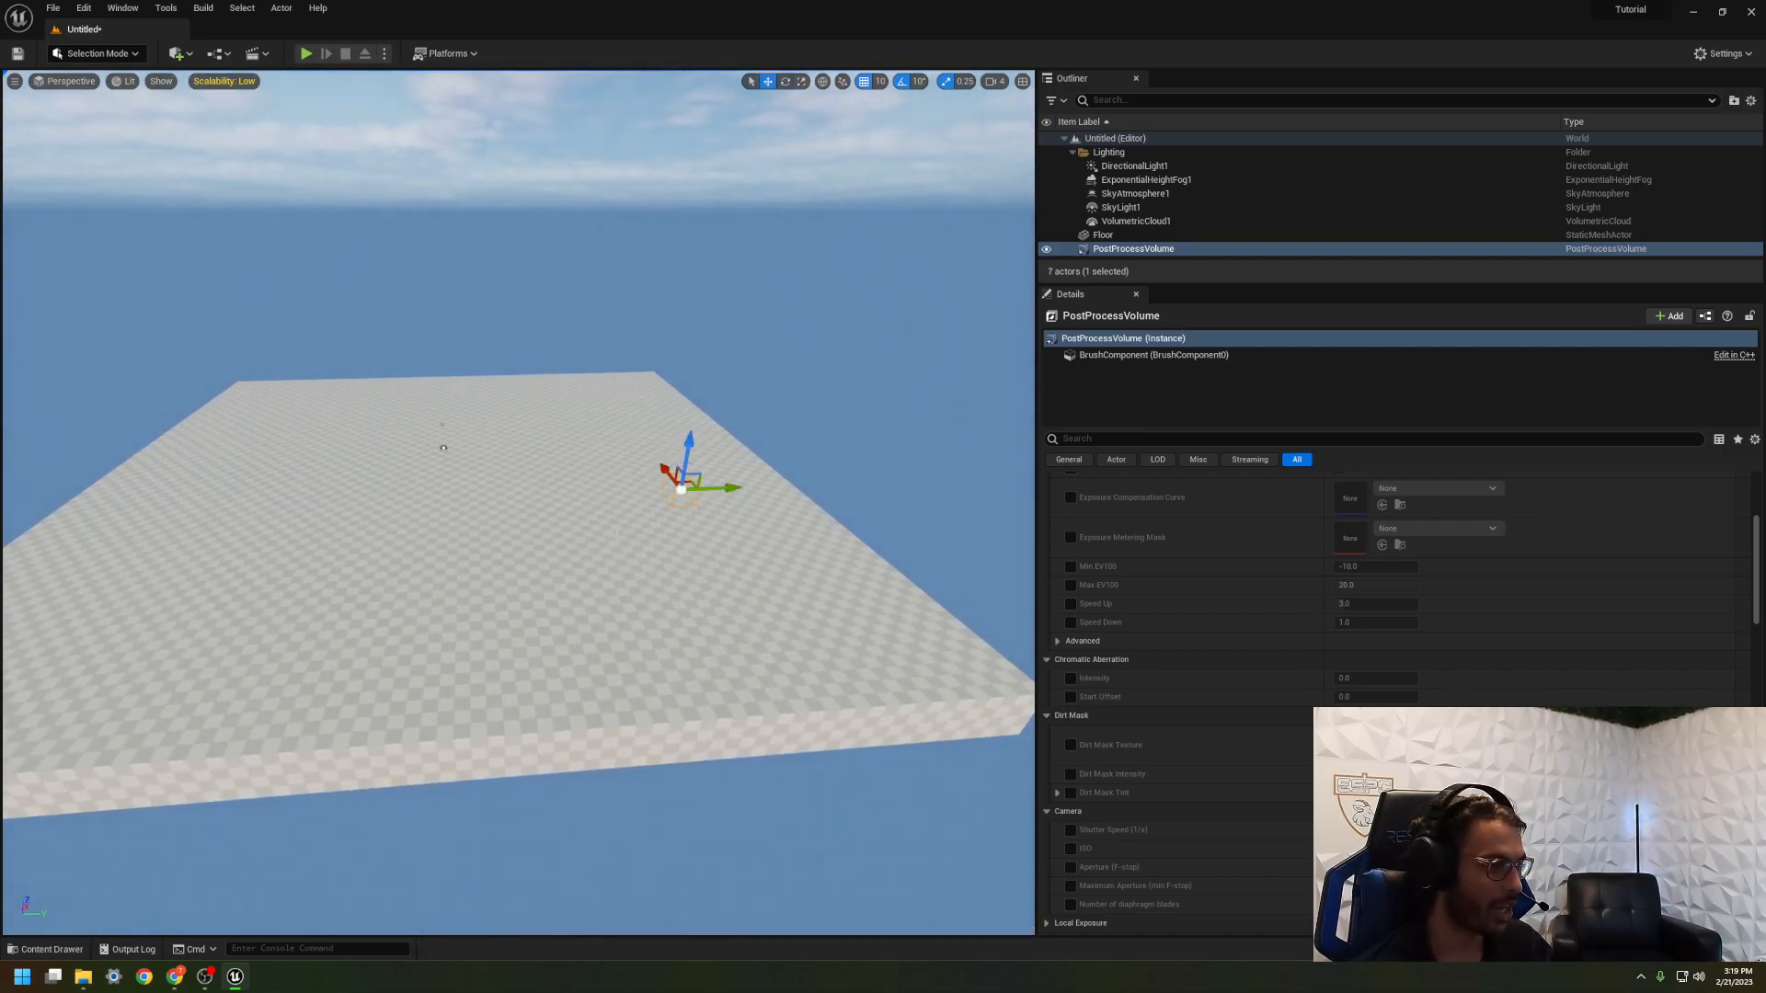
left_click(1120, 207)
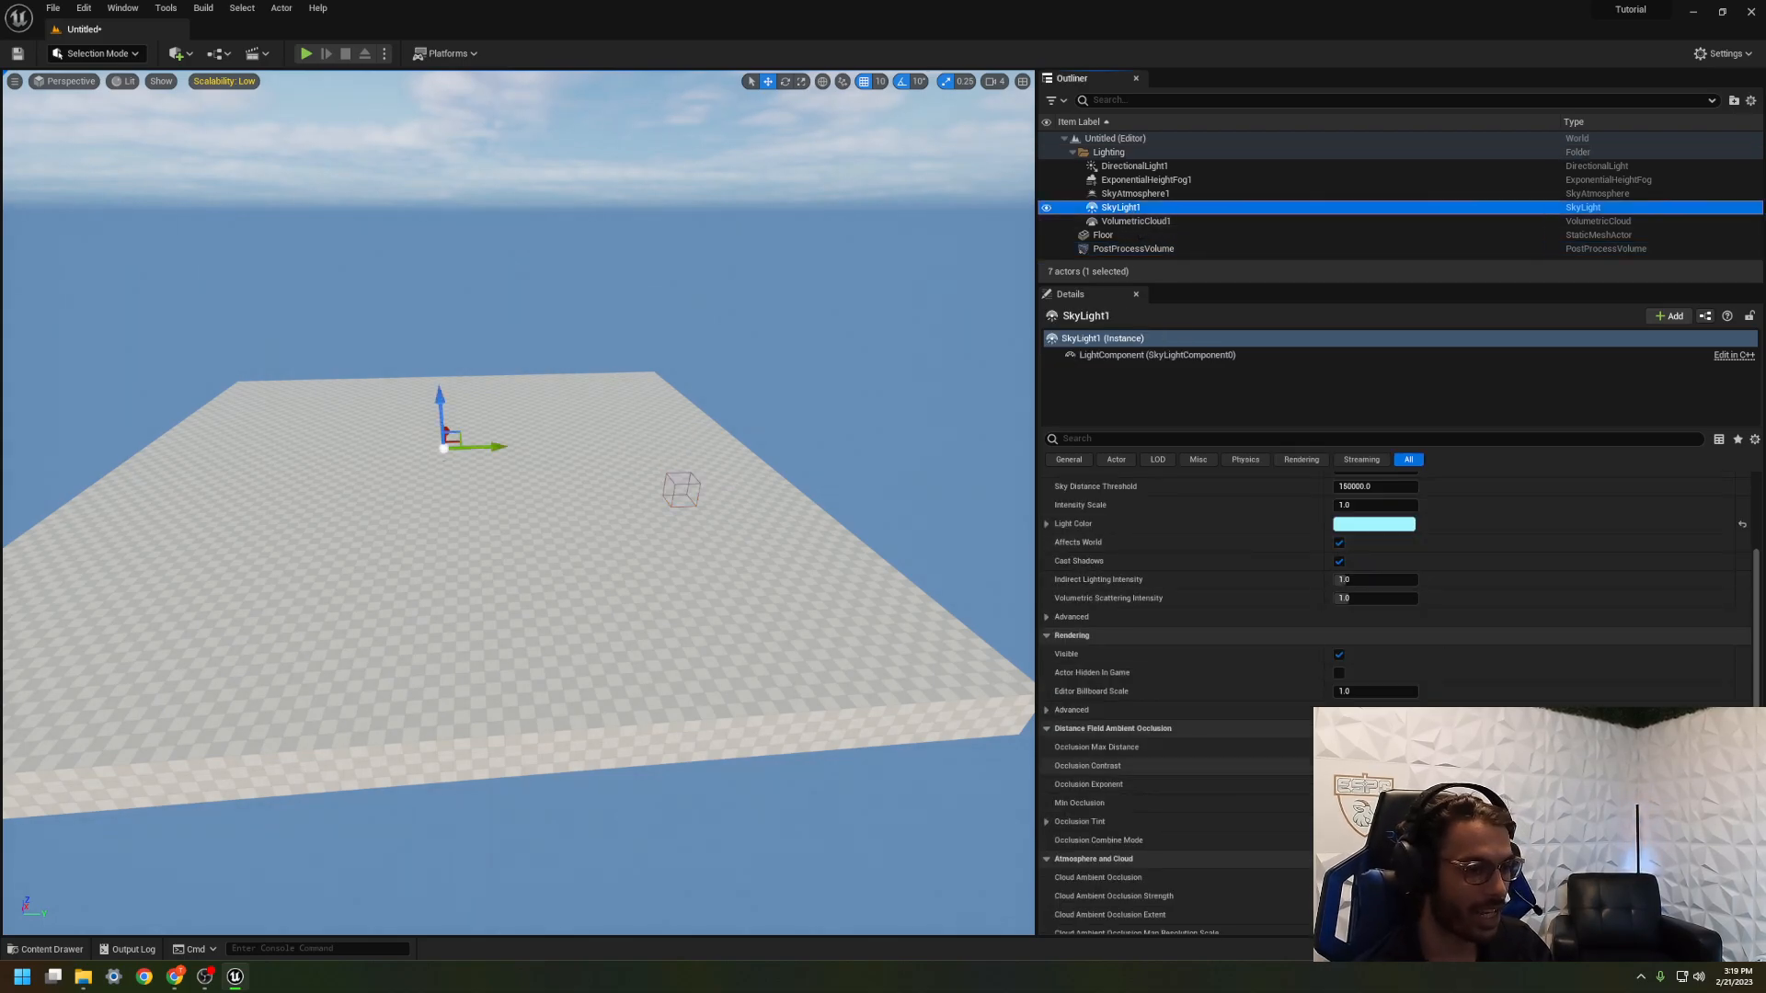
left_click(1127, 249)
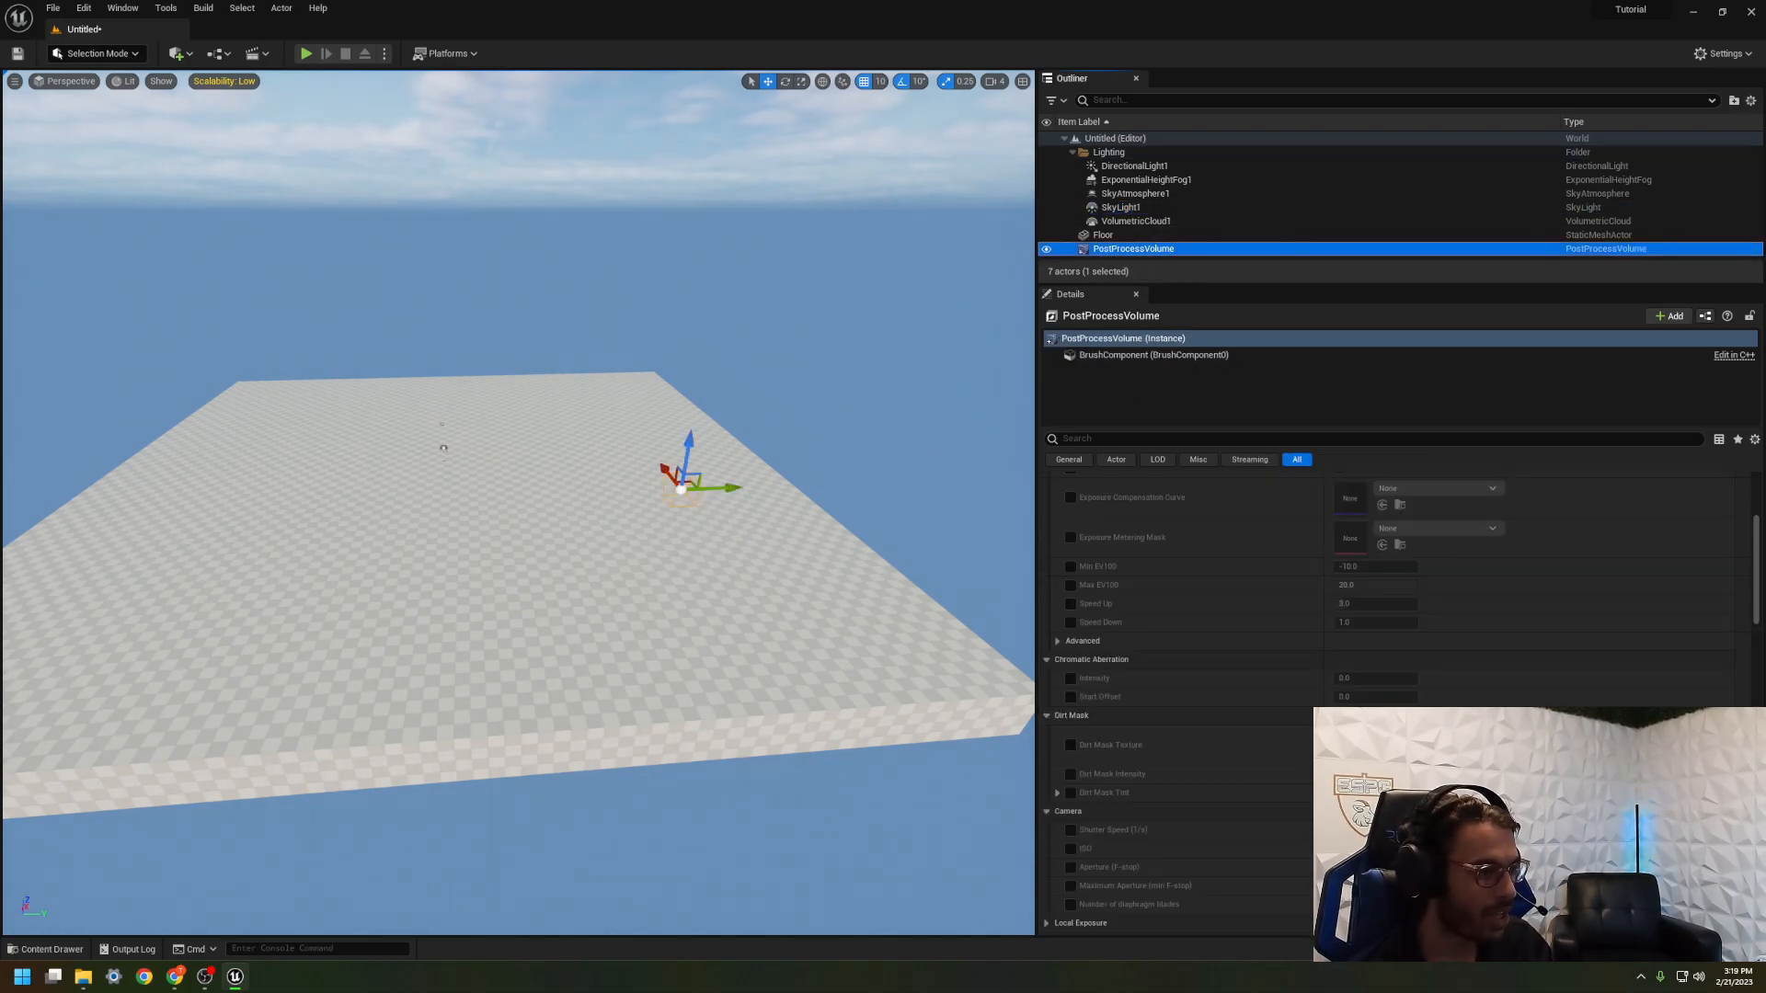
key("r")
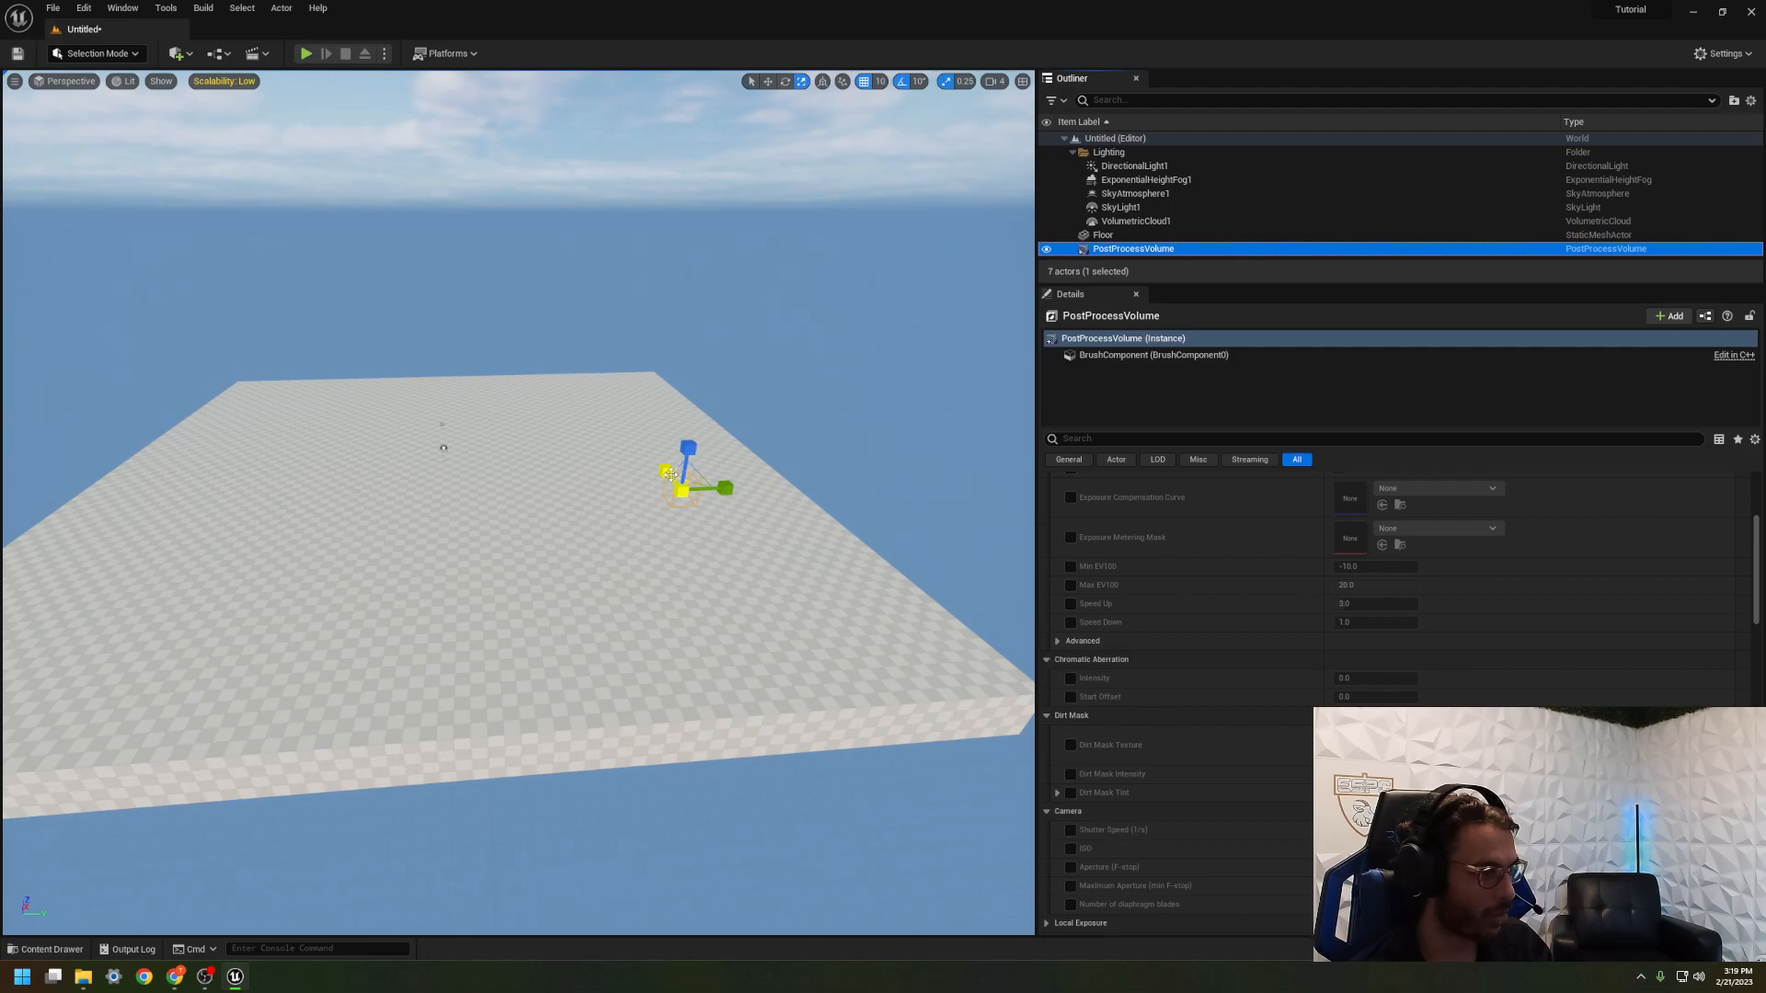
left_click_drag(671, 475, 651, 457)
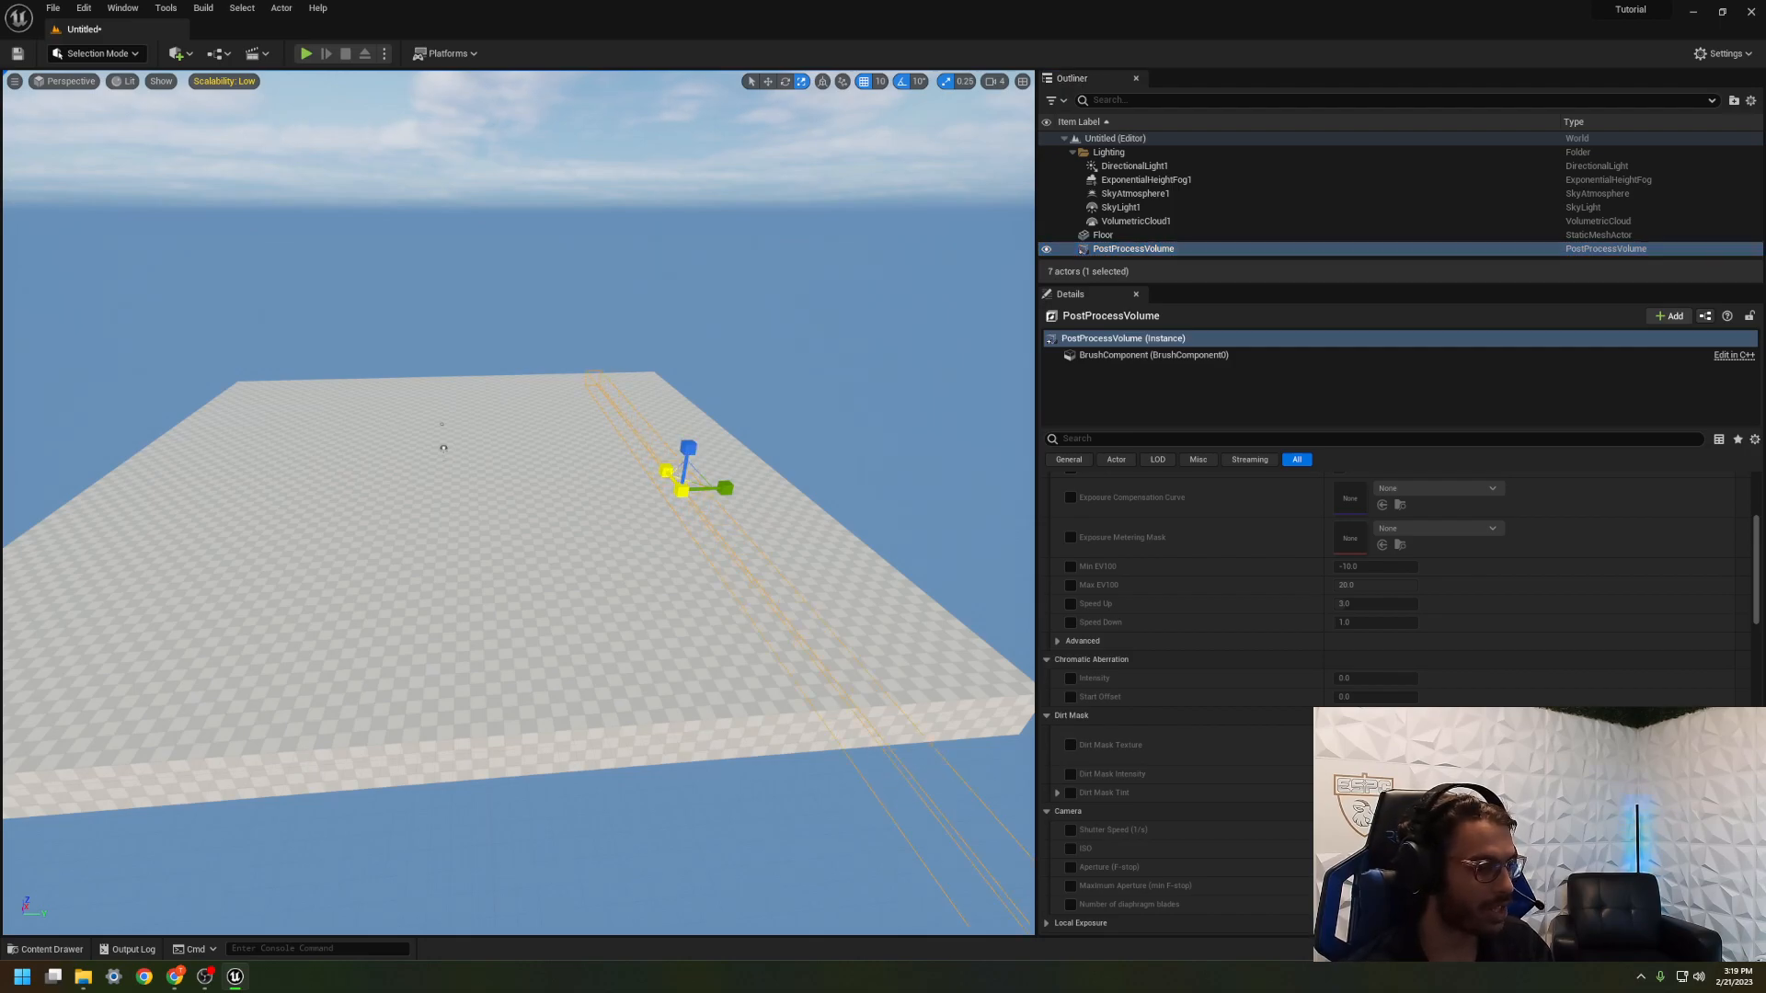
scroll(1271, 730, "down", 10)
scroll(1196, 837, "down", 5)
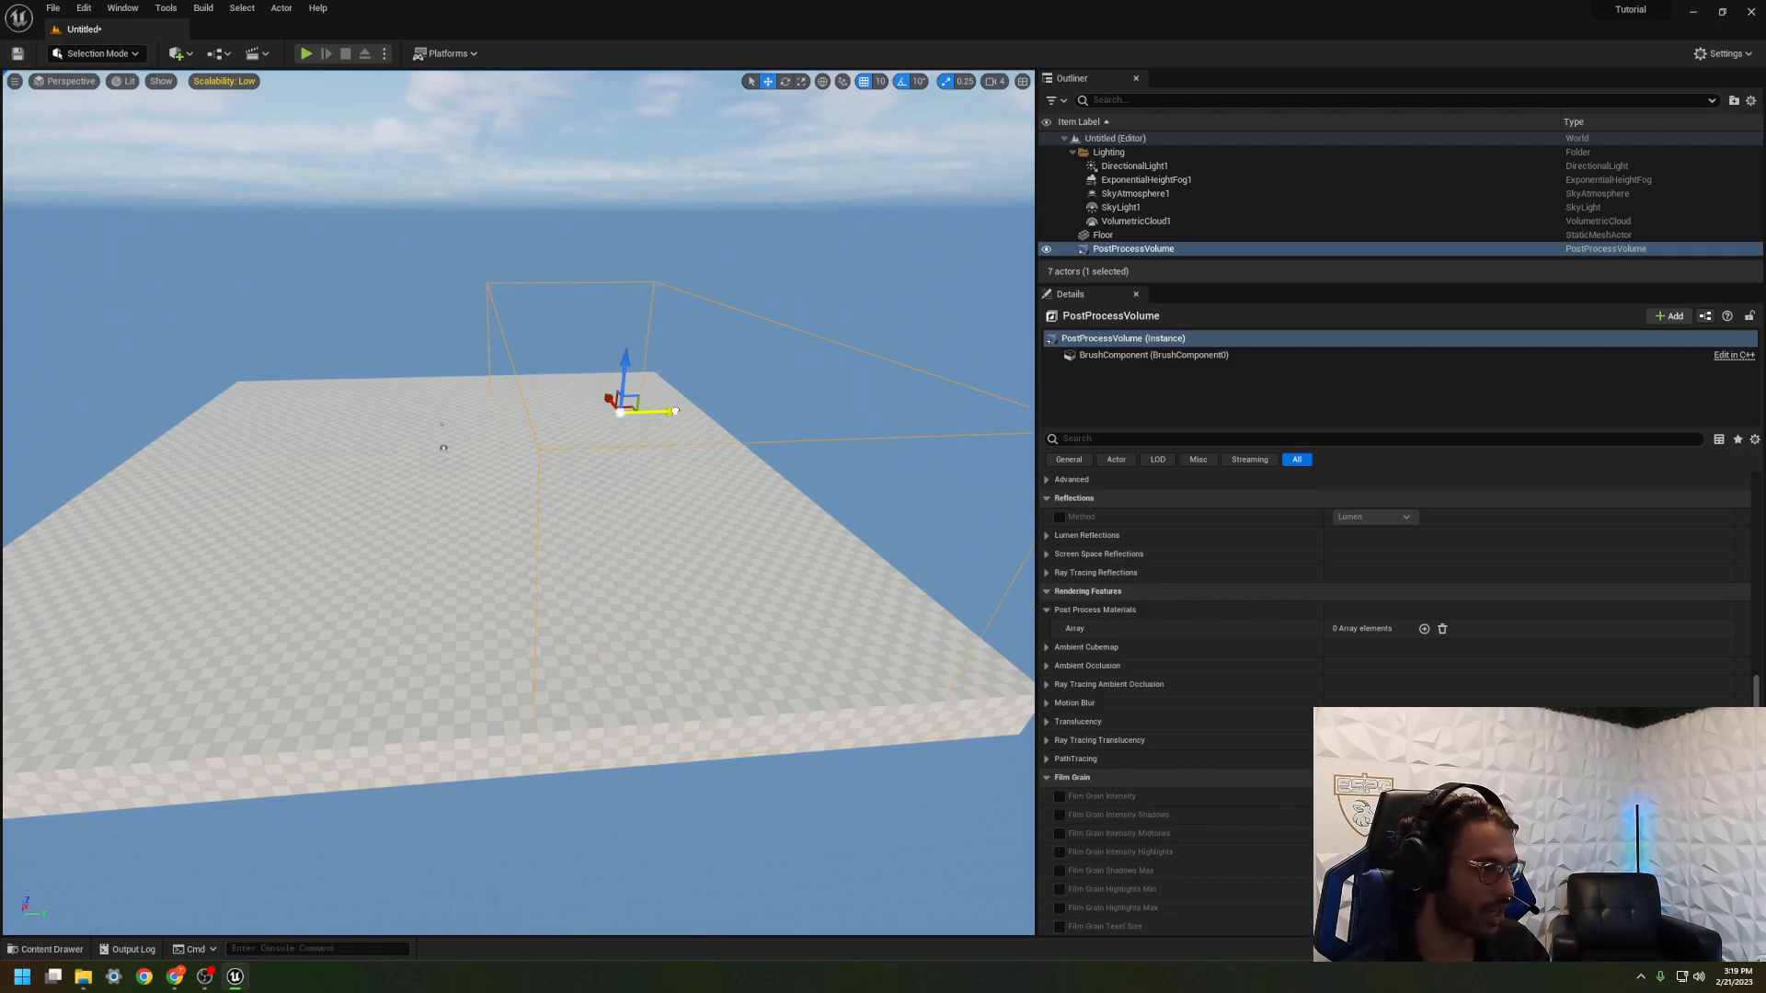
Step: Duplicate the post process volume, place the copy beside it over the floor's other side, and reselect the original
left_click_drag(675, 411, 422, 433, "alt")
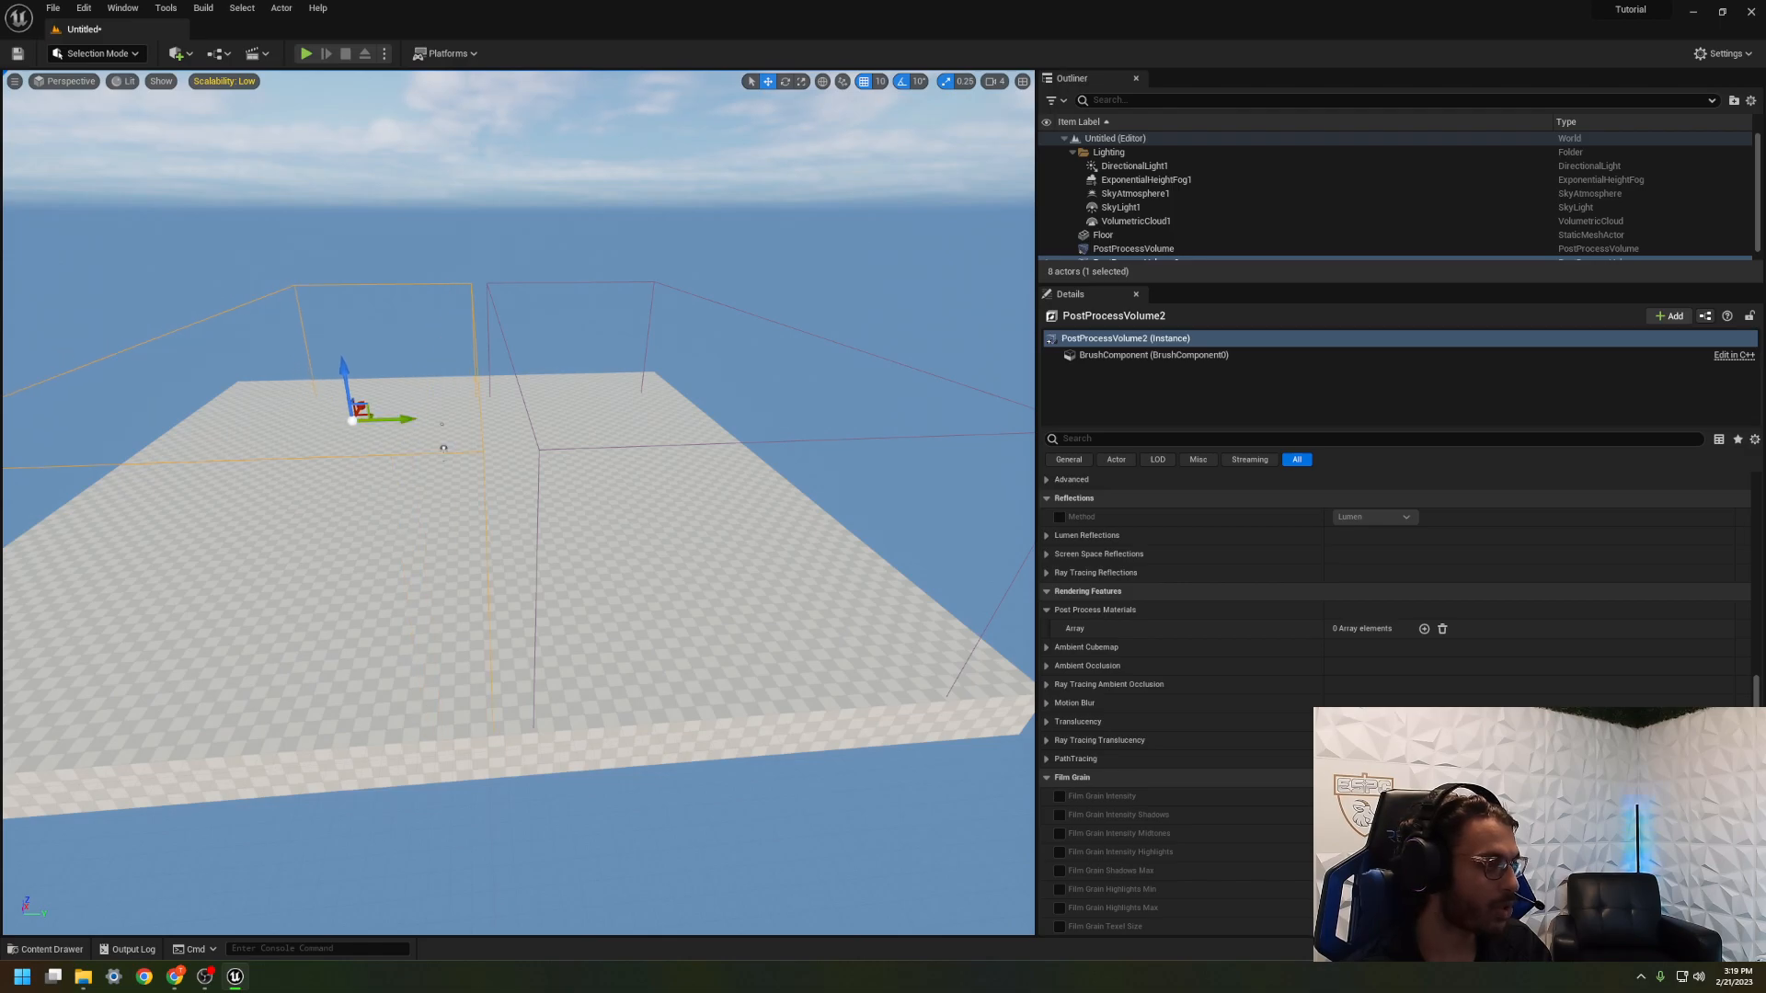
left_click(443, 448)
left_click(983, 391)
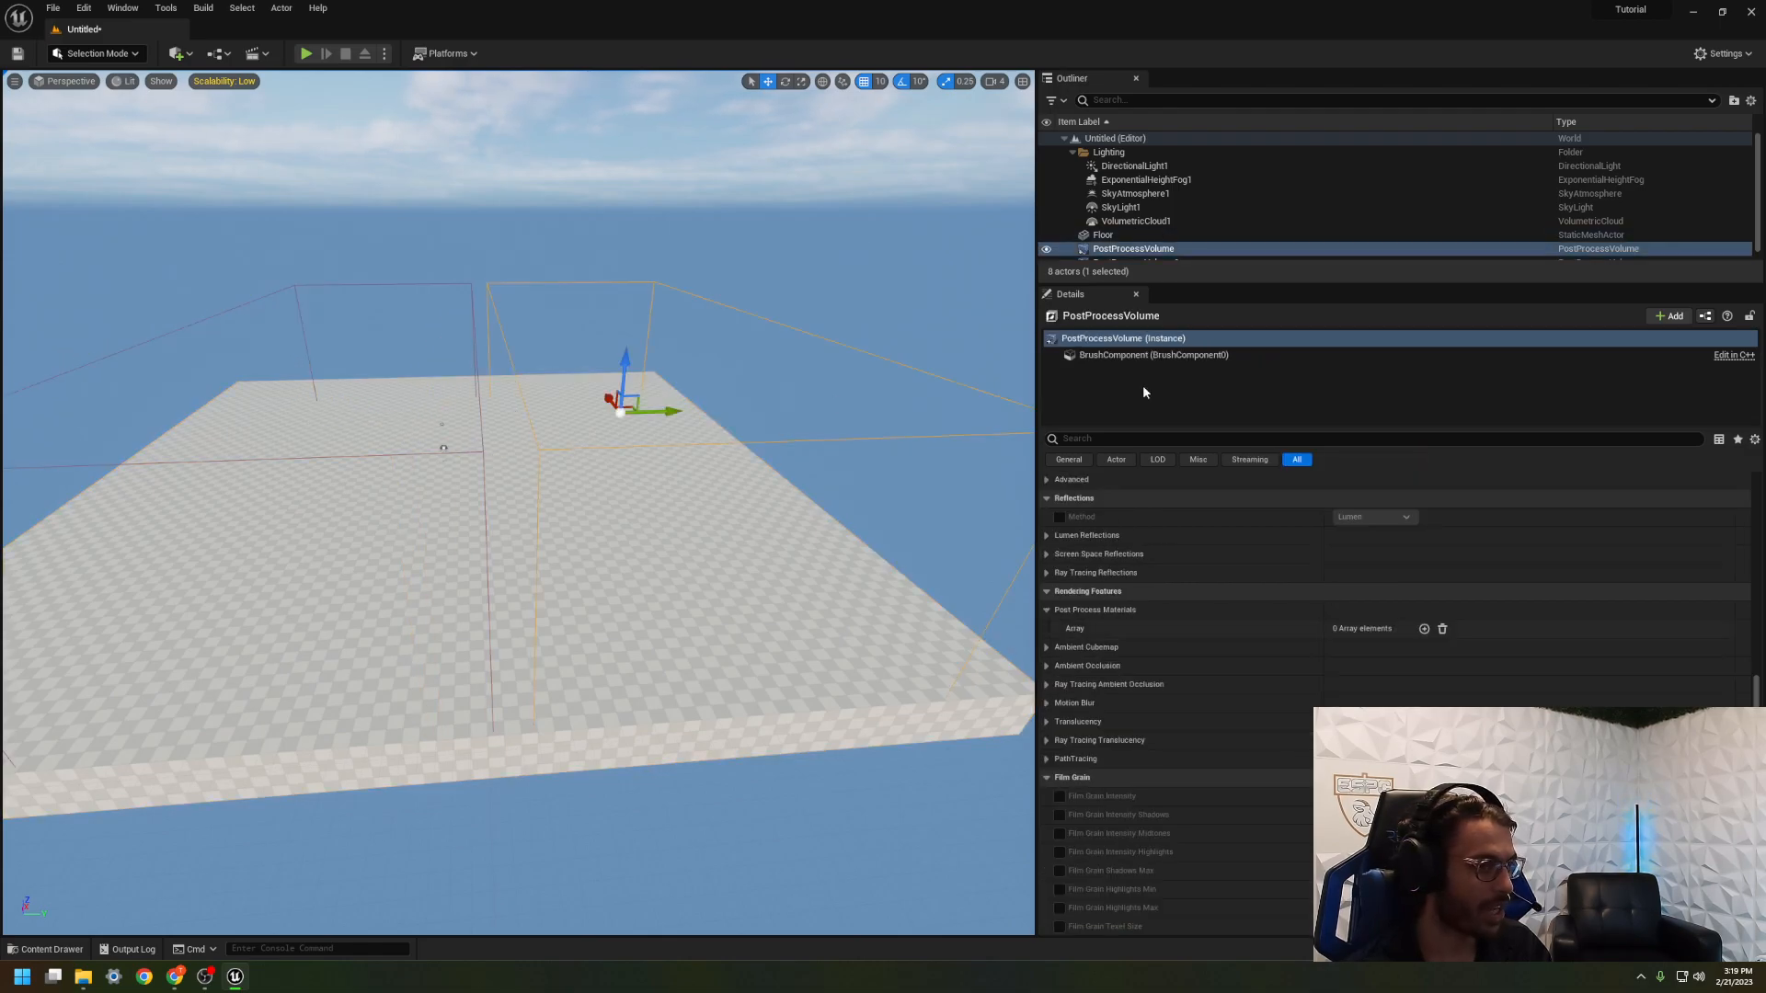
right_click_drag(930, 386, 984, 479)
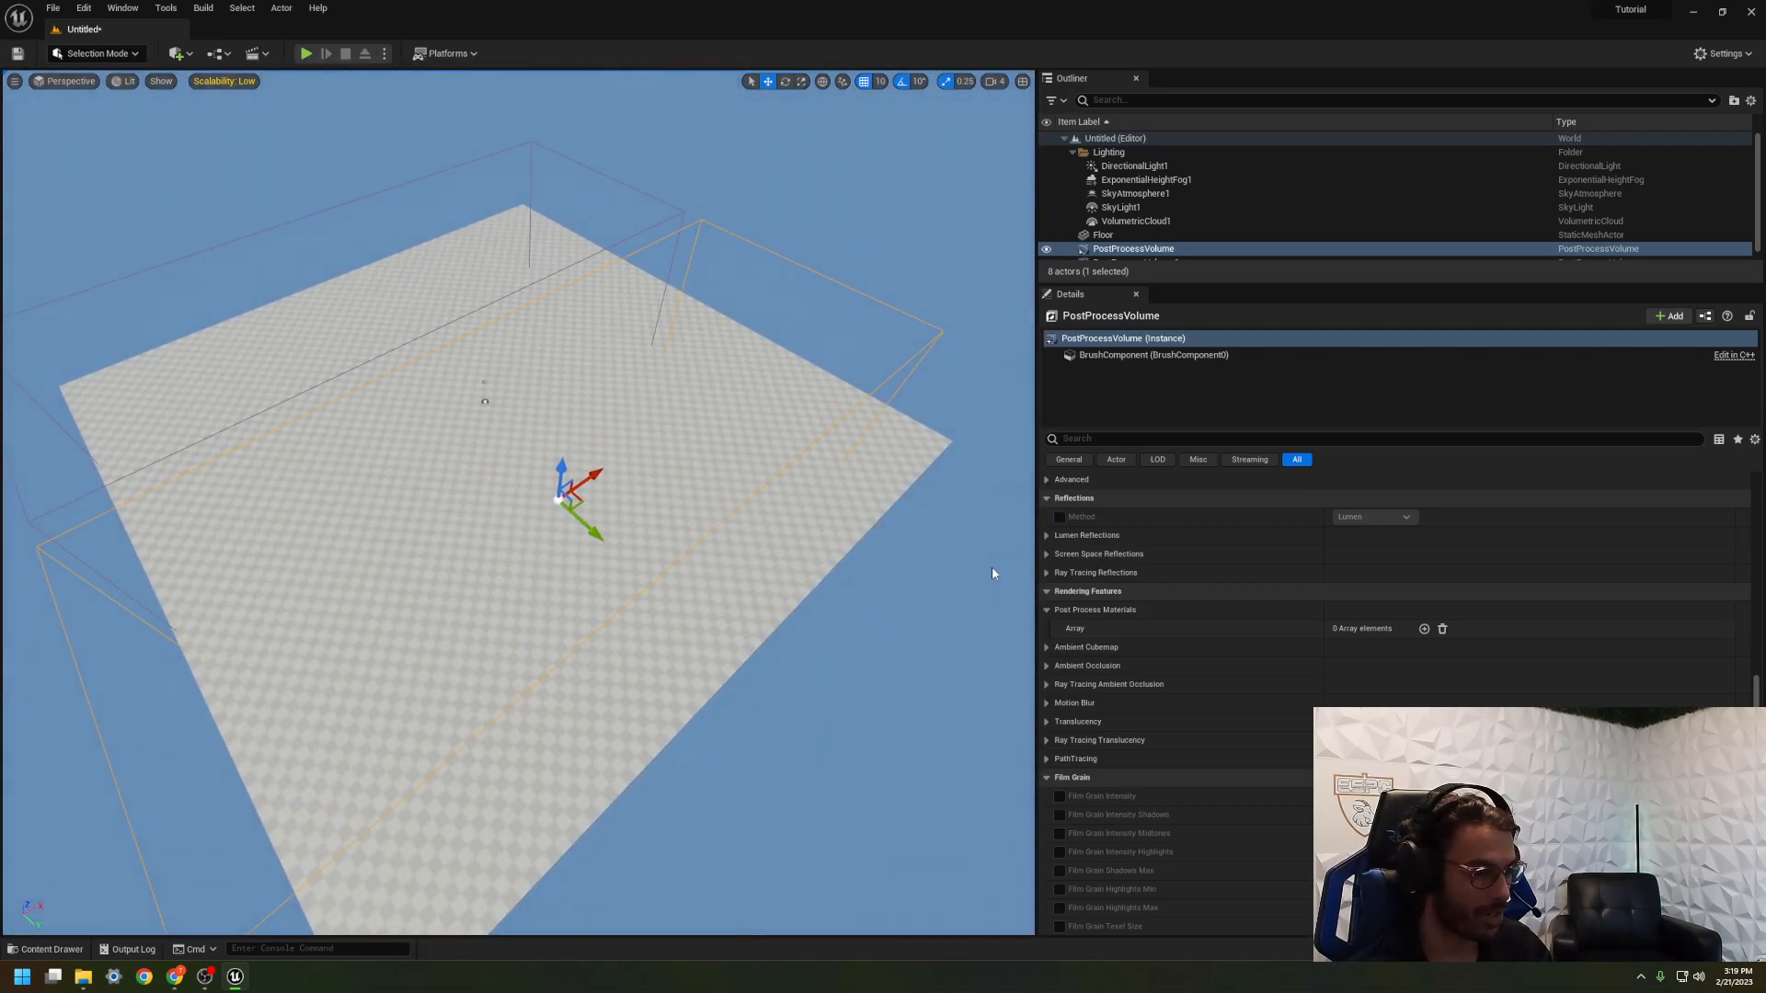
Step: Enable exposure compensation on the original post process volume, raise it to about 14.76, and enable the Speed Up and Speed Down overrides
scroll(1104, 658, "down", 4)
scroll(1205, 664, "down", 8)
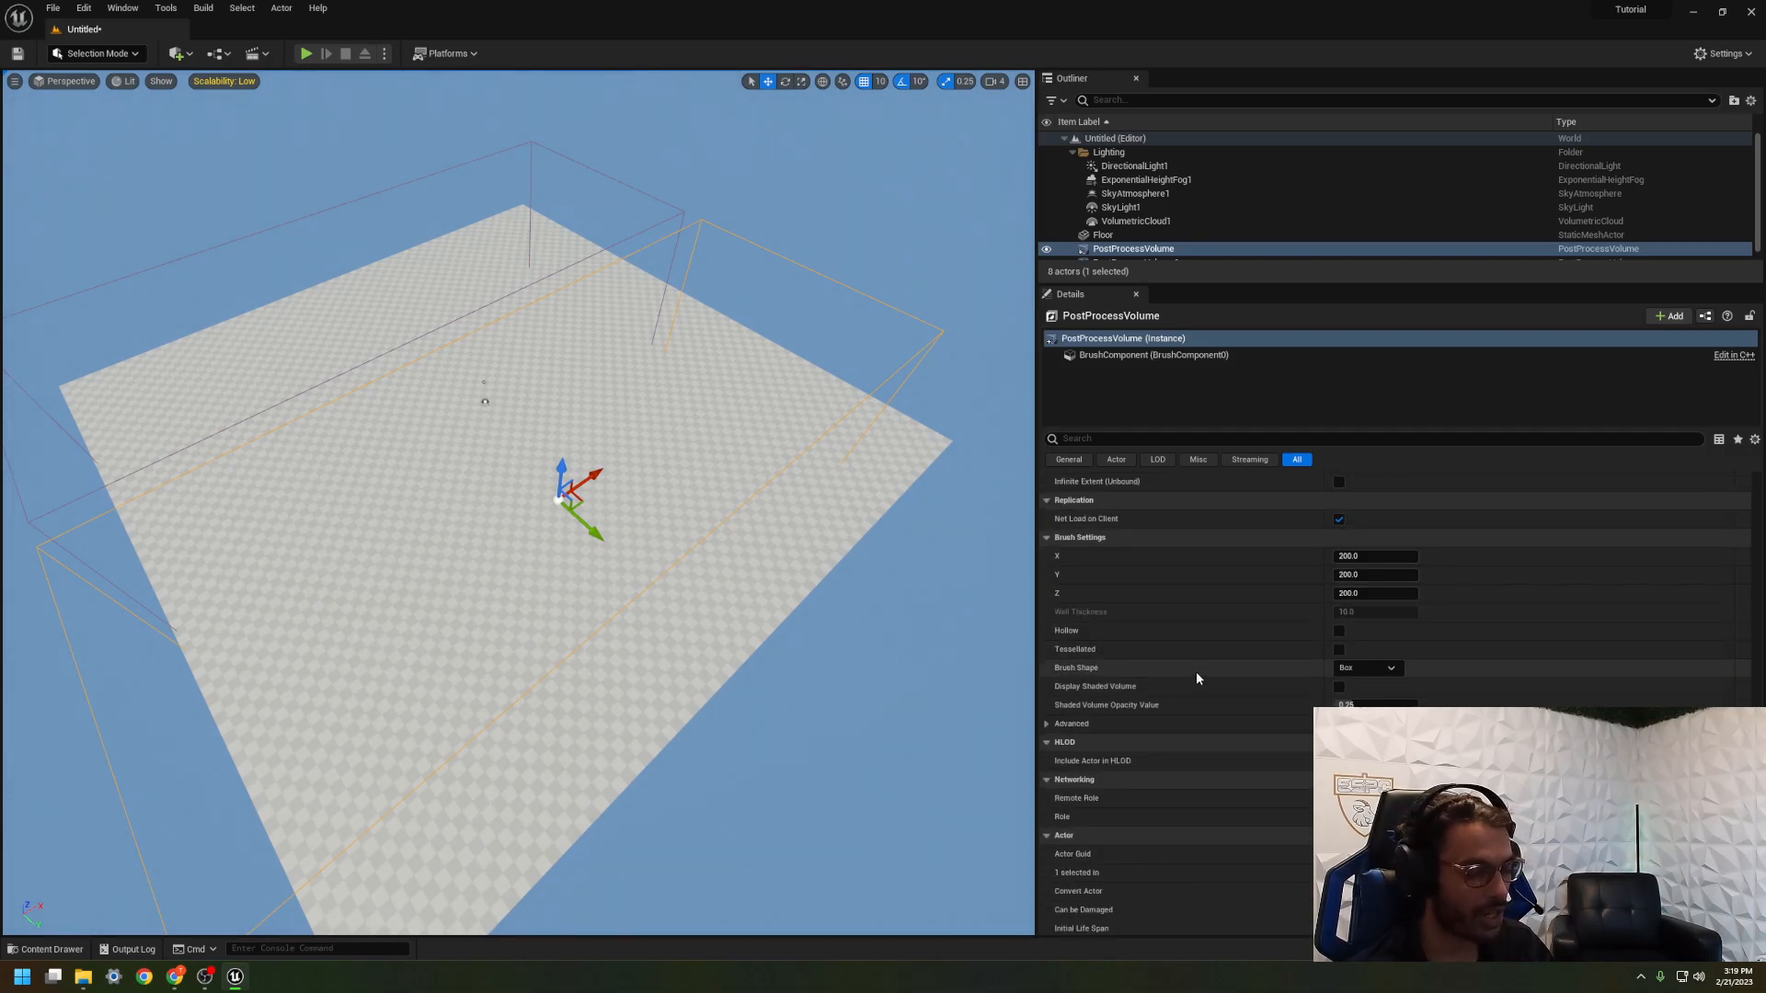
scroll(1194, 670, "up", 6)
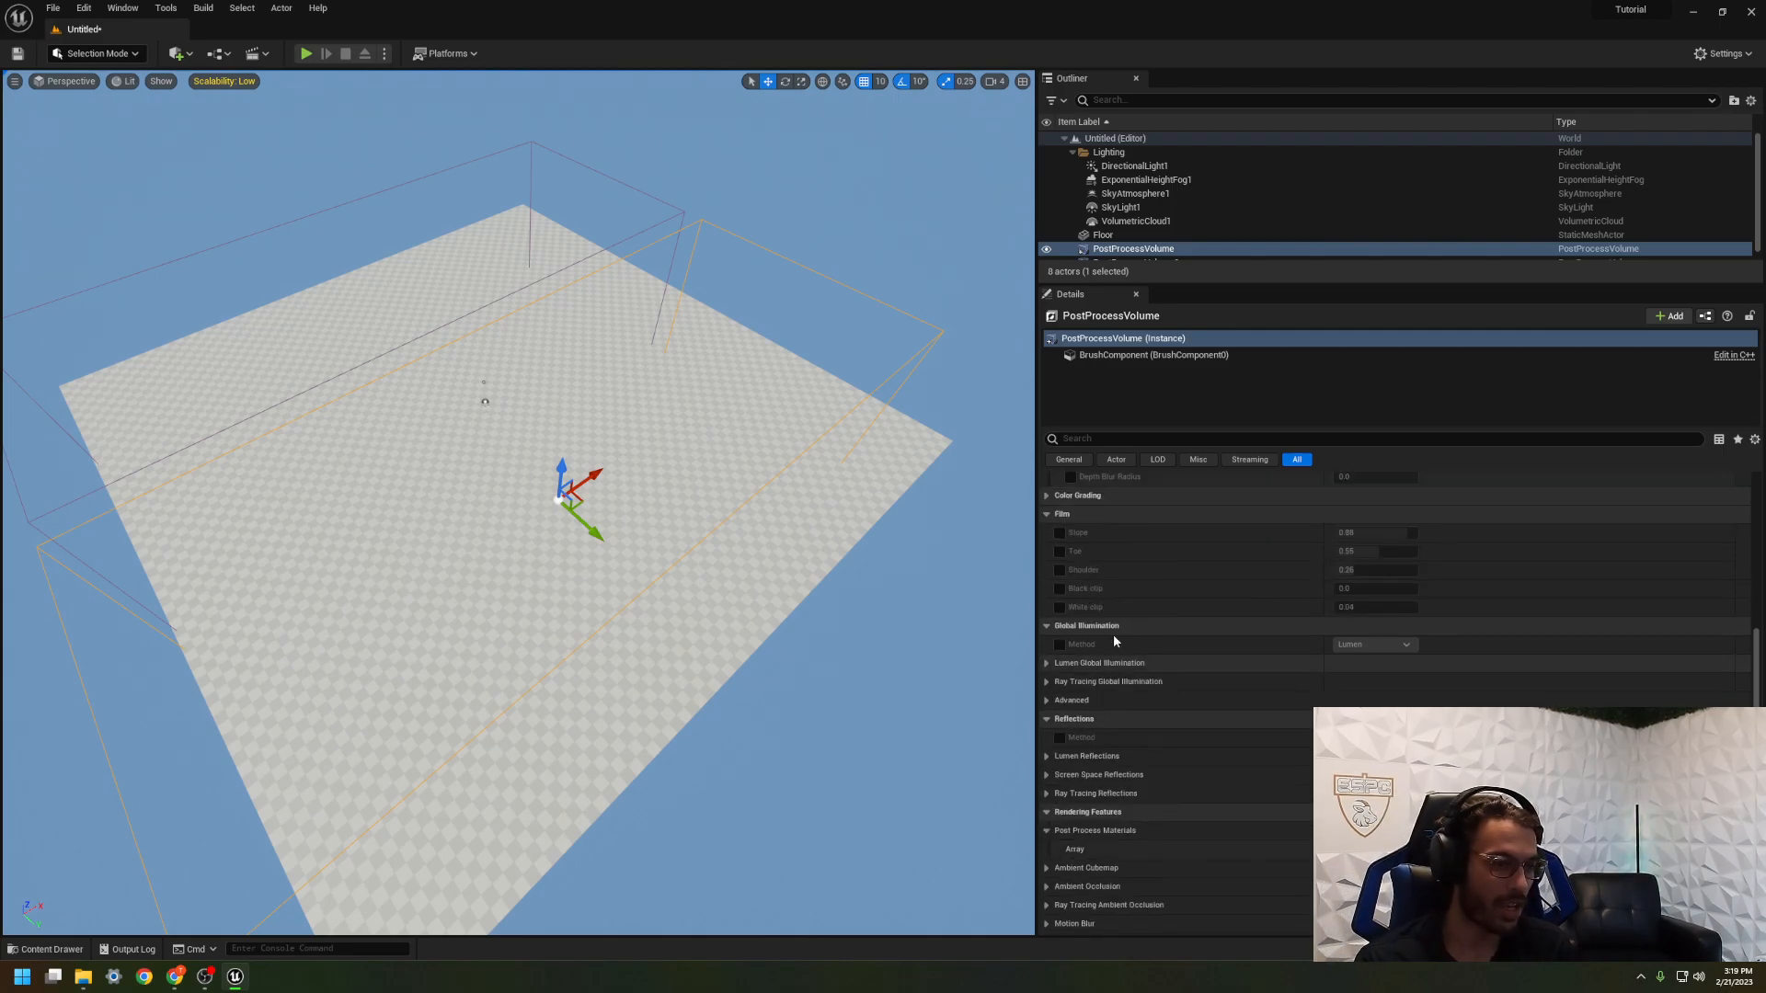
scroll(1126, 572, "up", 5)
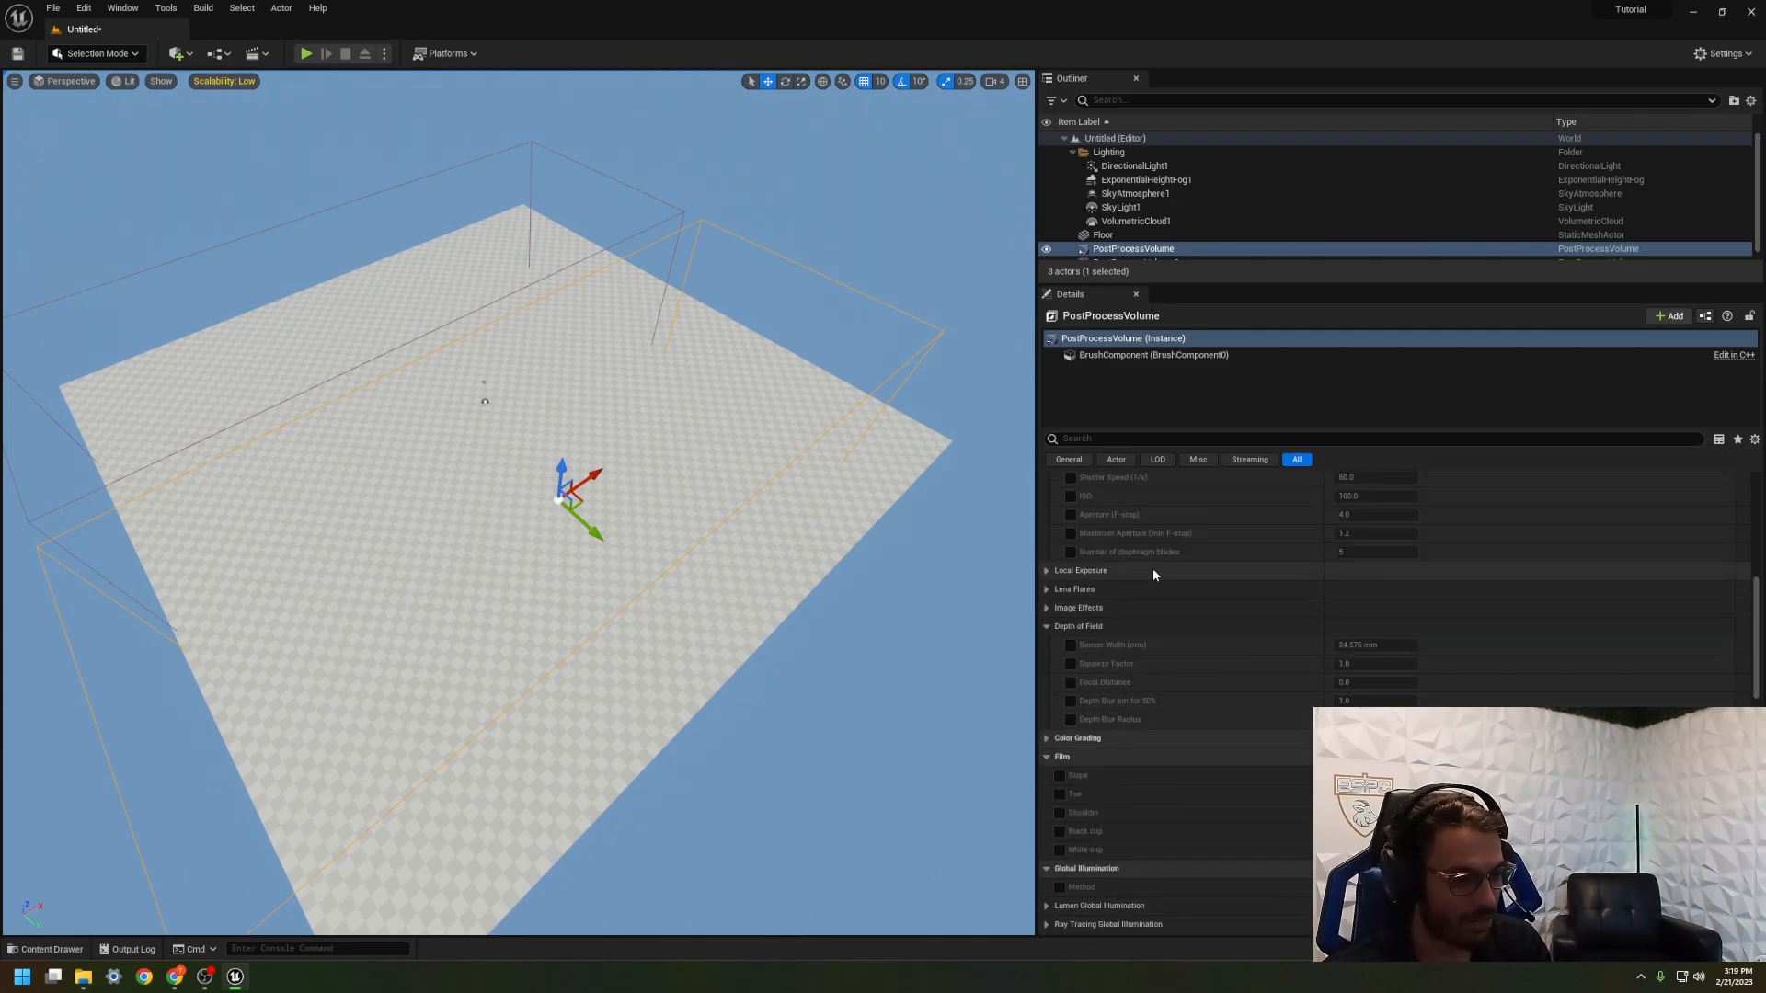
scroll(1093, 670, "up", 3)
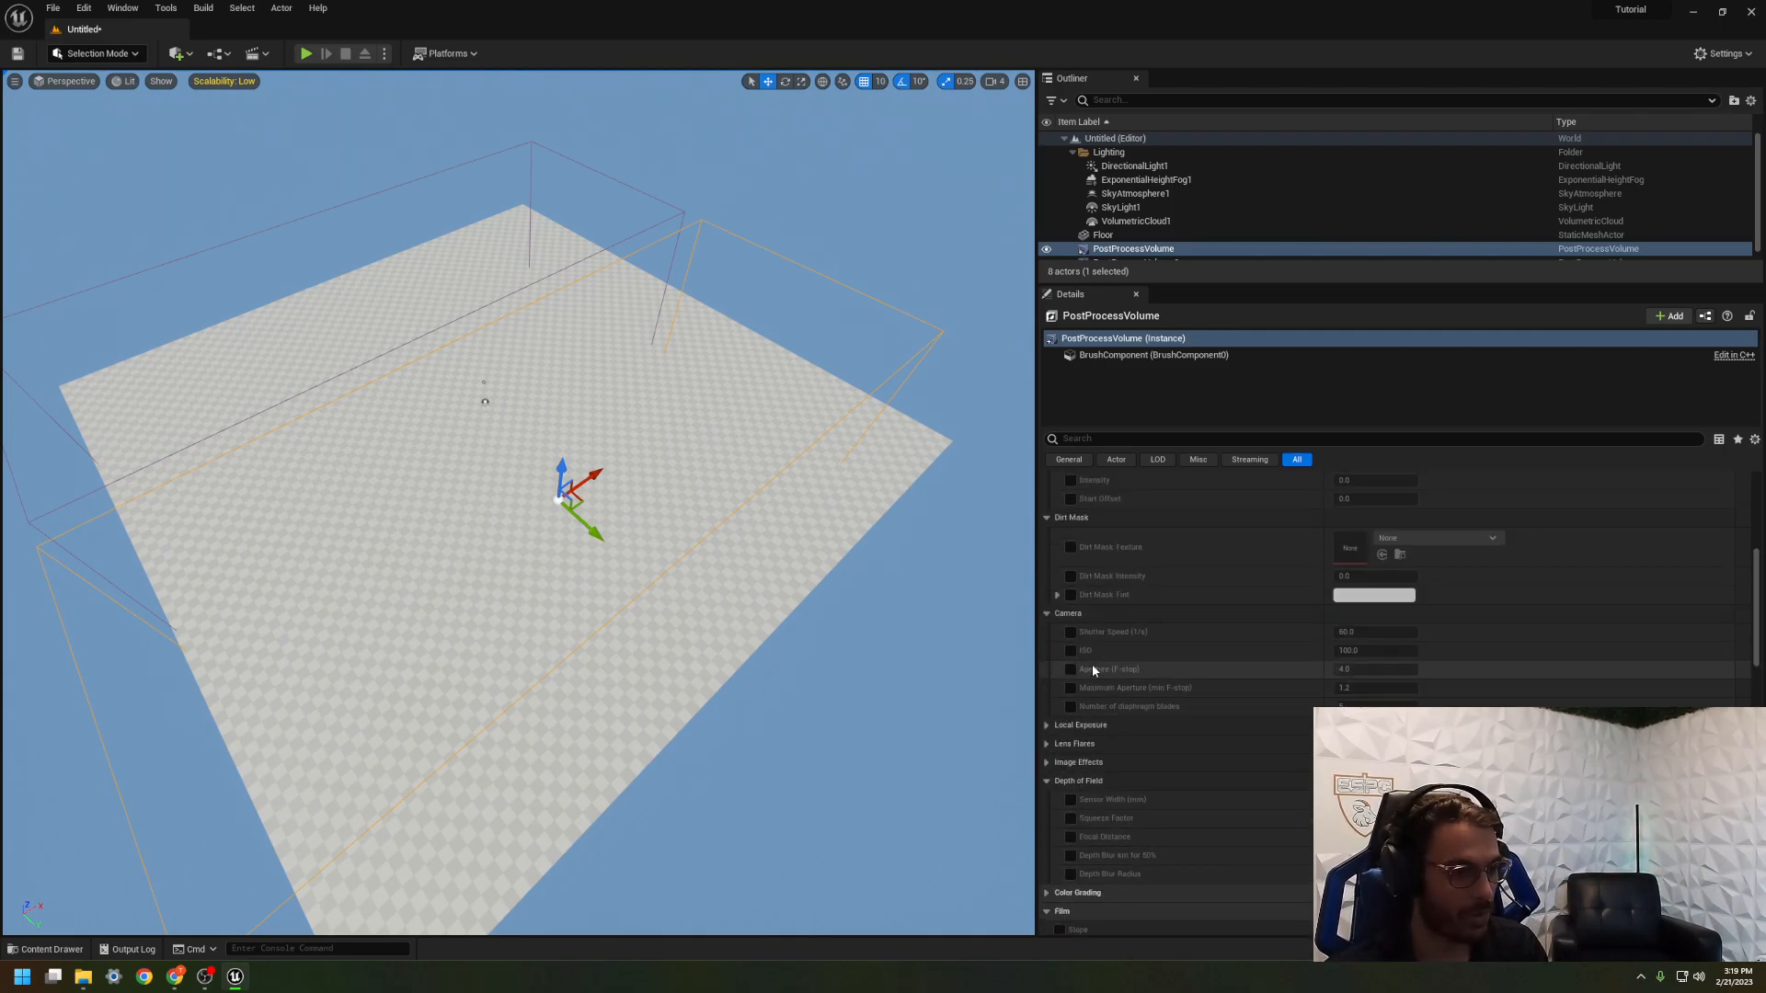
scroll(1093, 670, "up", 5)
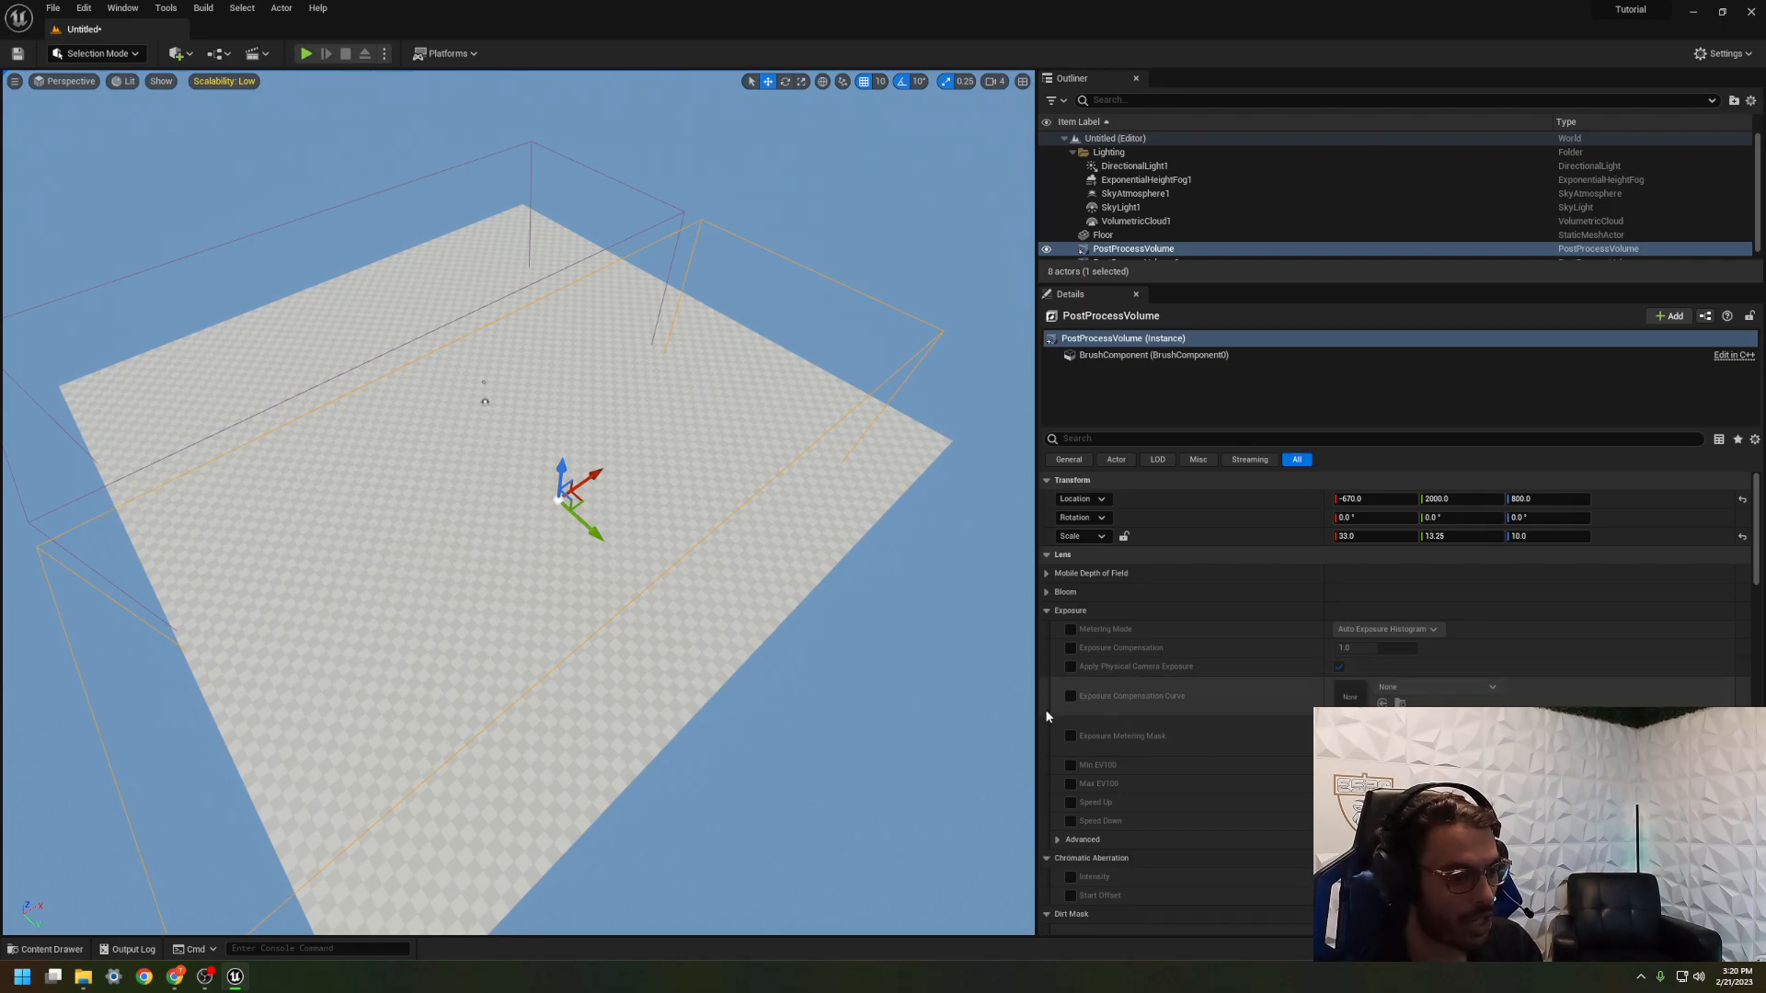
left_click(1069, 648)
left_click(1341, 666)
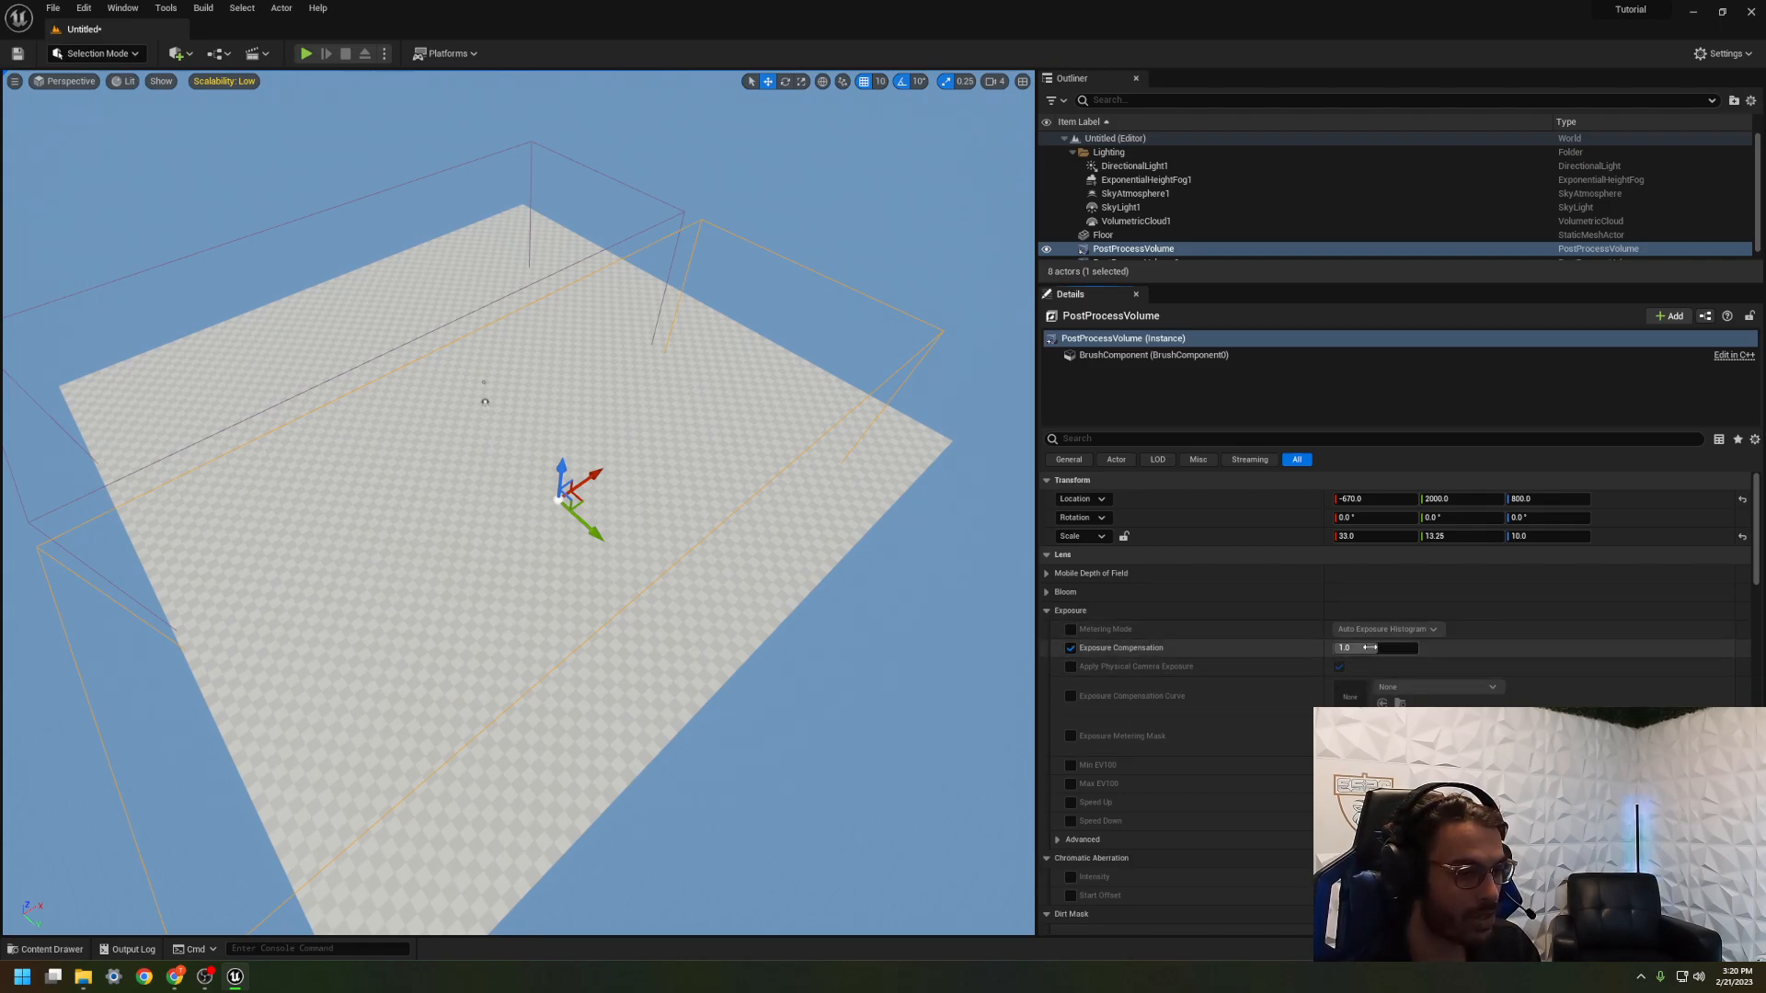
left_click_drag(1417, 648, 1413, 647)
Step: Fly into the post process volume and back out to compare the exposure inside and outside it
right_click_drag(781, 654, 887, 691)
key("w")
key("w")
key("w")
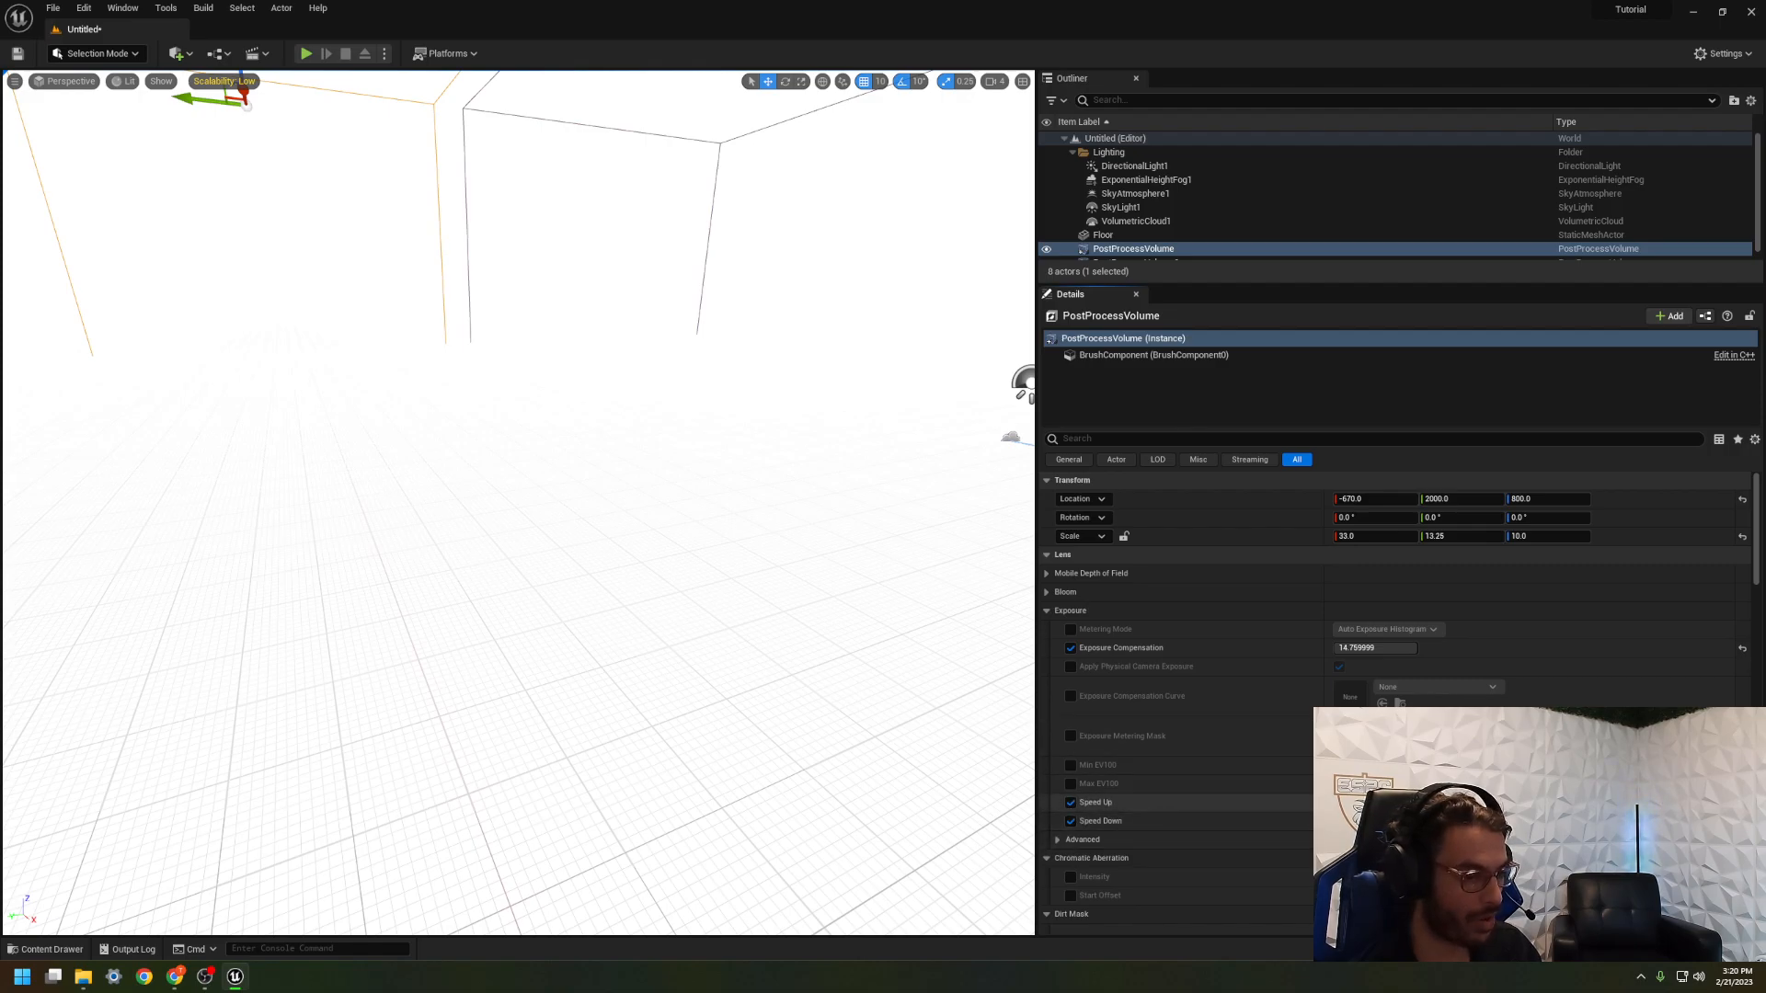
right_click_drag(957, 699, 763, 386)
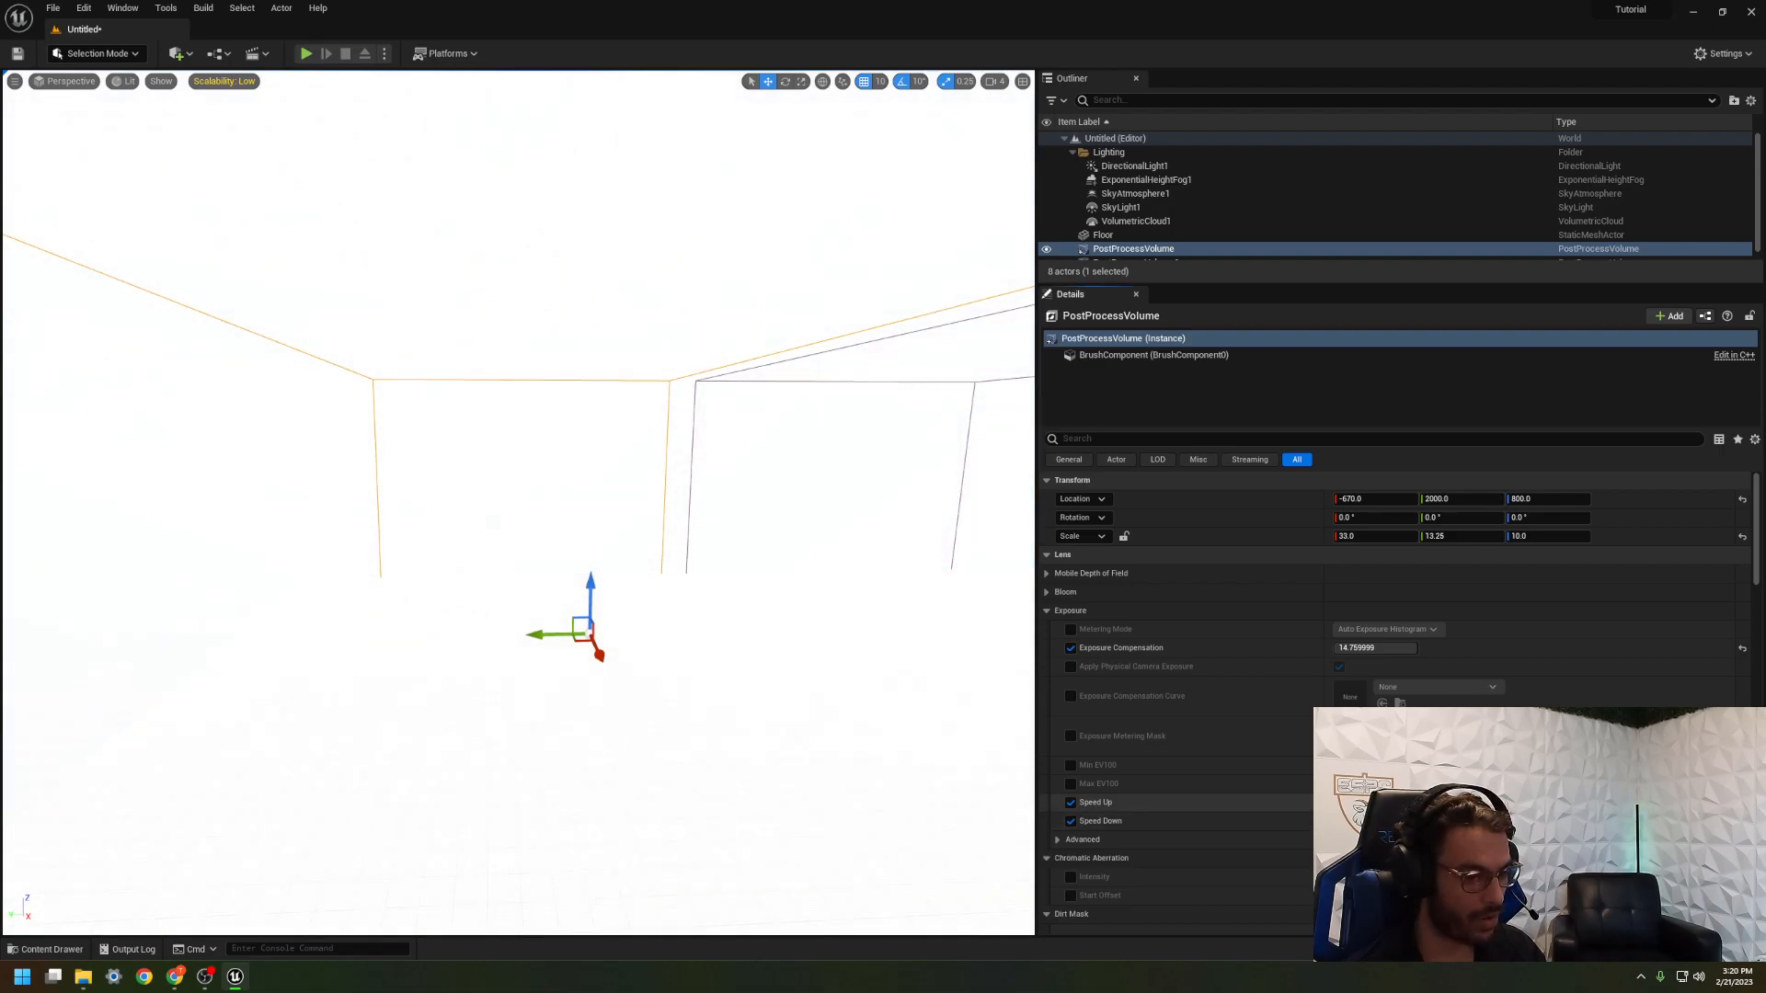
right_click_drag(782, 552, 818, 523)
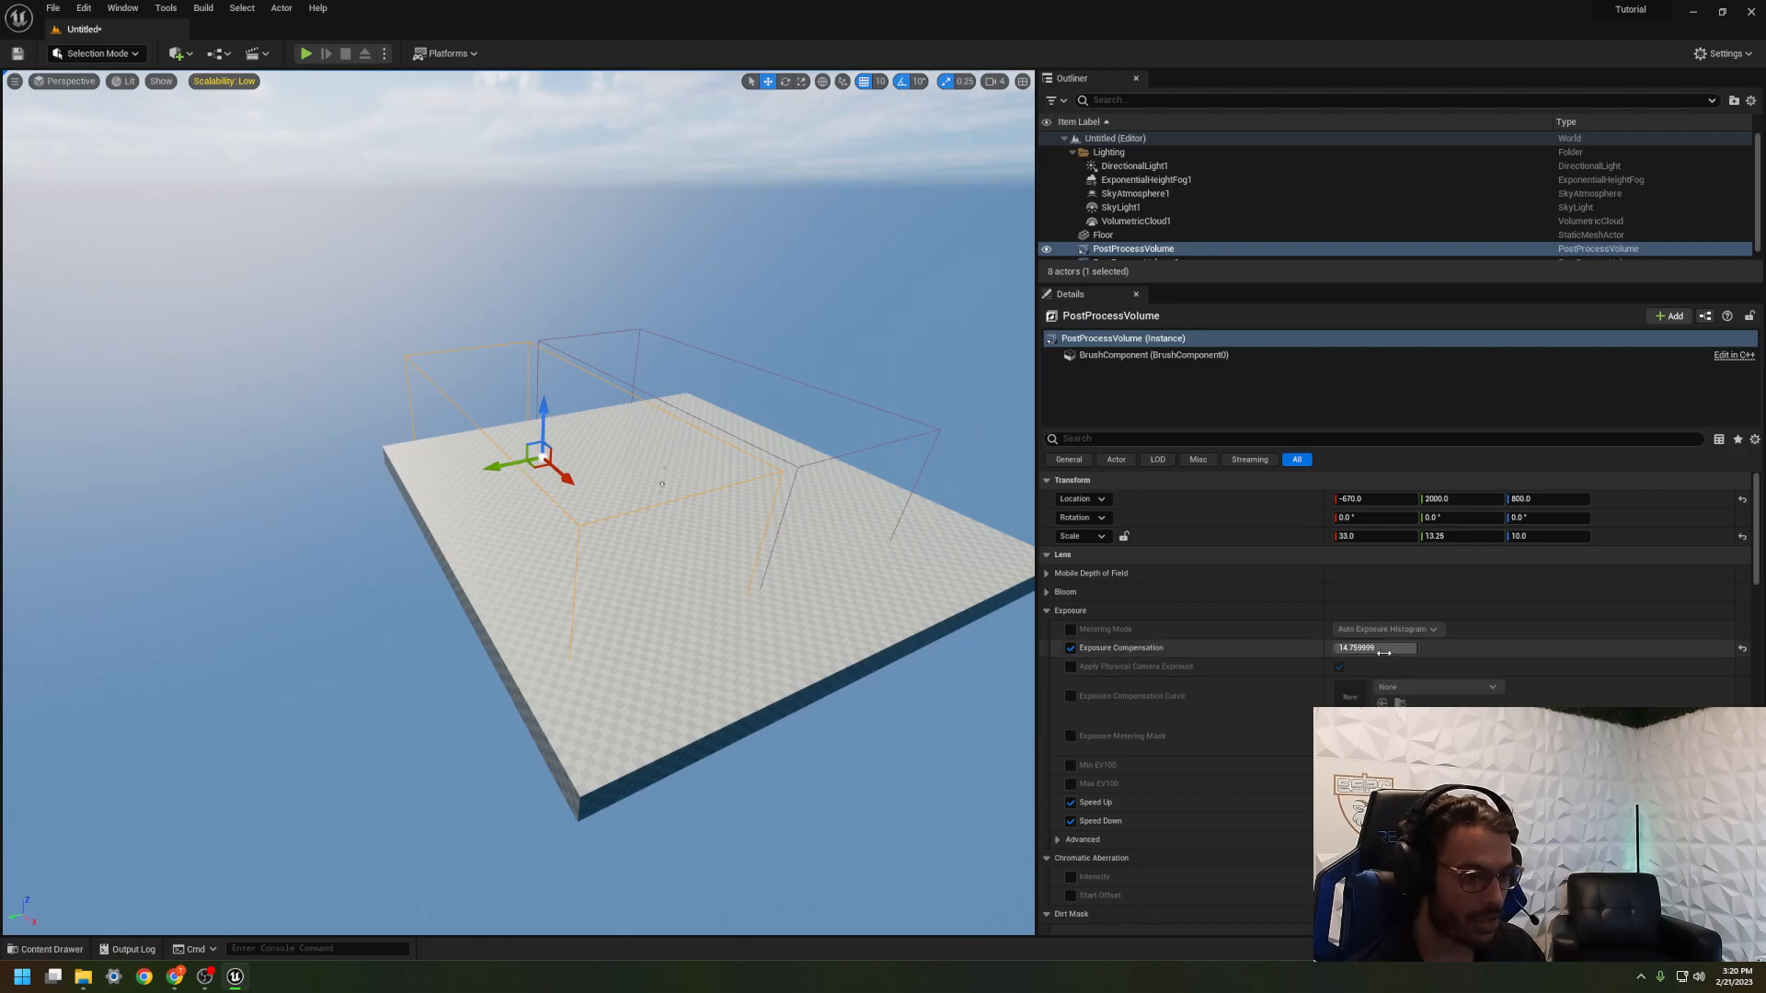
Step: Lower the volume's exposure compensation to -1.08 and check the lighting from inside the box
left_click_drag(1375, 648, 1357, 647)
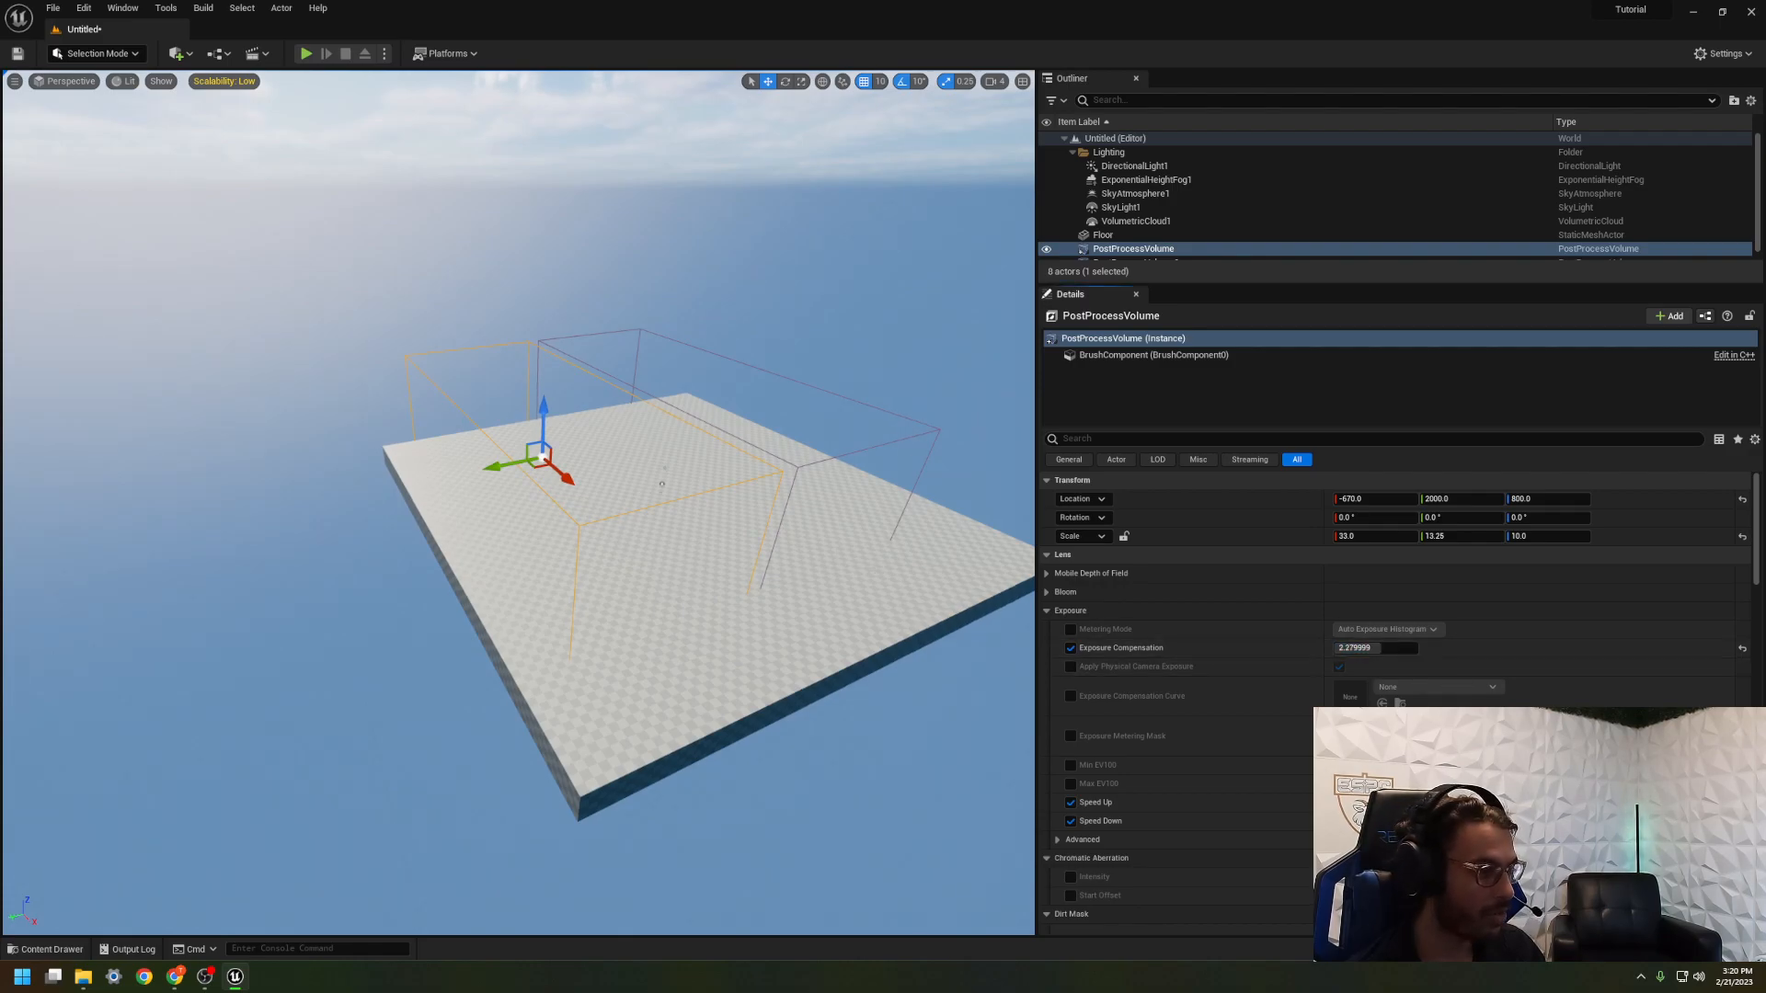
right_click_drag(938, 741, 938, 699)
key("w")
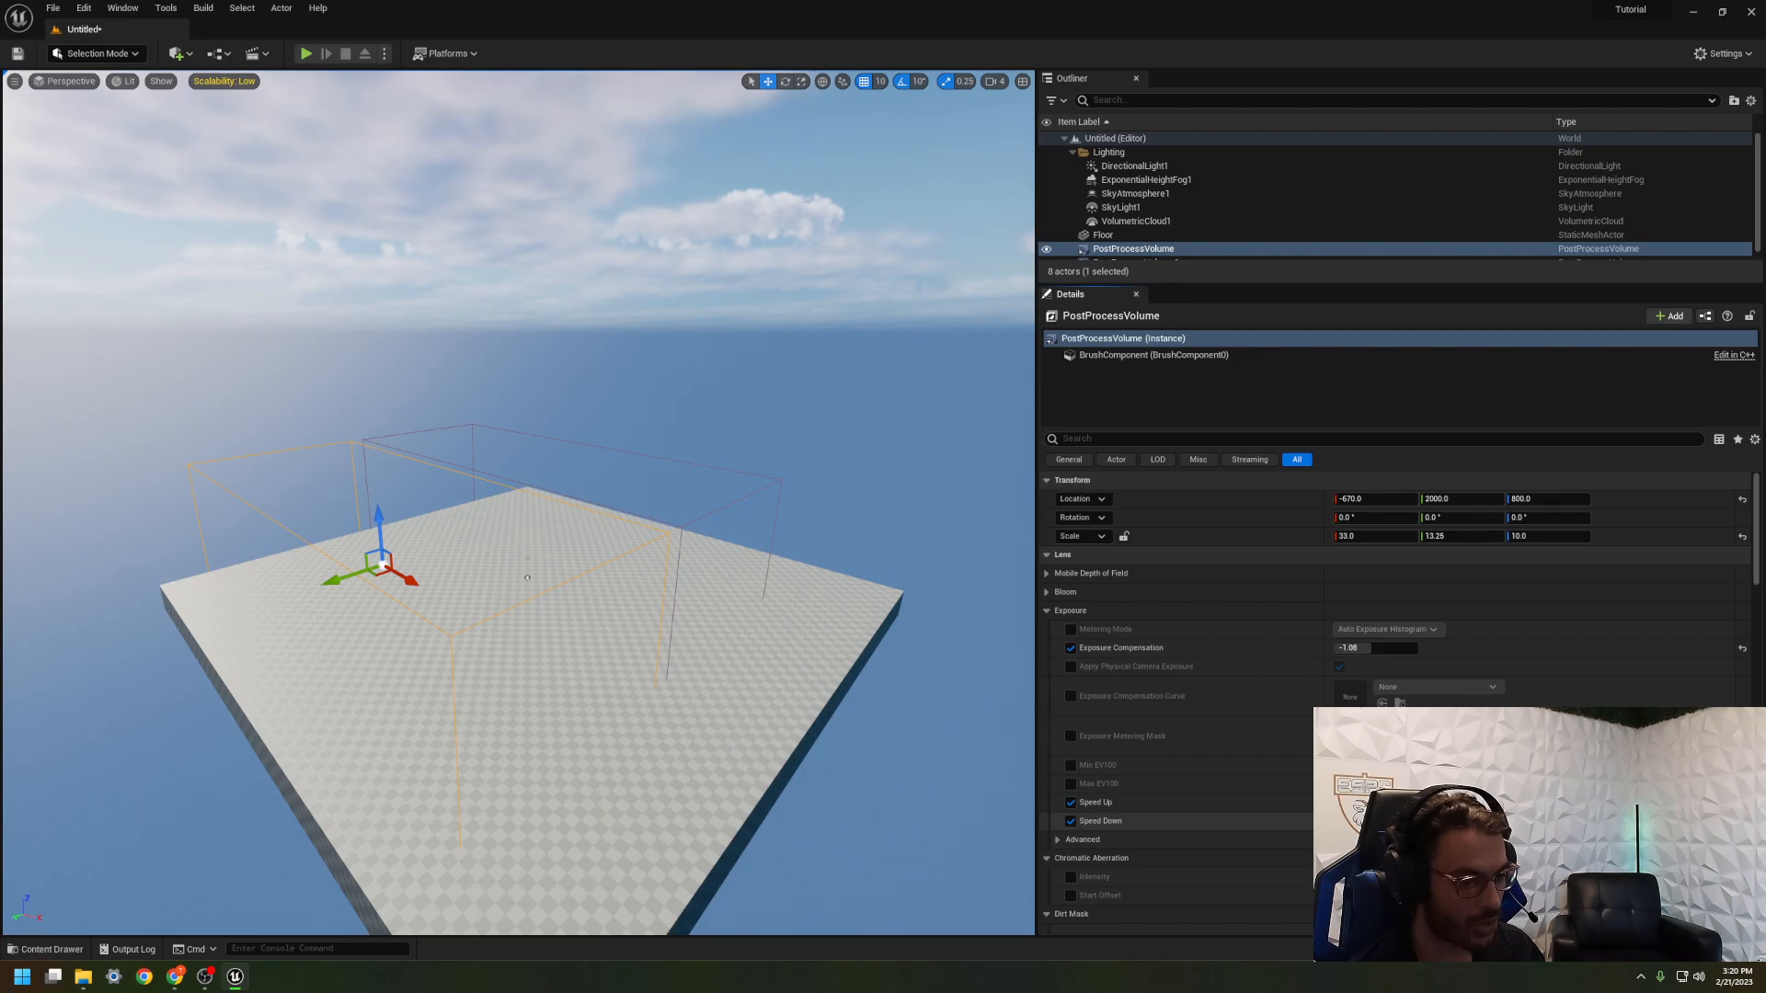
key("w")
right_click_drag(900, 798, 708, 755)
key("w")
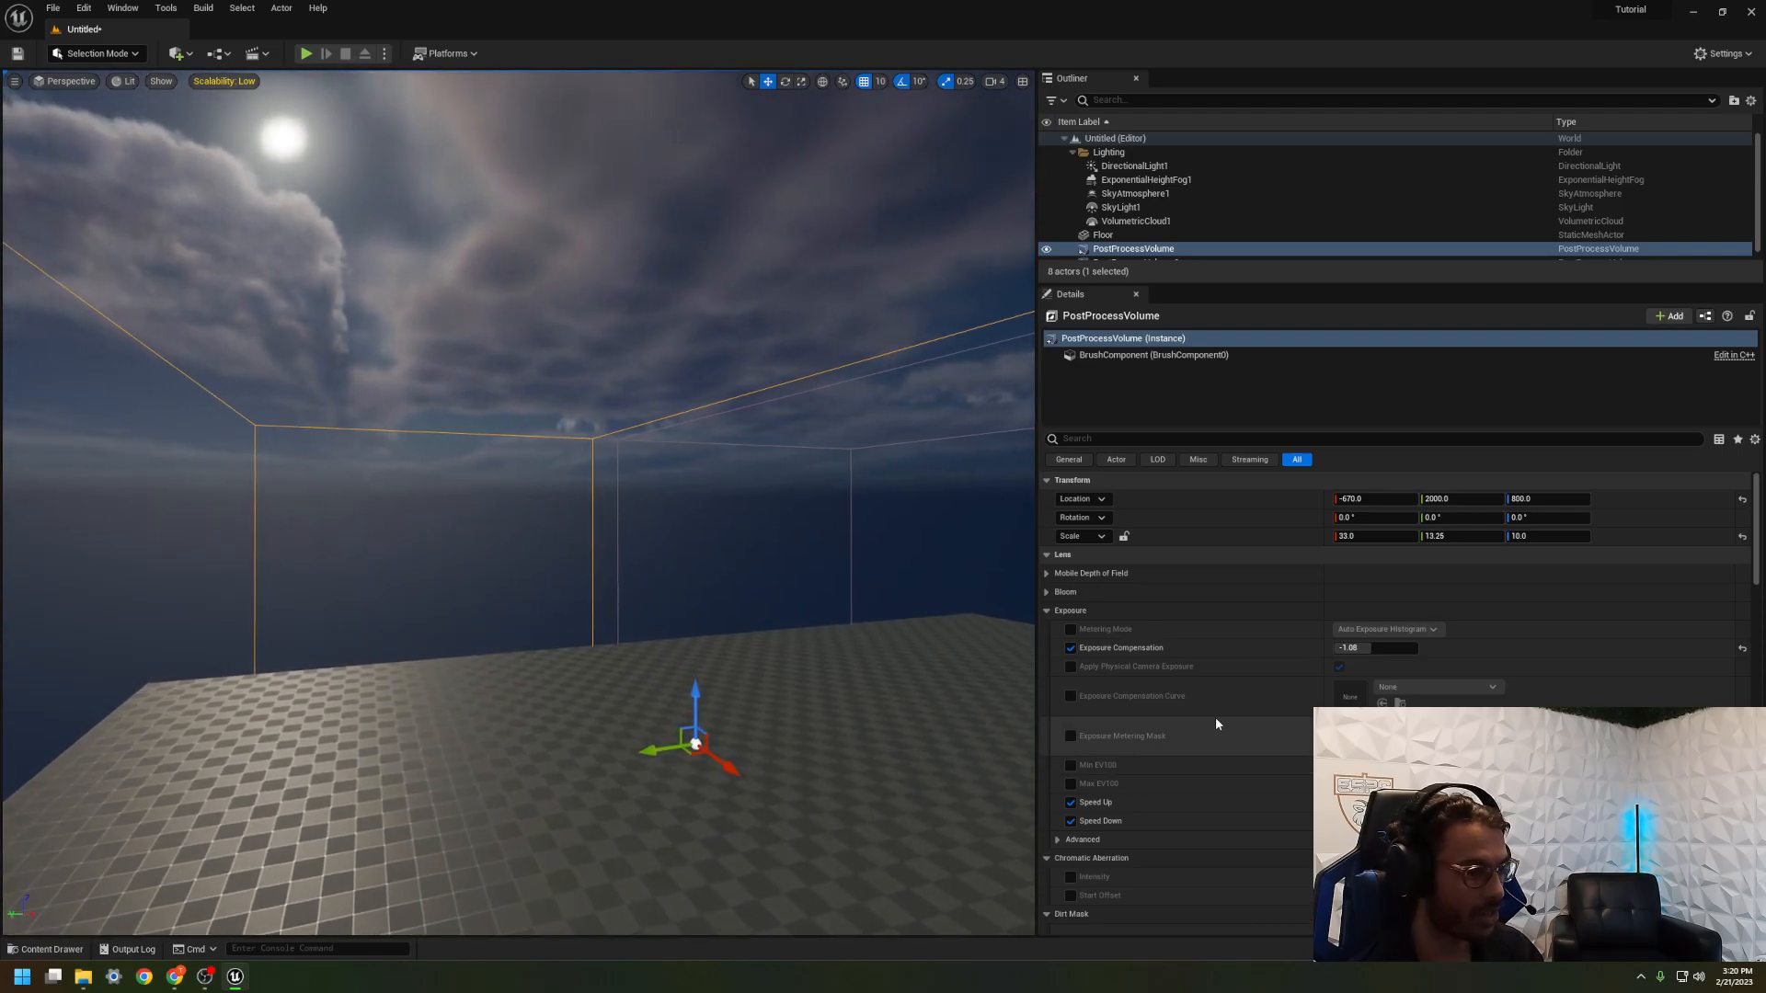
Step: Try darker and brighter exposure compensation values while viewing the volume's interior, and settle on about 0.36
mouse_move(1356, 648)
left_mouse_down()
mouse_move(1269, 648)
mouse_move(1472, 648)
mouse_move(1334, 662)
left_mouse_up()
right_click_drag(883, 667, 1025, 667)
mouse_move(1354, 647)
left_mouse_down()
mouse_move(1396, 647)
mouse_move(1375, 648)
left_mouse_up()
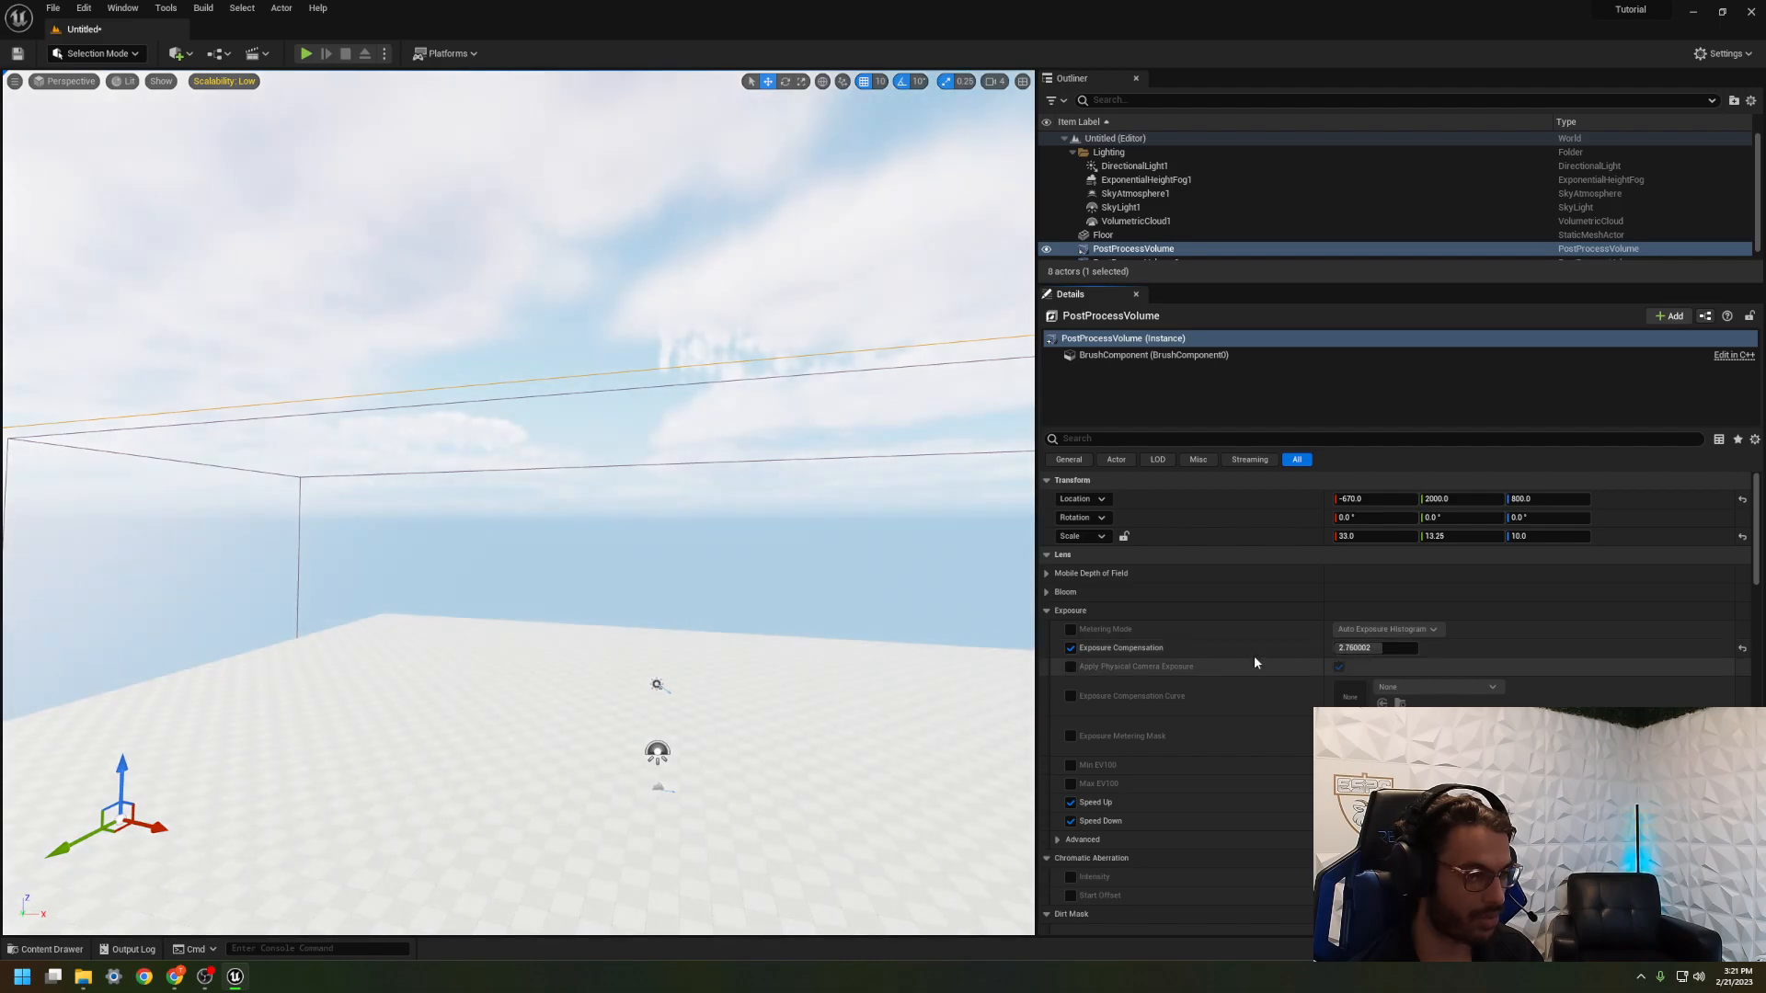
right_click_drag(975, 676, 796, 676)
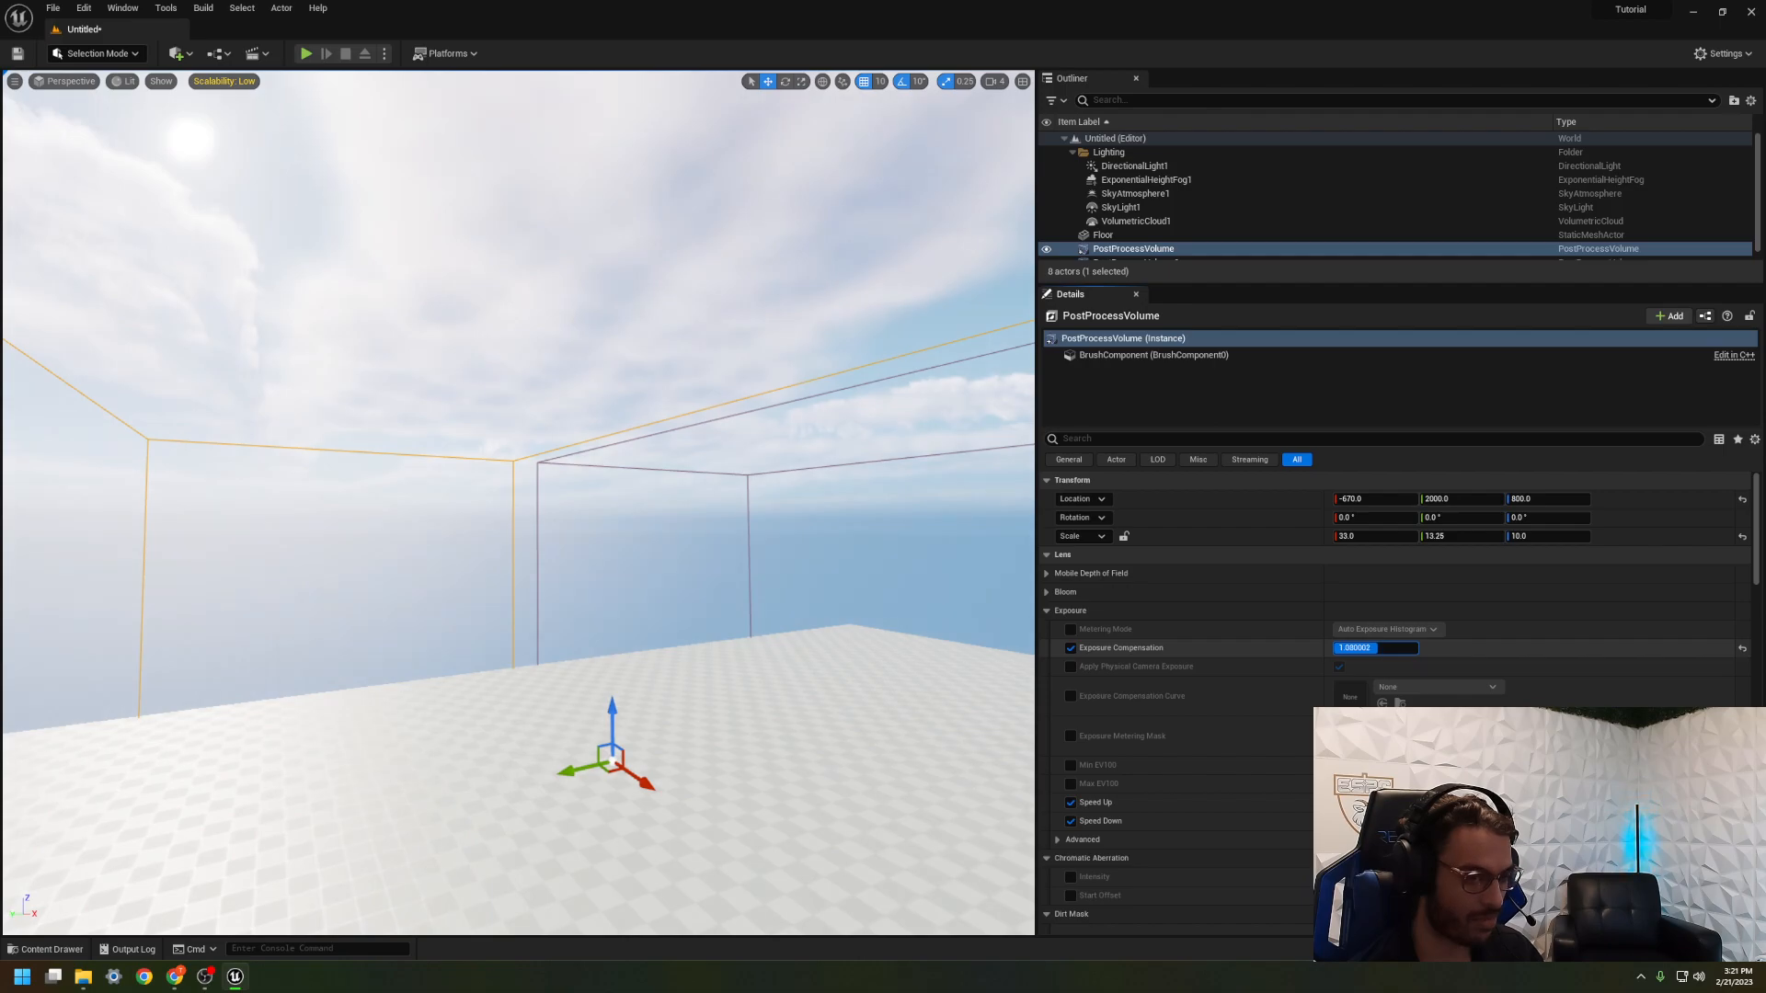
left_click_drag(1365, 648, 1352, 648)
Step: Enable the dirt mask's texture, intensity and tint overrides, assign a texture, and make the tint blue
scroll(1349, 700, "down", 3)
scroll(1314, 674, "down", 2)
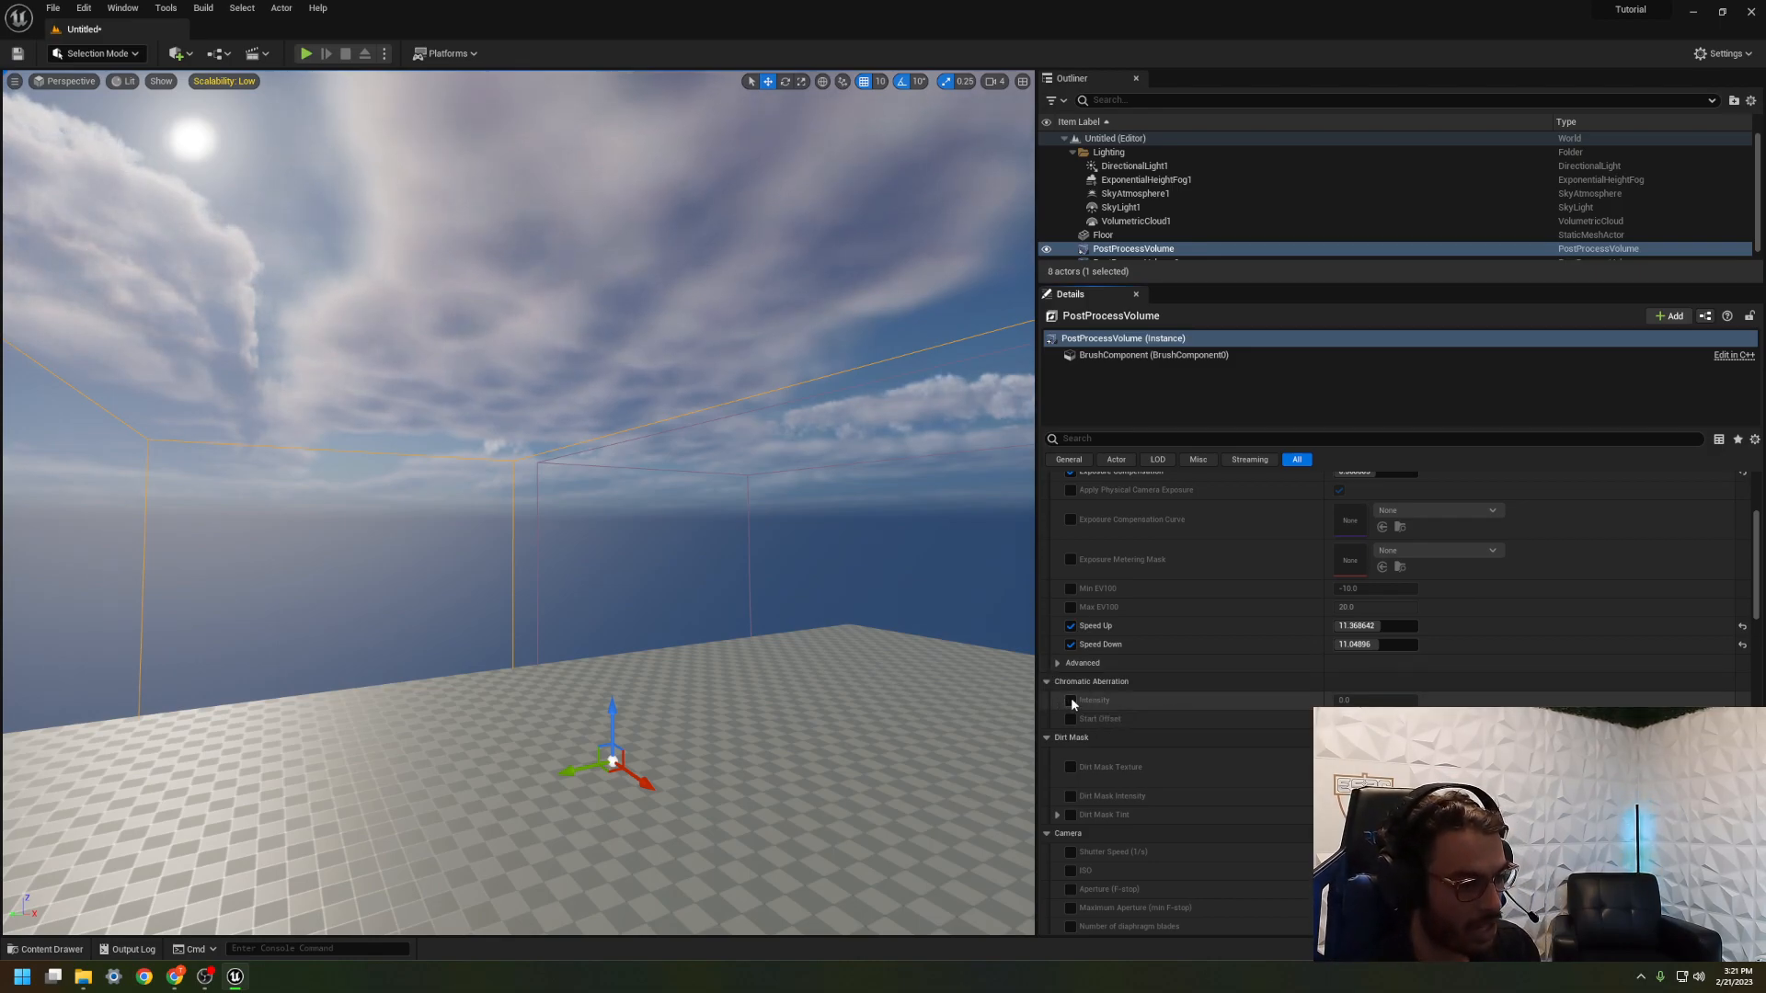
left_click(1071, 815)
right_click_drag(872, 753, 743, 906)
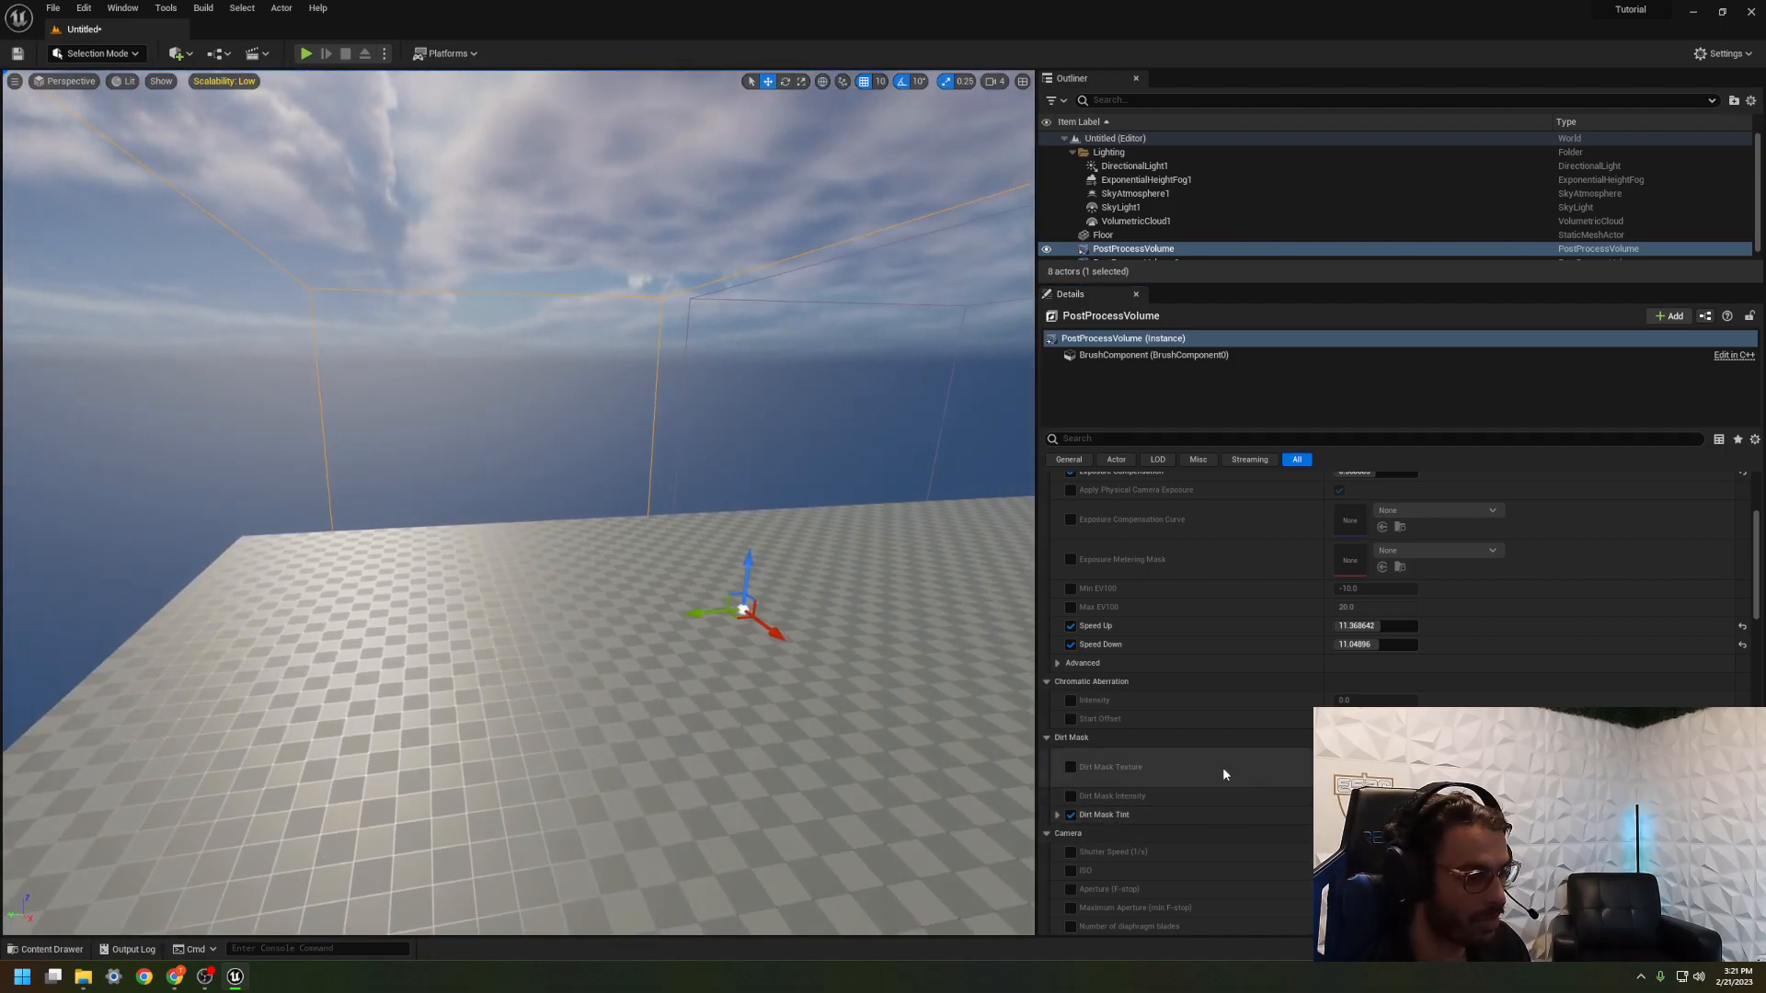
left_click(1071, 768)
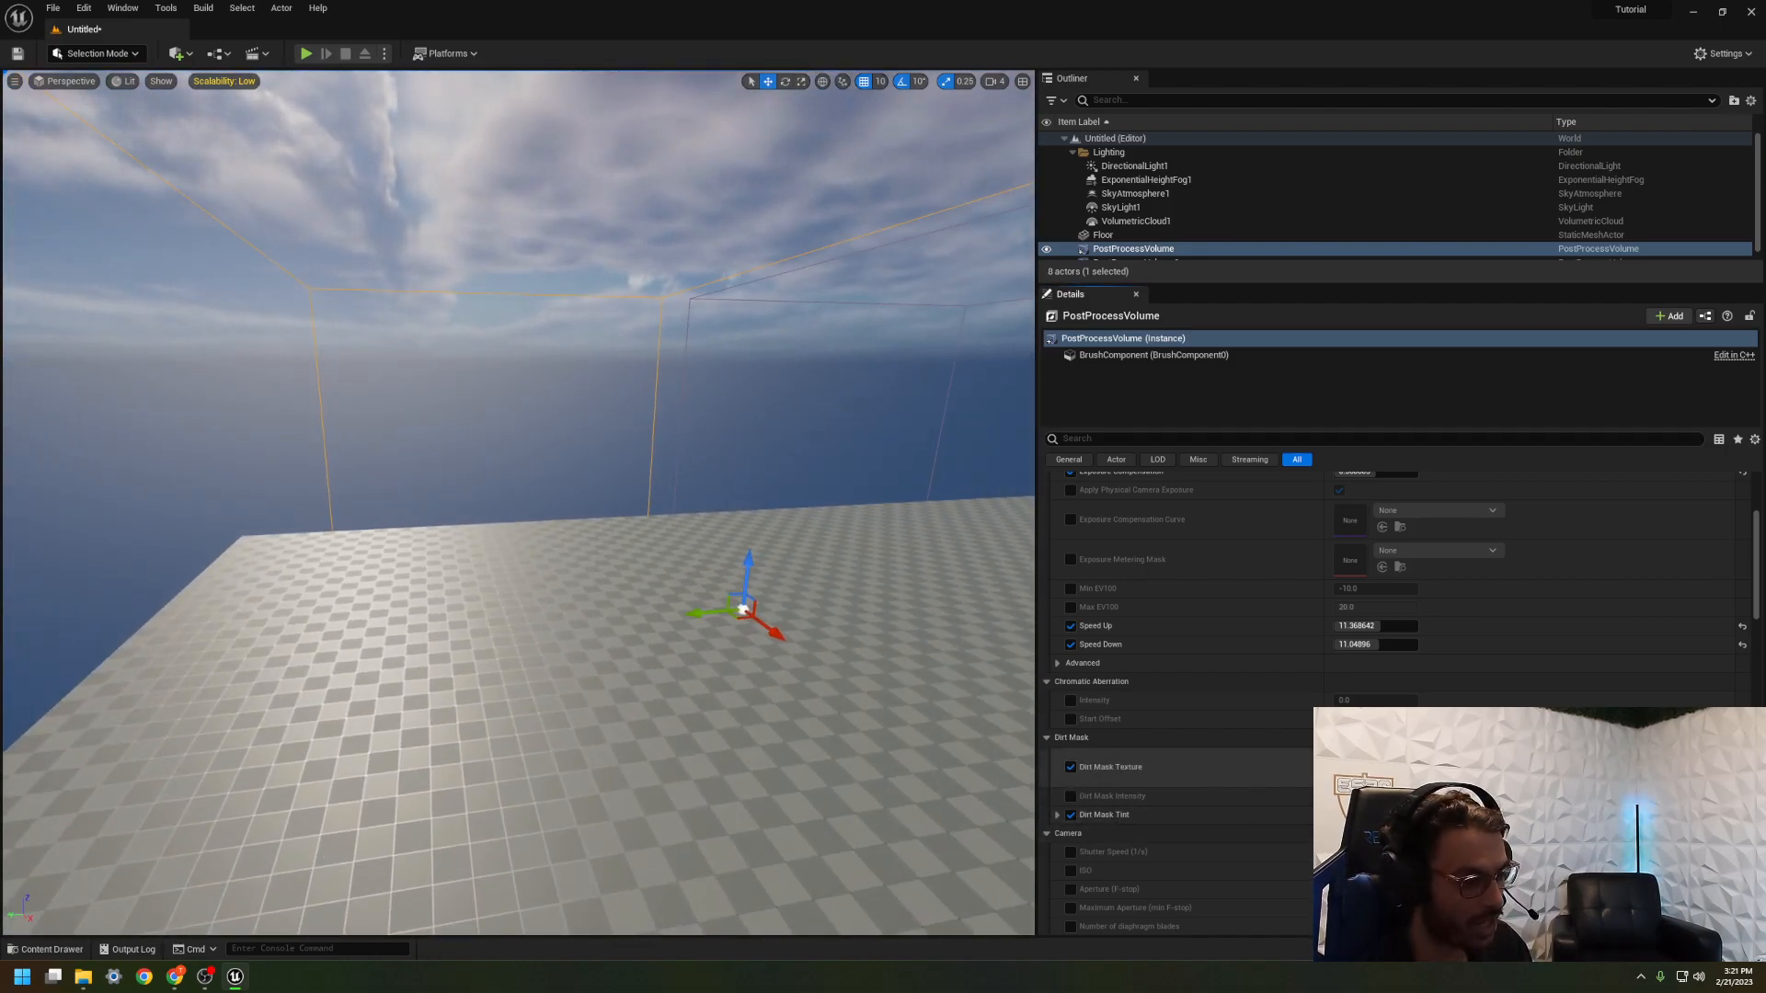
left_click(1435, 767)
scroll(1423, 699, "down", 2)
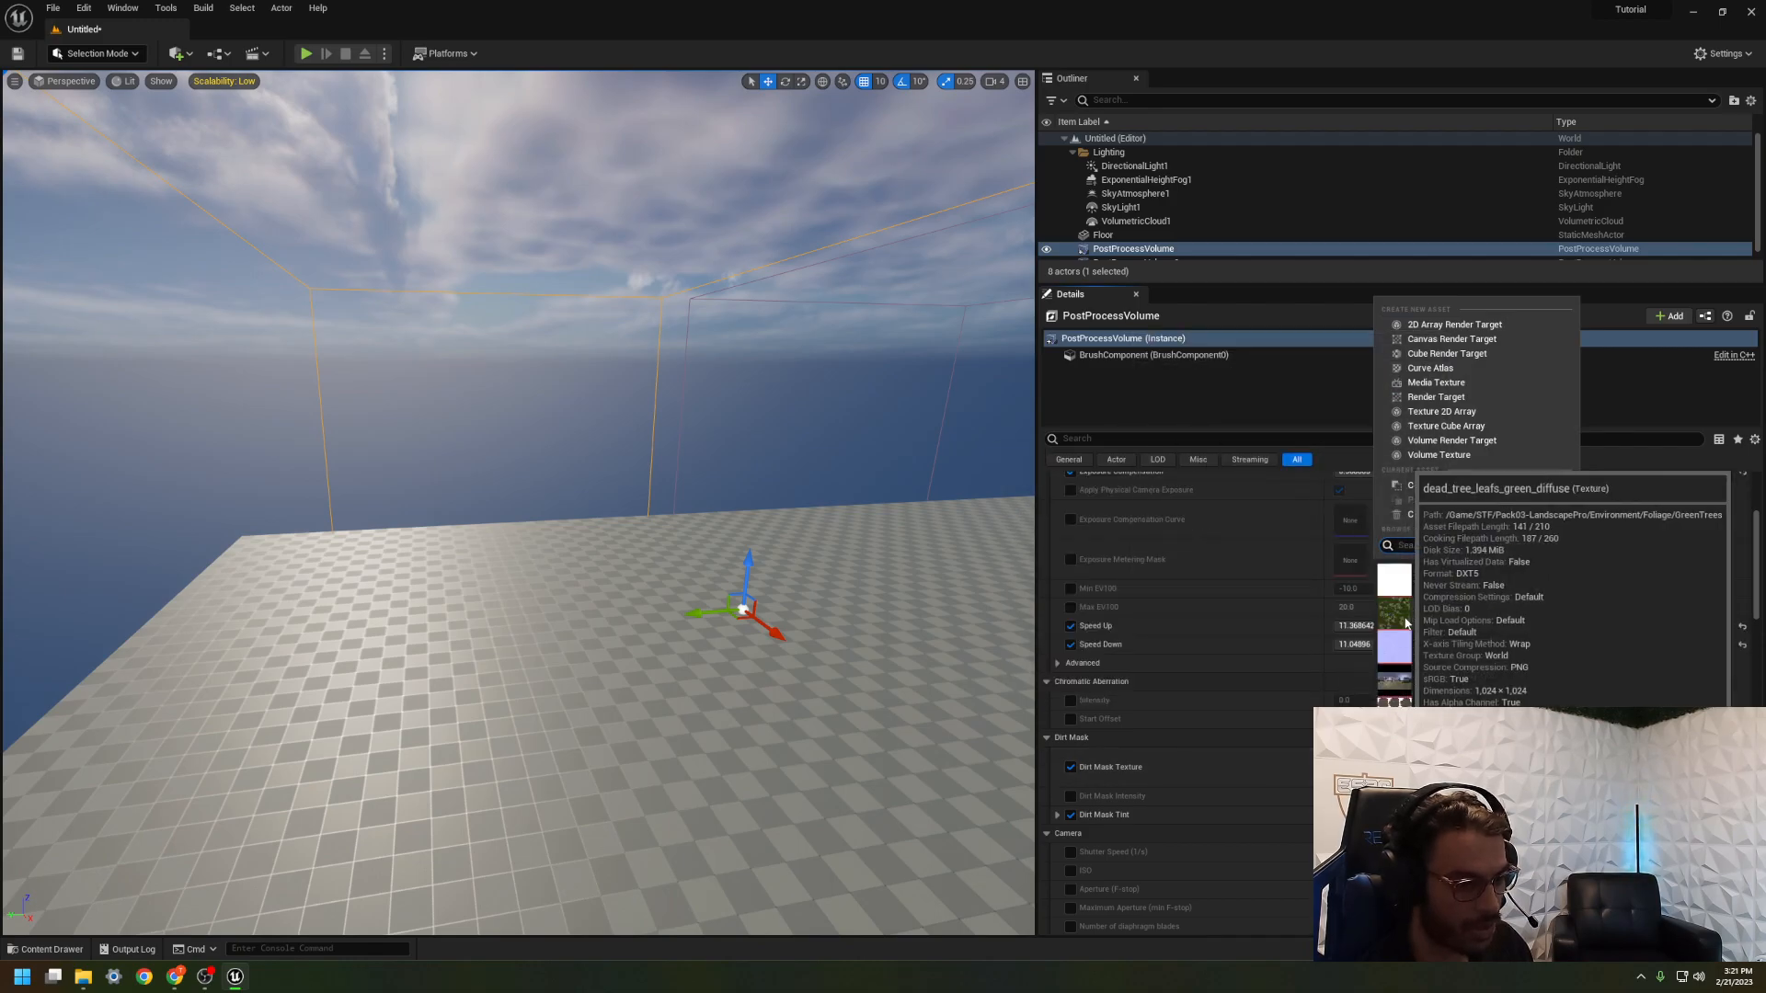
left_click(1425, 685)
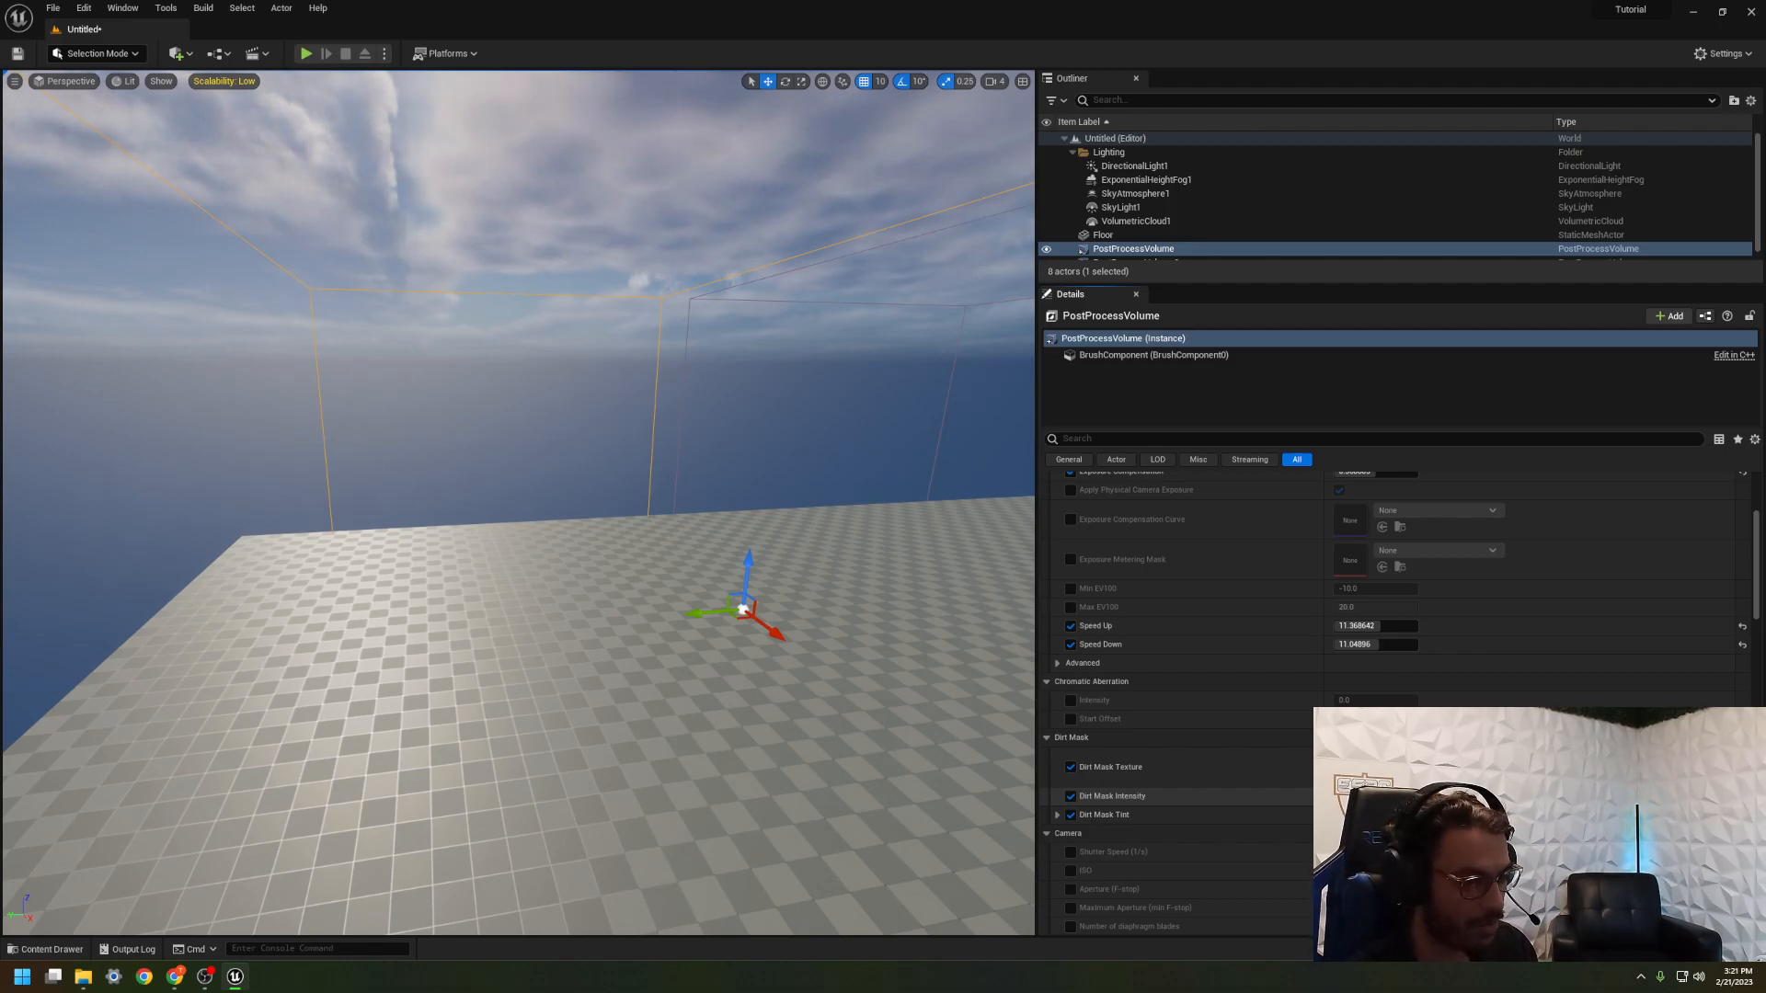
left_click(1375, 815)
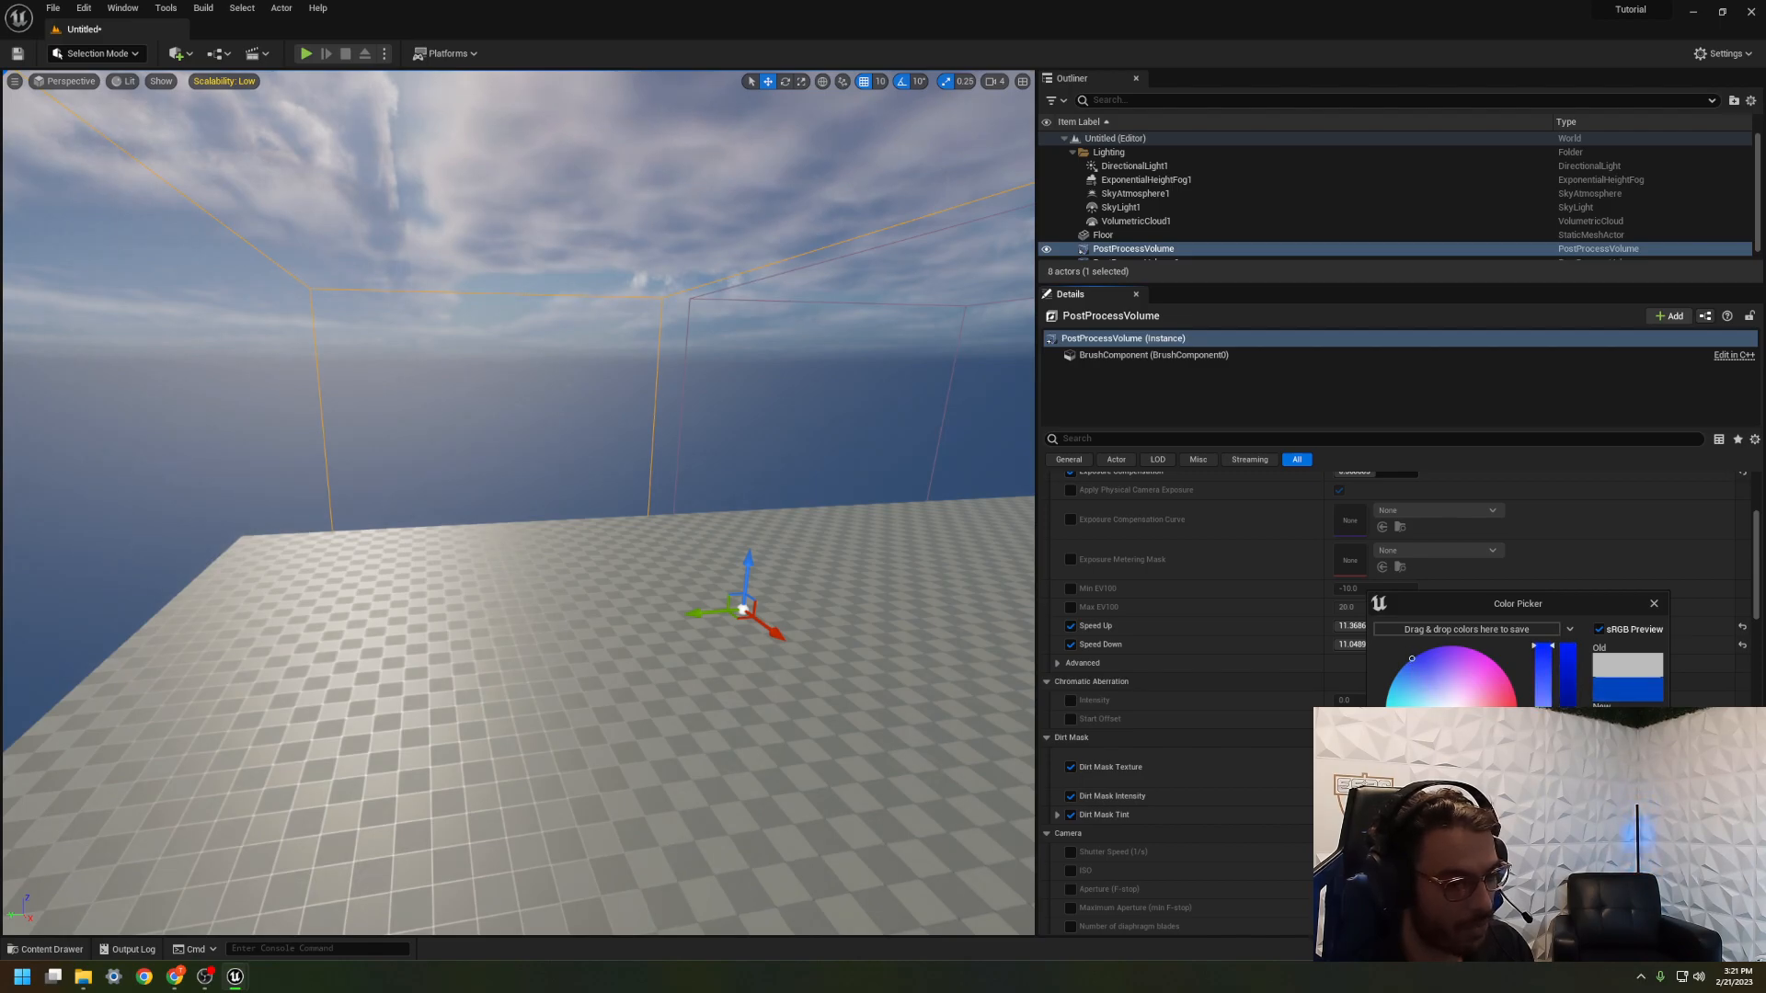
left_click(1544, 936)
Step: Try other dirt mask textures, ending with T_cliffrock01_height_AO_Curvature_TGA, and check the effect against the sky
left_click(1437, 758)
scroll(1466, 678, "down", 4)
scroll(1470, 669, "down", 3)
scroll(1428, 663, "down", 8)
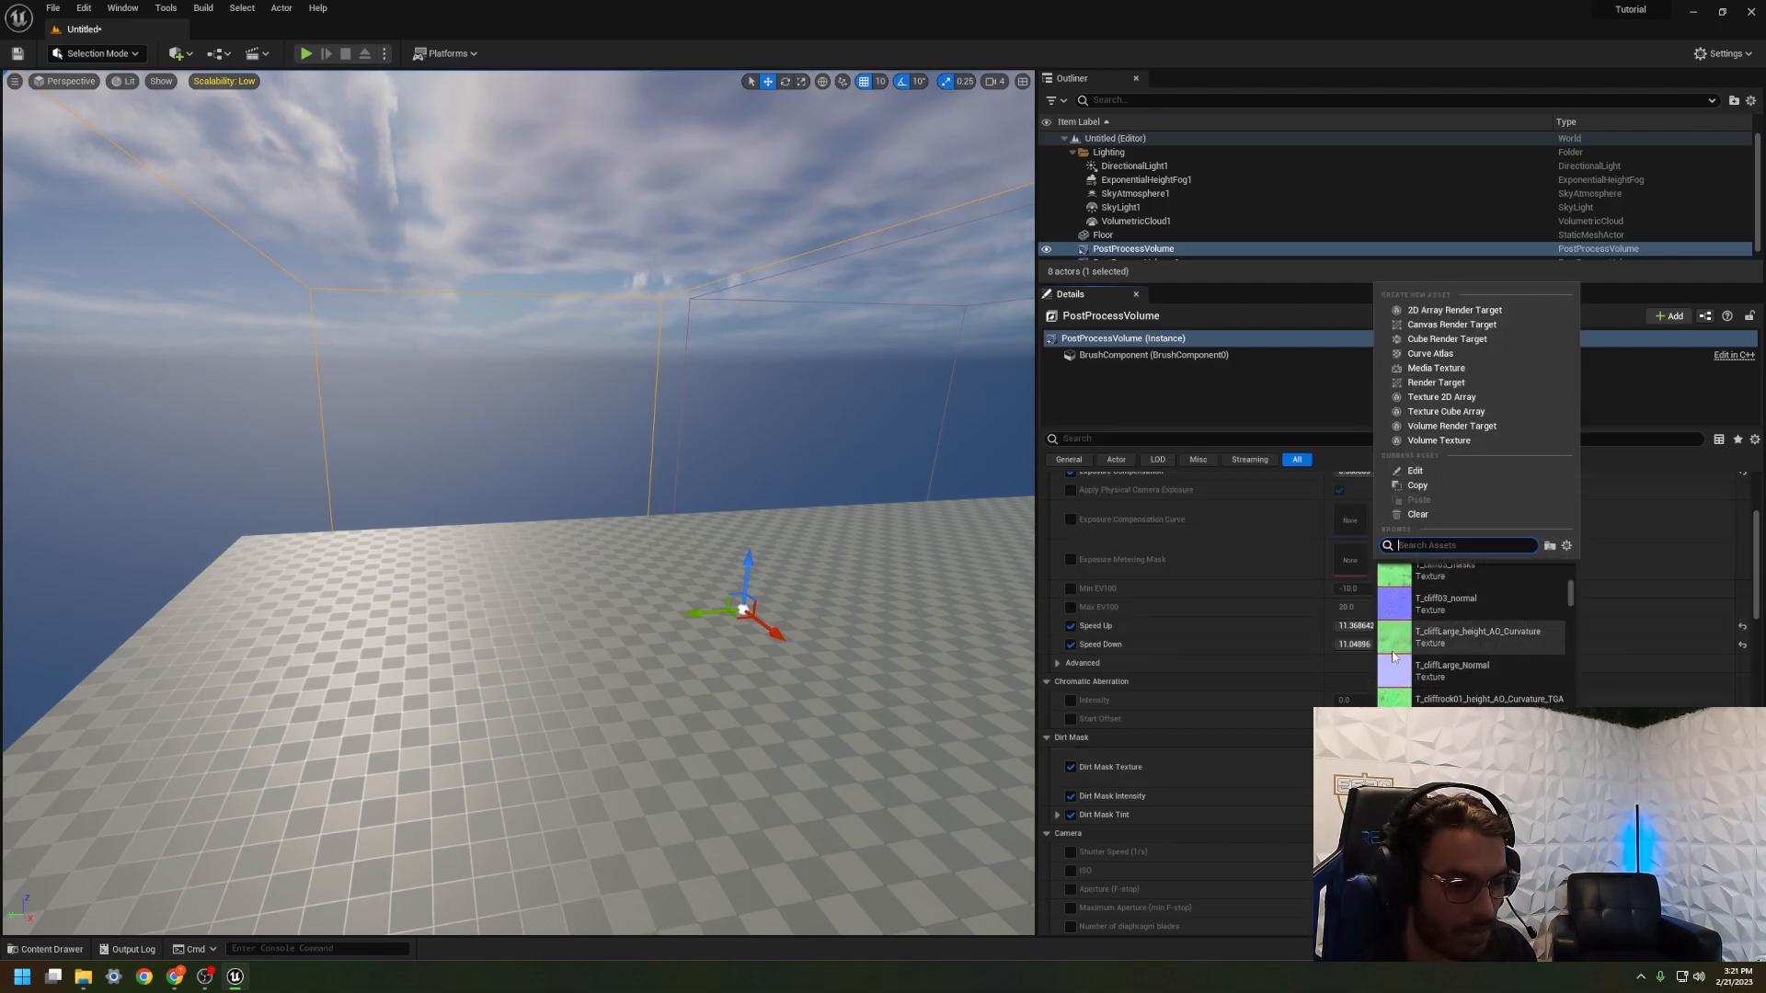
left_click(1395, 666)
right_click_drag(781, 598, 819, 488)
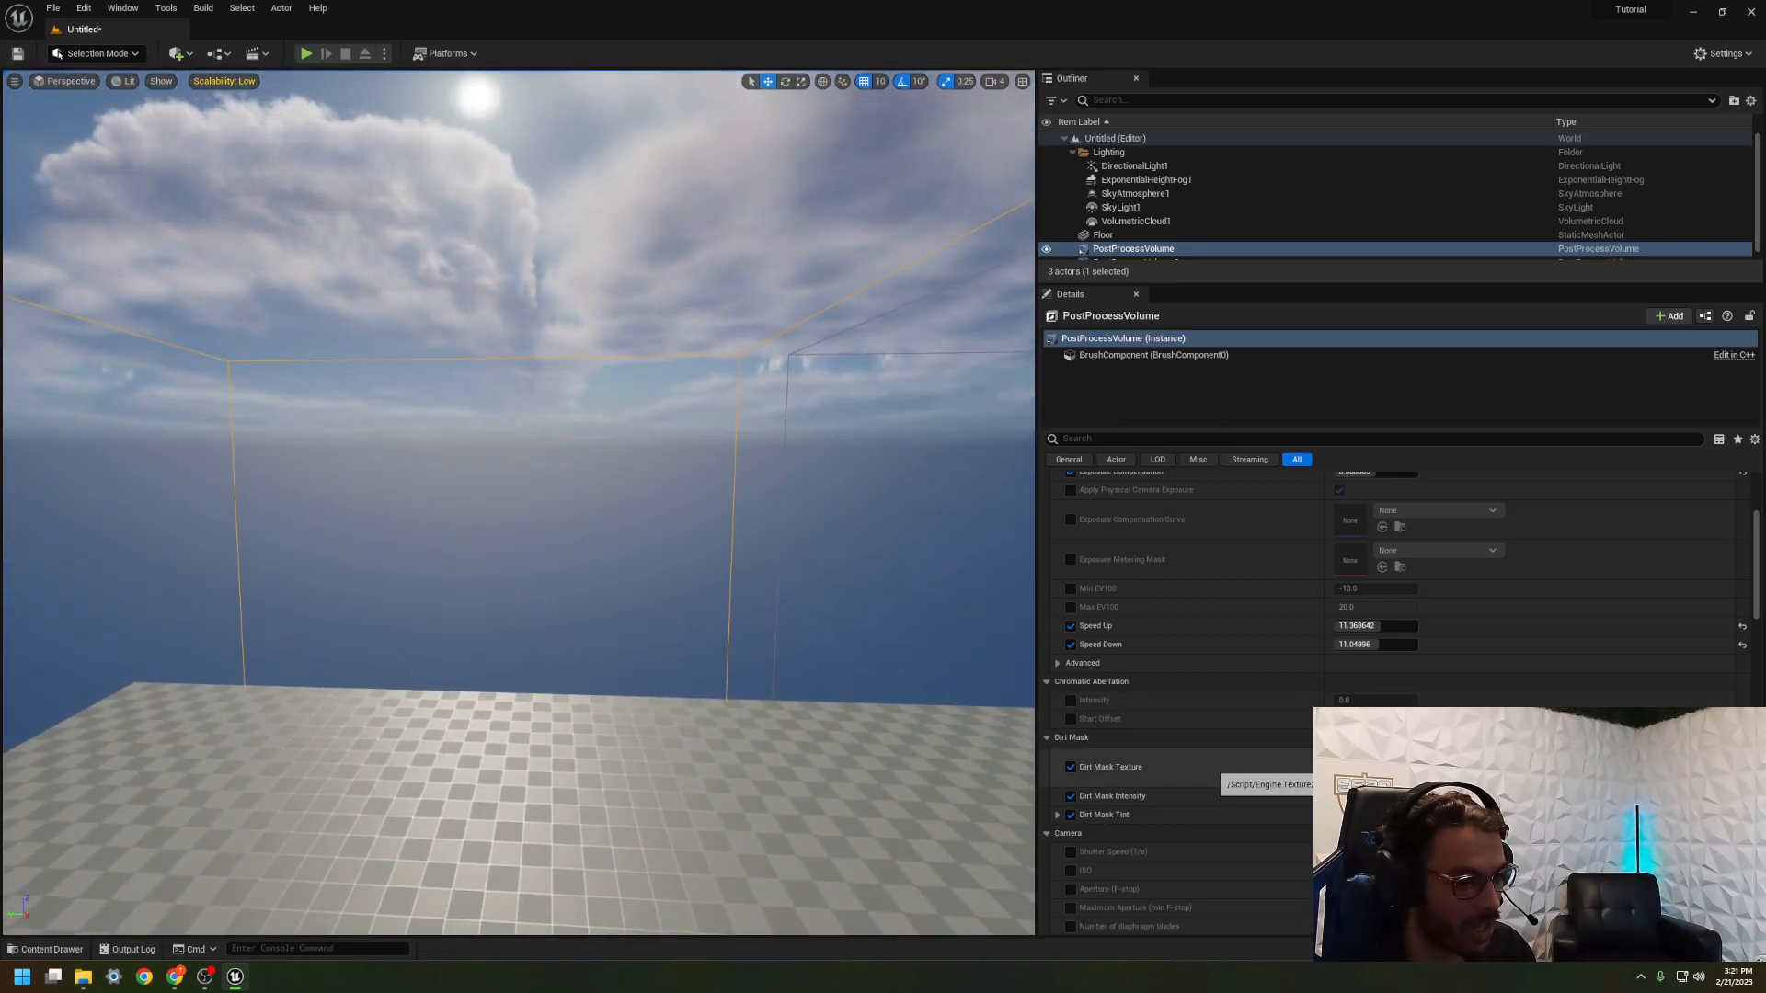
left_click(1438, 757)
left_click(1463, 669)
mouse_move(976, 653)
right_mouse_down()
mouse_move(975, 597)
mouse_move(952, 644)
right_mouse_up()
right_click_drag(791, 588, 791, 558)
right_click_drag(532, 389, 920, 496)
Step: Expand the Local Exposure and Lens Flares settings, and enable the lens flare tint and intensity overrides
scroll(1316, 662, "down", 1)
scroll(1315, 659, "down", 4)
left_click(1046, 637)
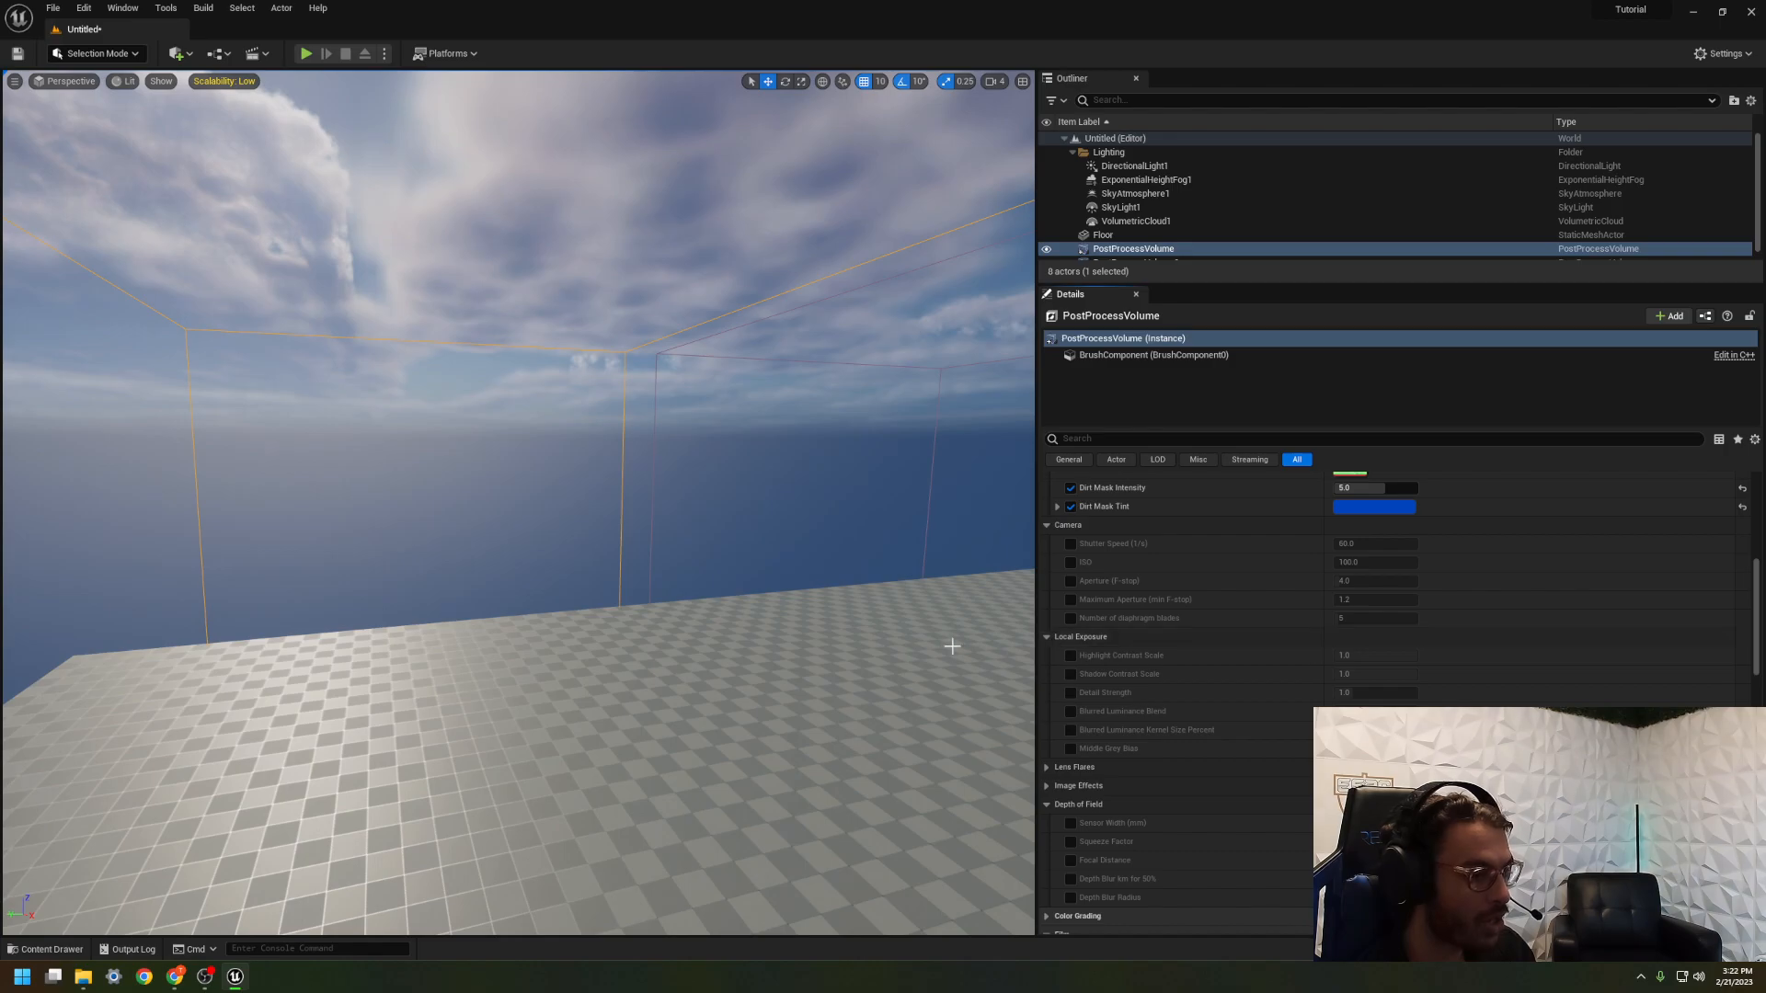
left_click(1054, 771)
scroll(1095, 763, "down", 1)
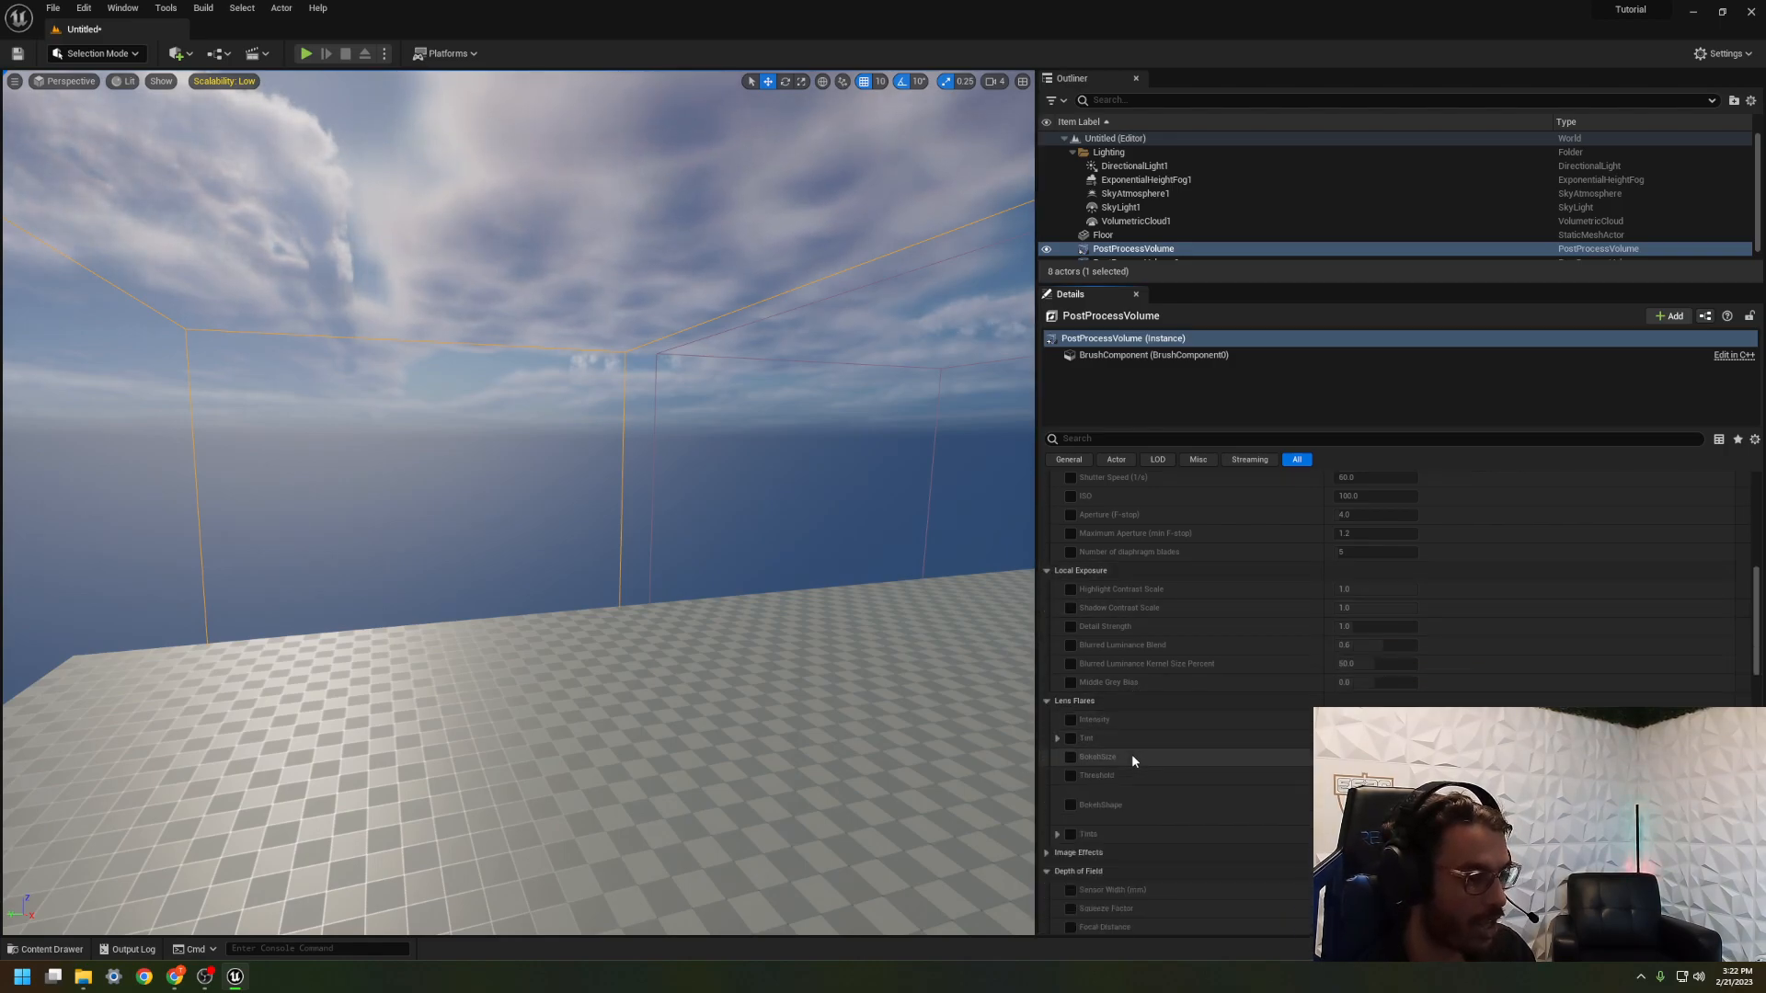
left_click(1071, 739)
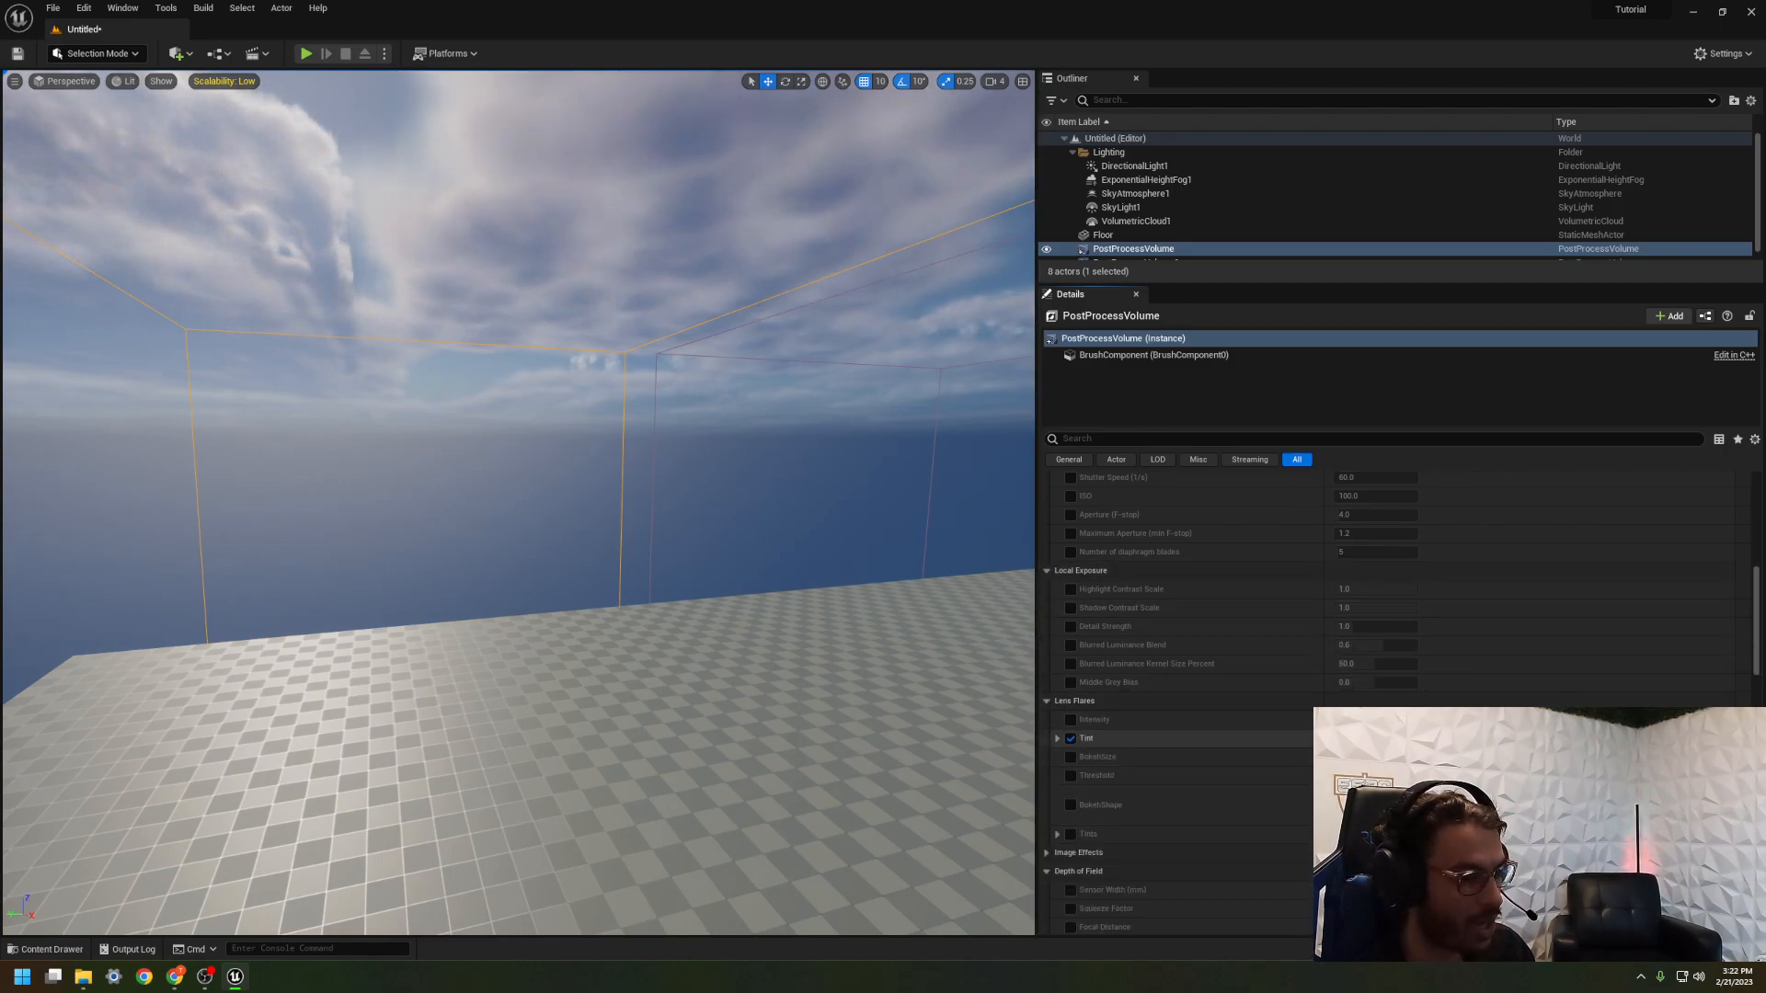
left_click(1371, 739)
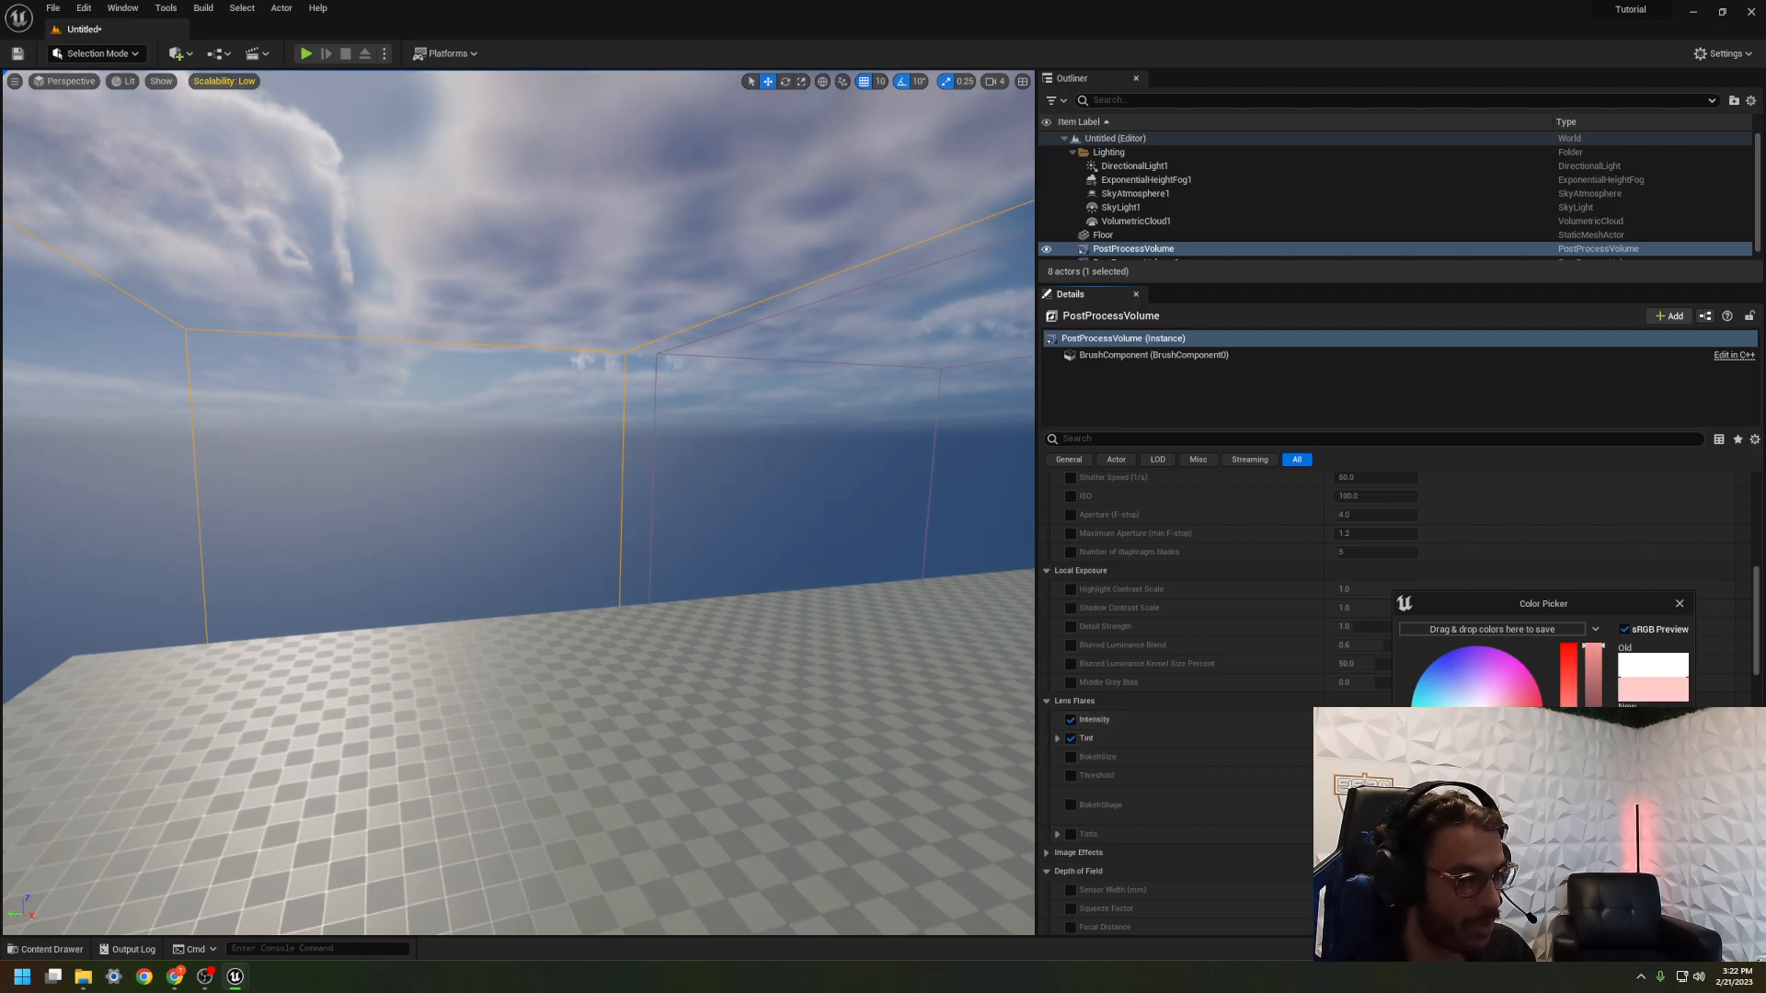
Step: Enable the remaining lens flare overrides, raise the intensity, set the tint to hot pink, and check the result in the level
left_click(1071, 757)
left_click(1071, 775)
left_click(1071, 805)
left_click(1070, 834)
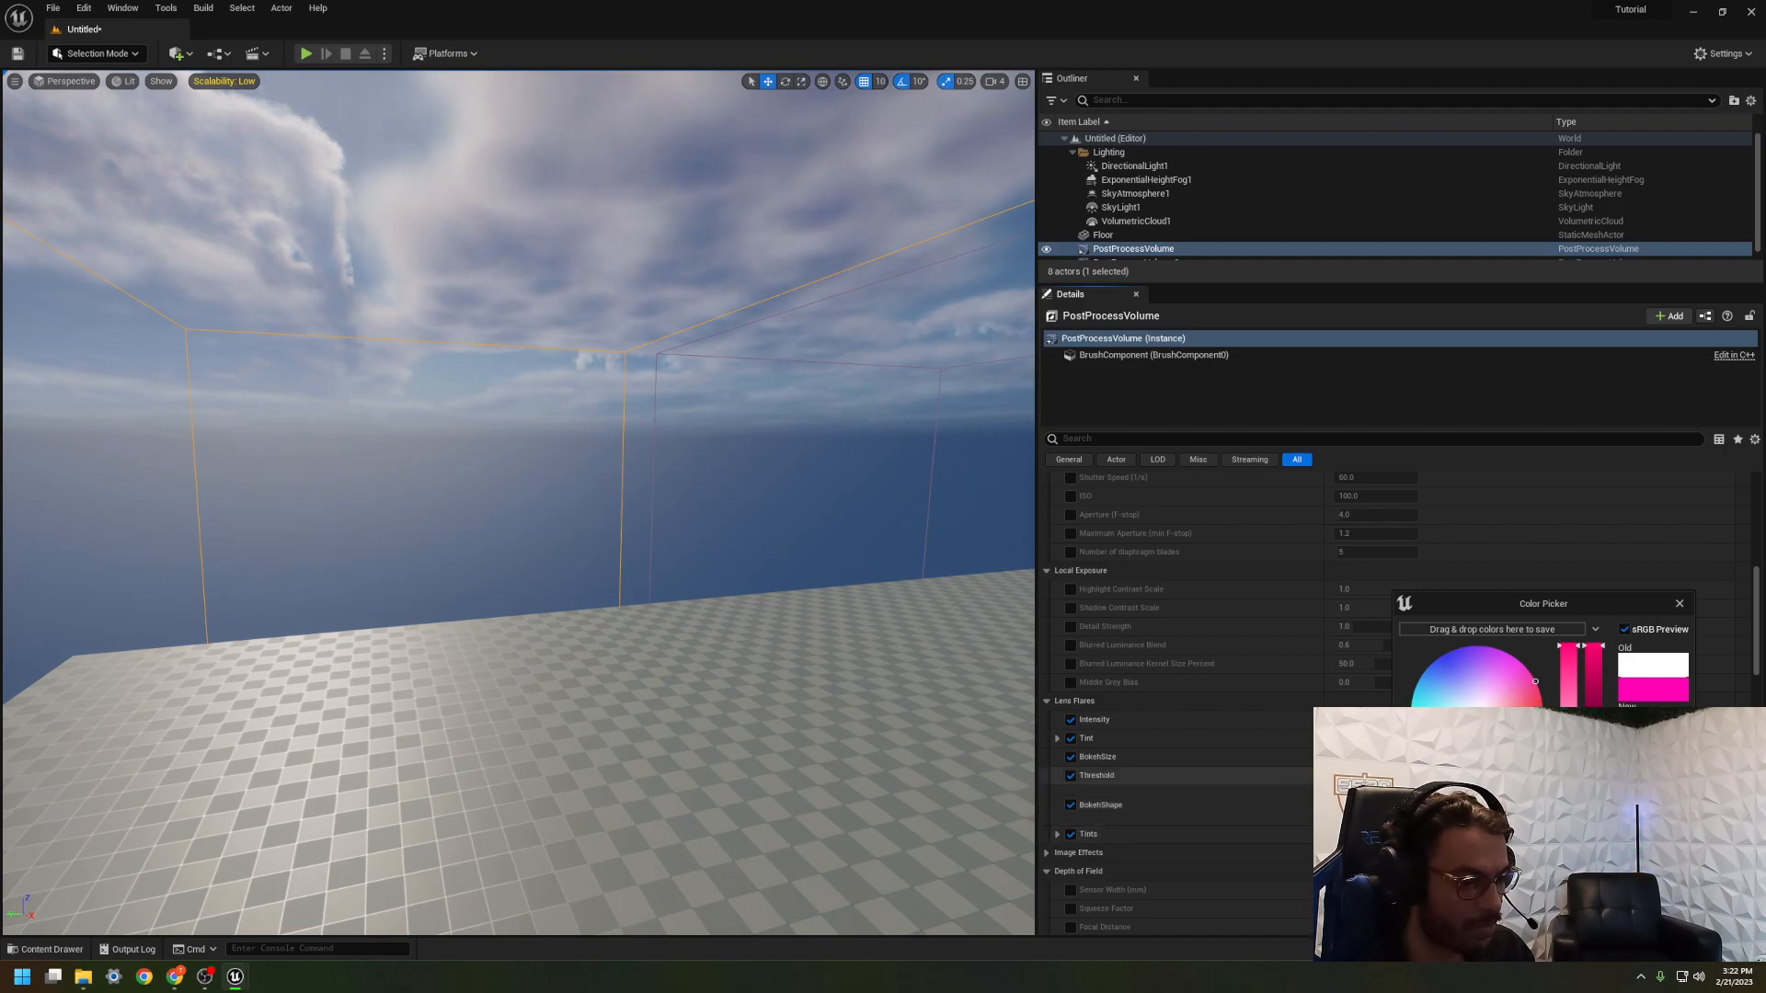
left_click(1680, 603)
scroll(1254, 824, "down", 3)
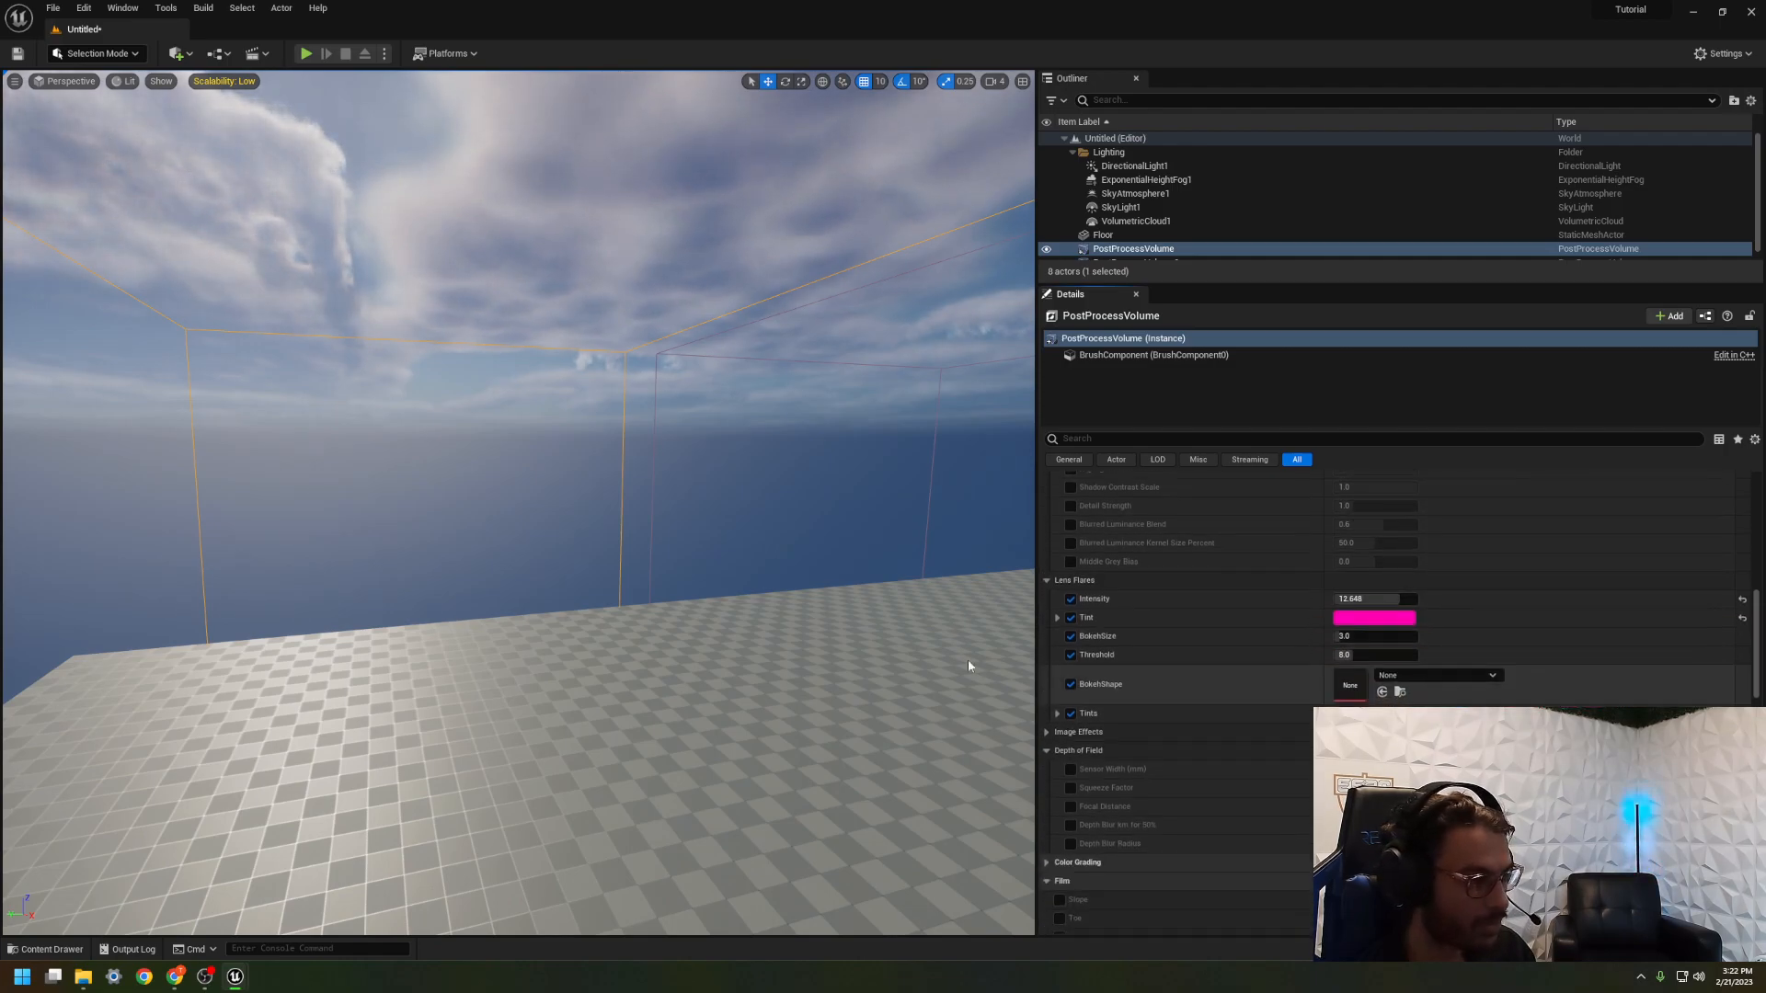
right_click_drag(1016, 666, 975, 552)
right_click_drag(518, 503, 797, 508)
Step: Look through the volume's depth of field, global illumination, reflection and rendering settings, including the Mobile Depth of Field options
scroll(1067, 754, "down", 3)
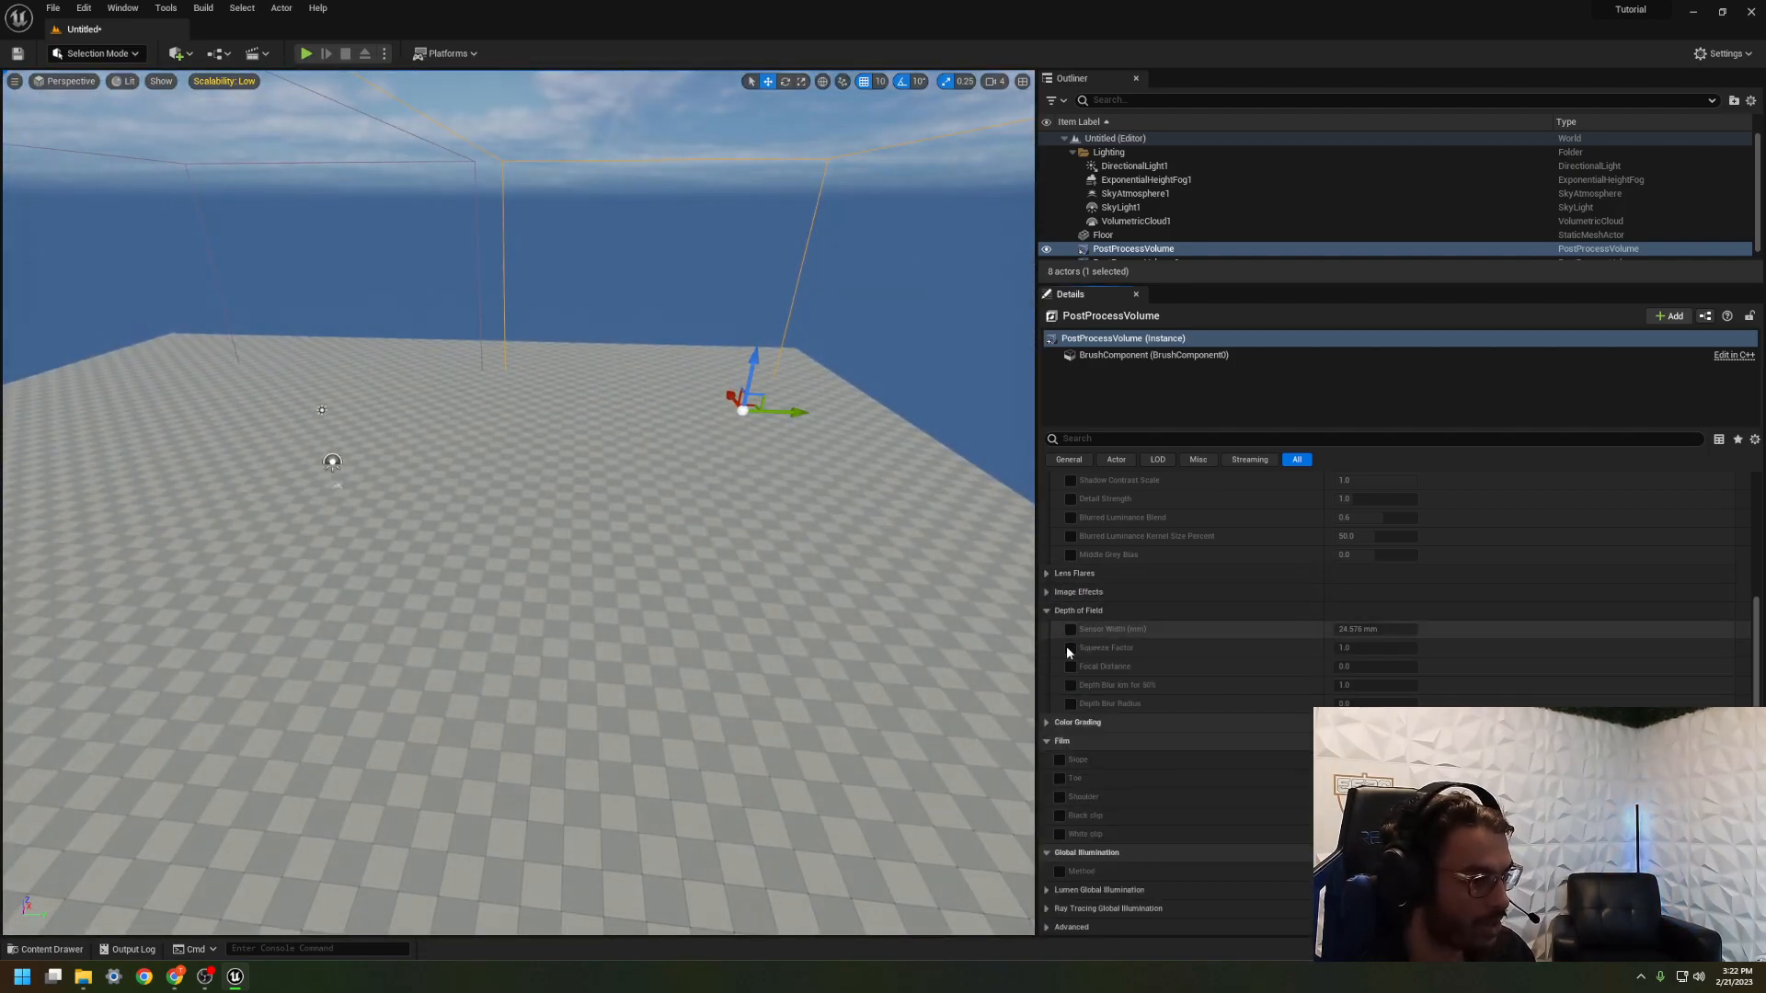
scroll(1178, 789, "down", 3)
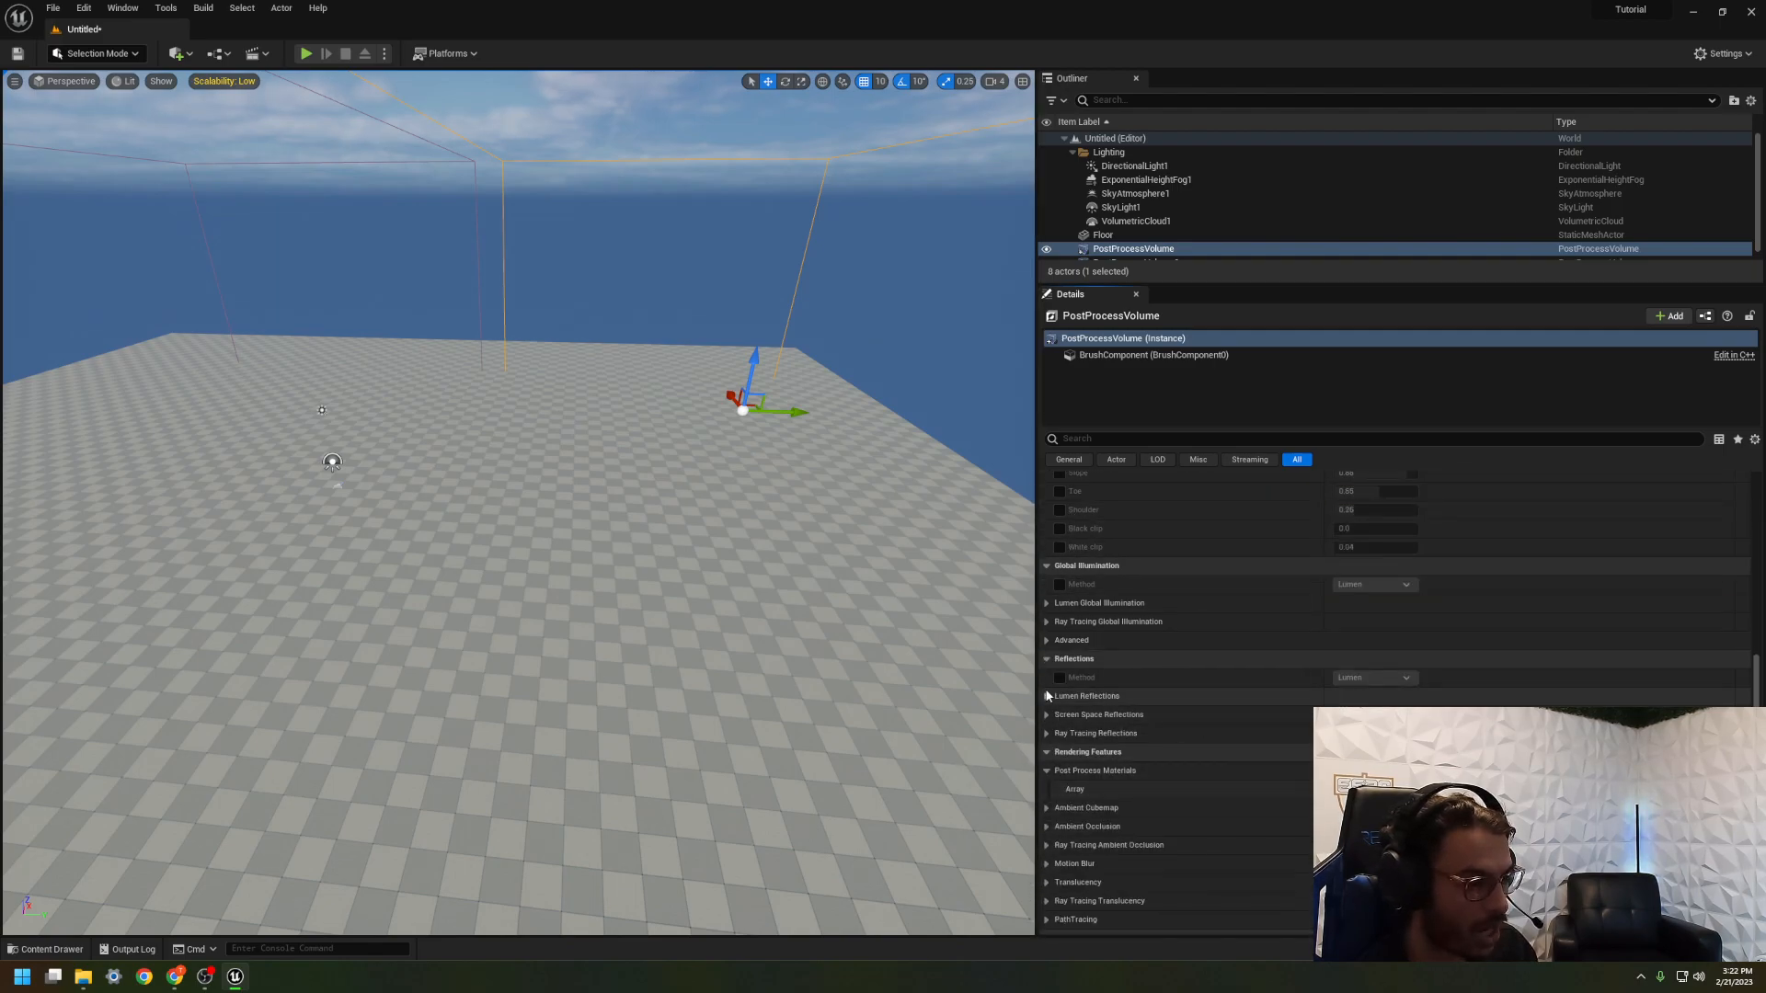
scroll(1115, 660, "up", 3)
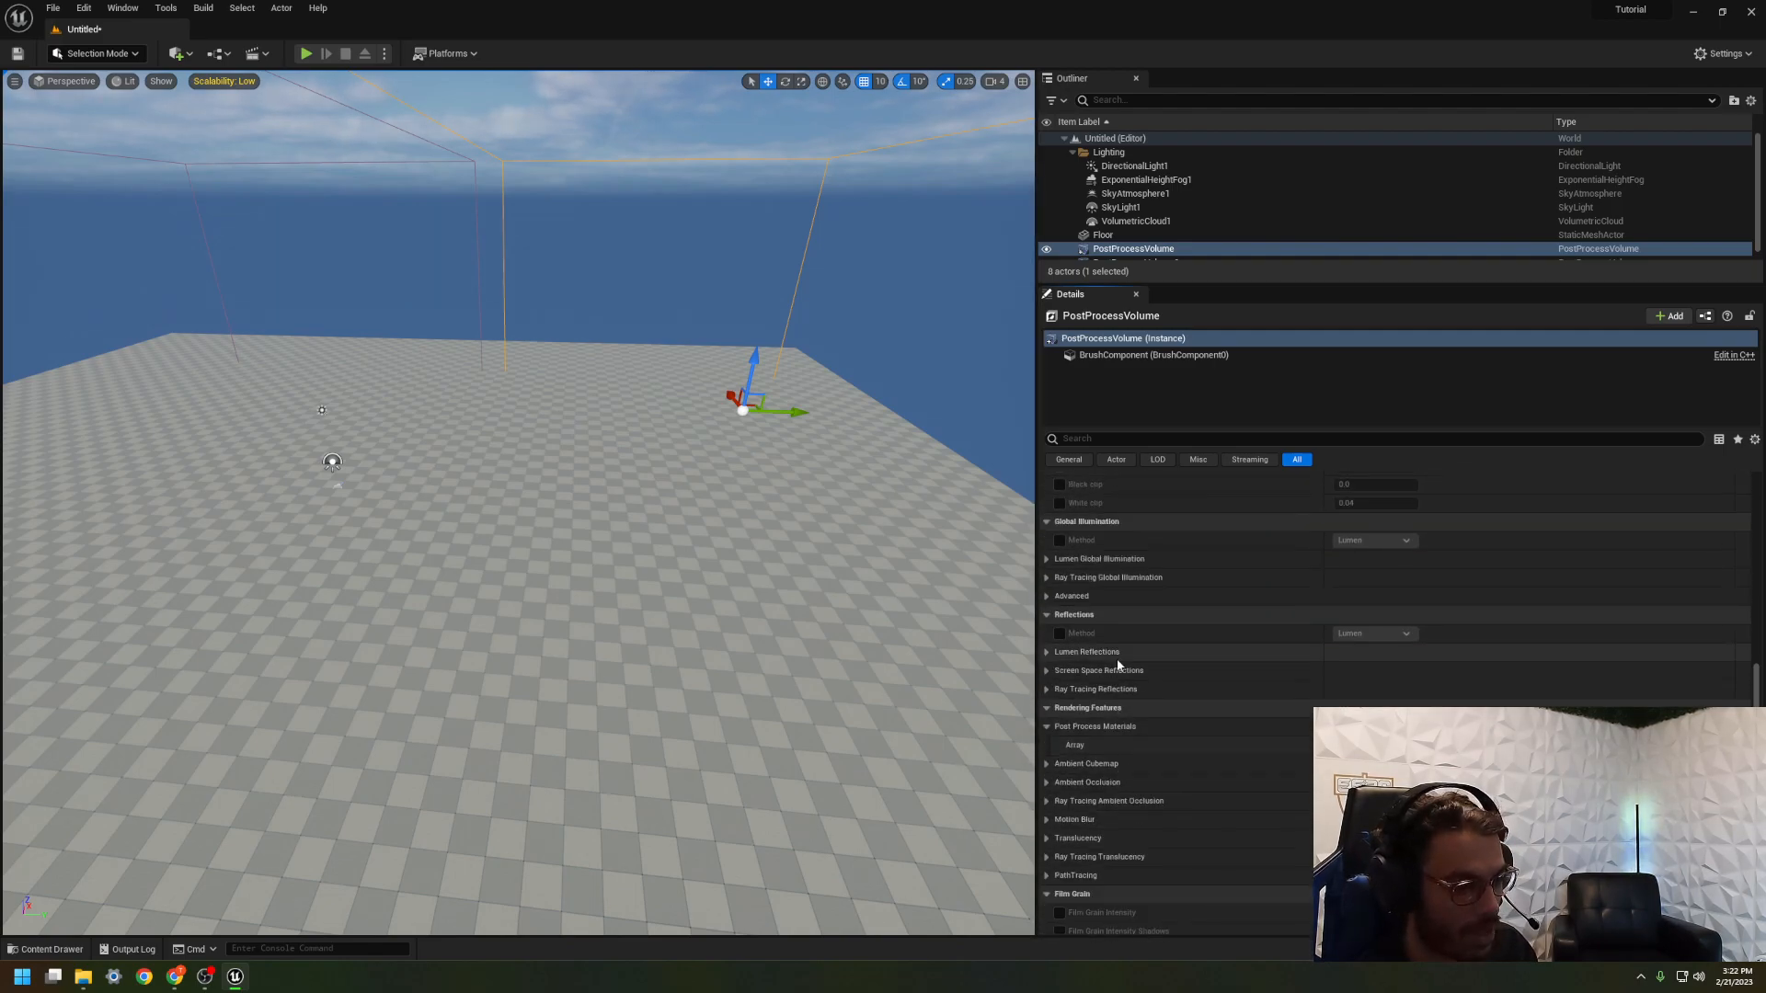
scroll(1115, 651, "up", 3)
right_click_drag(792, 506, 524, 515)
scroll(1237, 714, "up", 5)
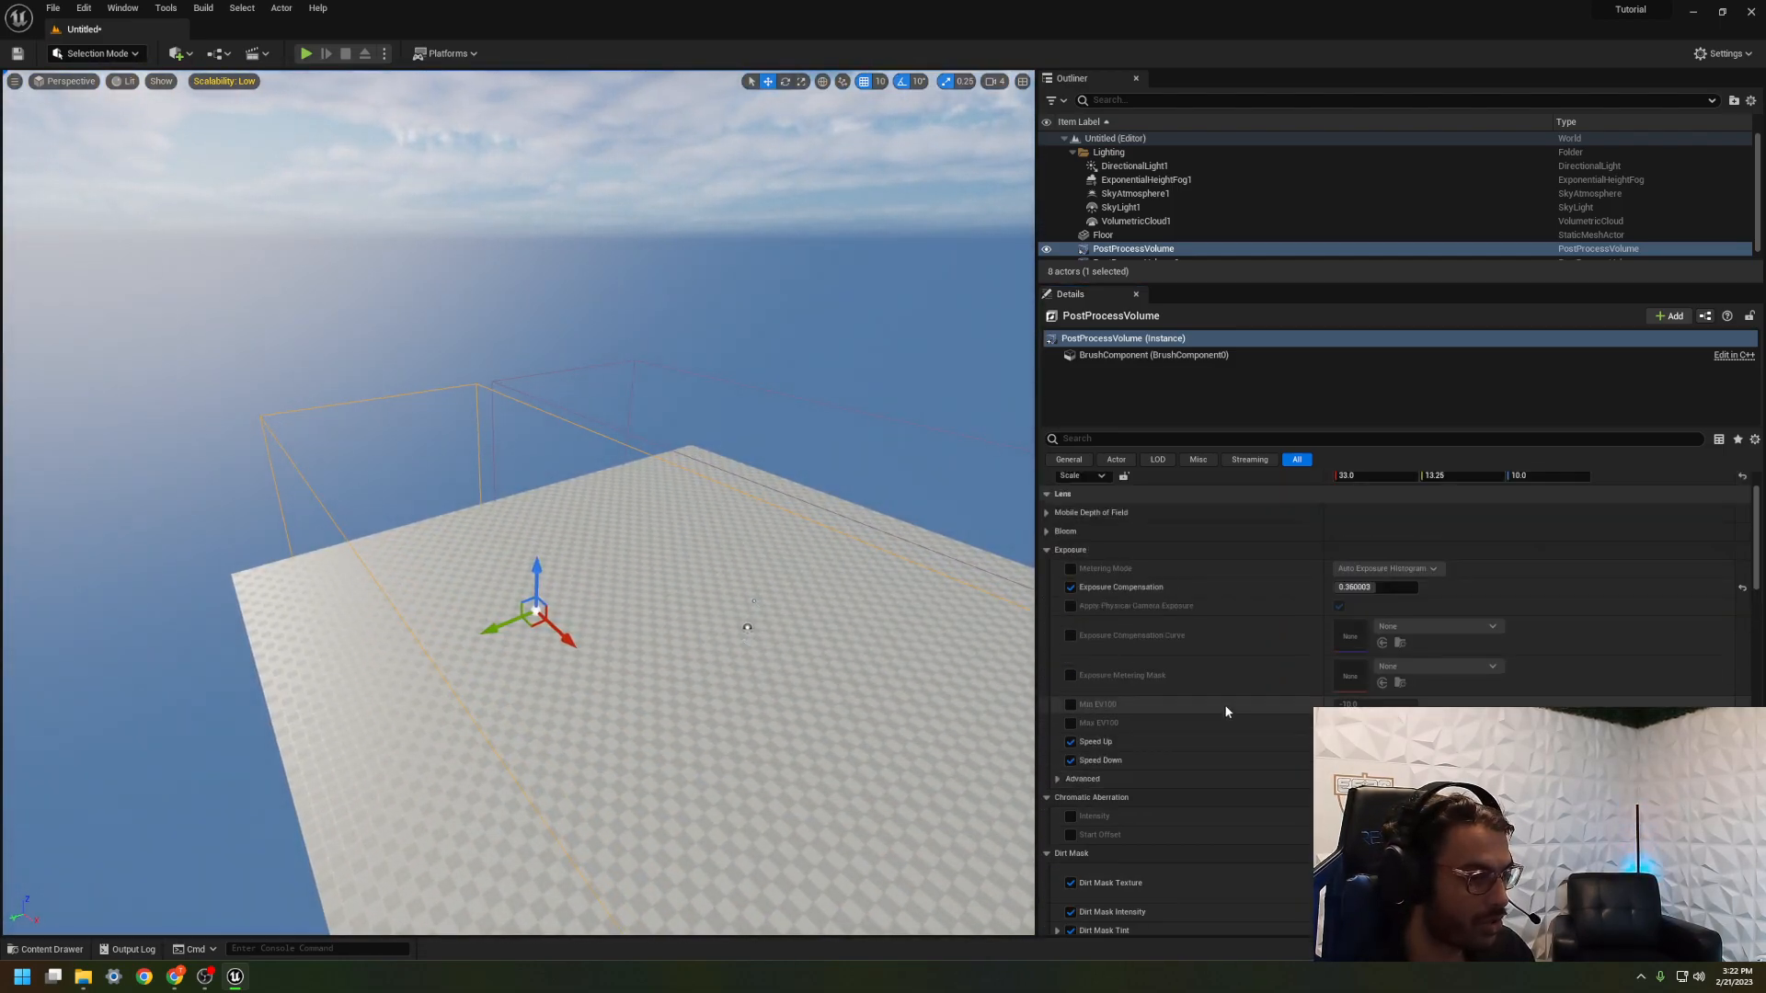
left_click(1047, 546)
left_click(1046, 513)
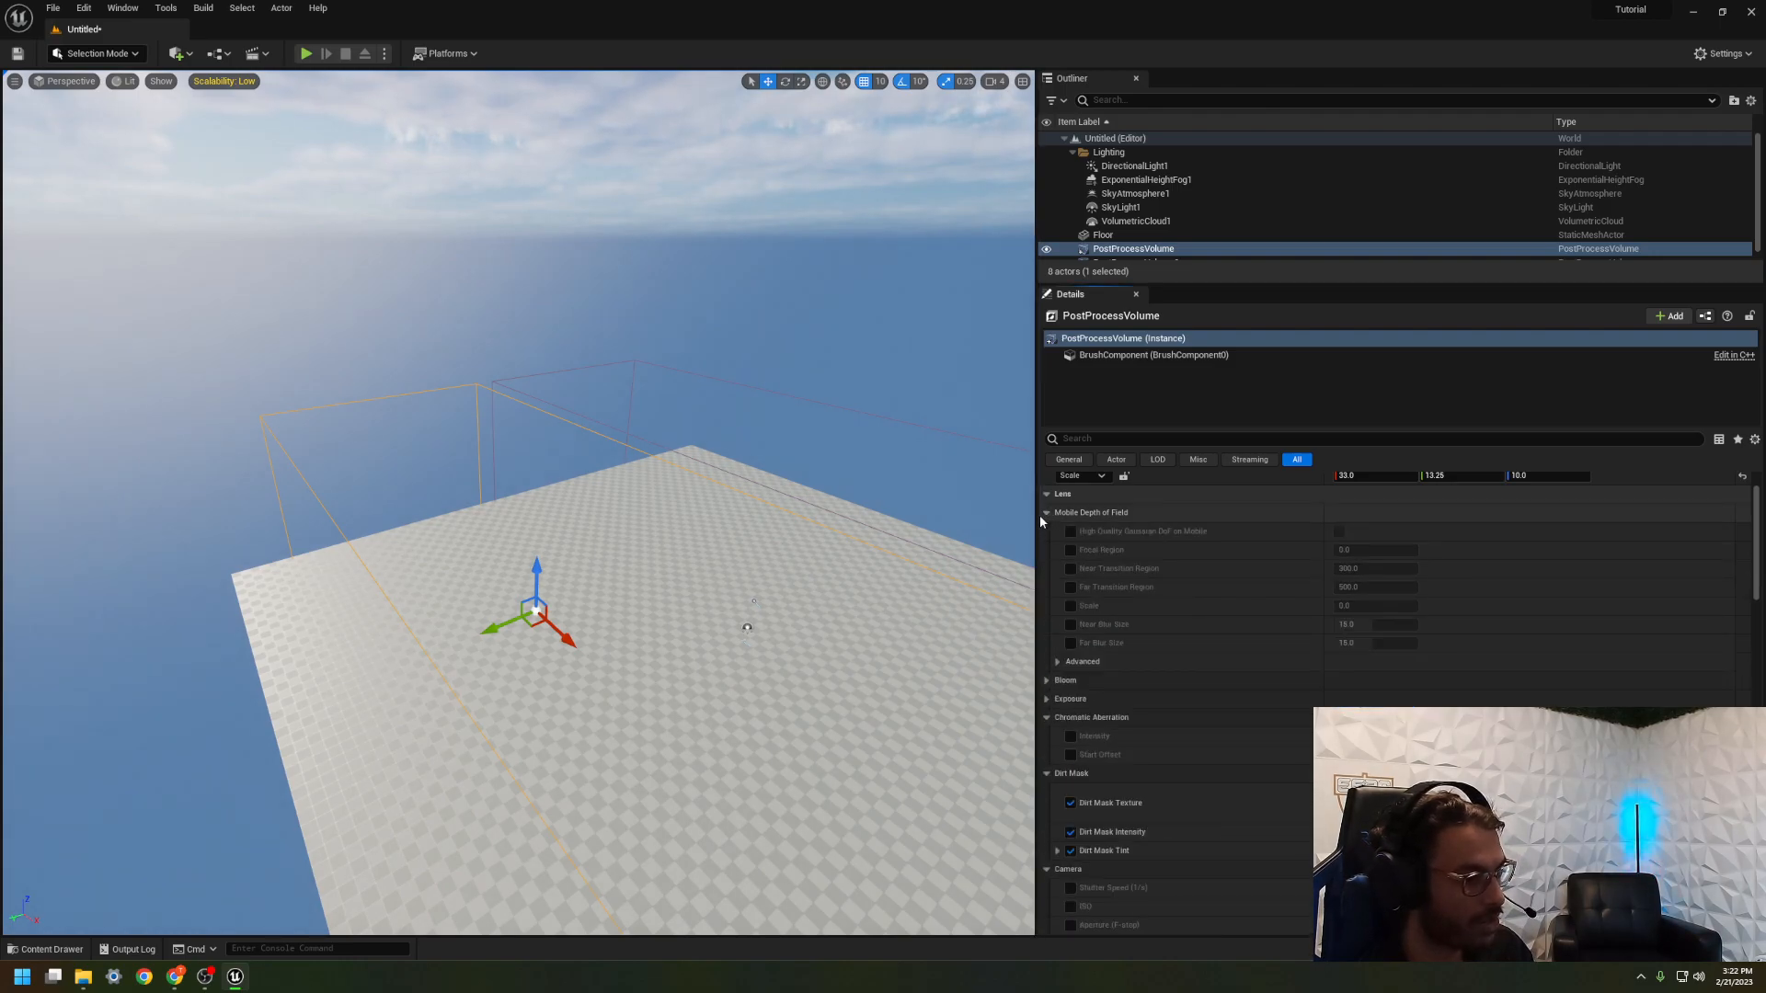
left_click(1050, 513)
Step: Fly up and around the floor to view both post process volumes from above
right_click_drag(754, 524, 858, 589)
key("a")
key("w")
key("s")
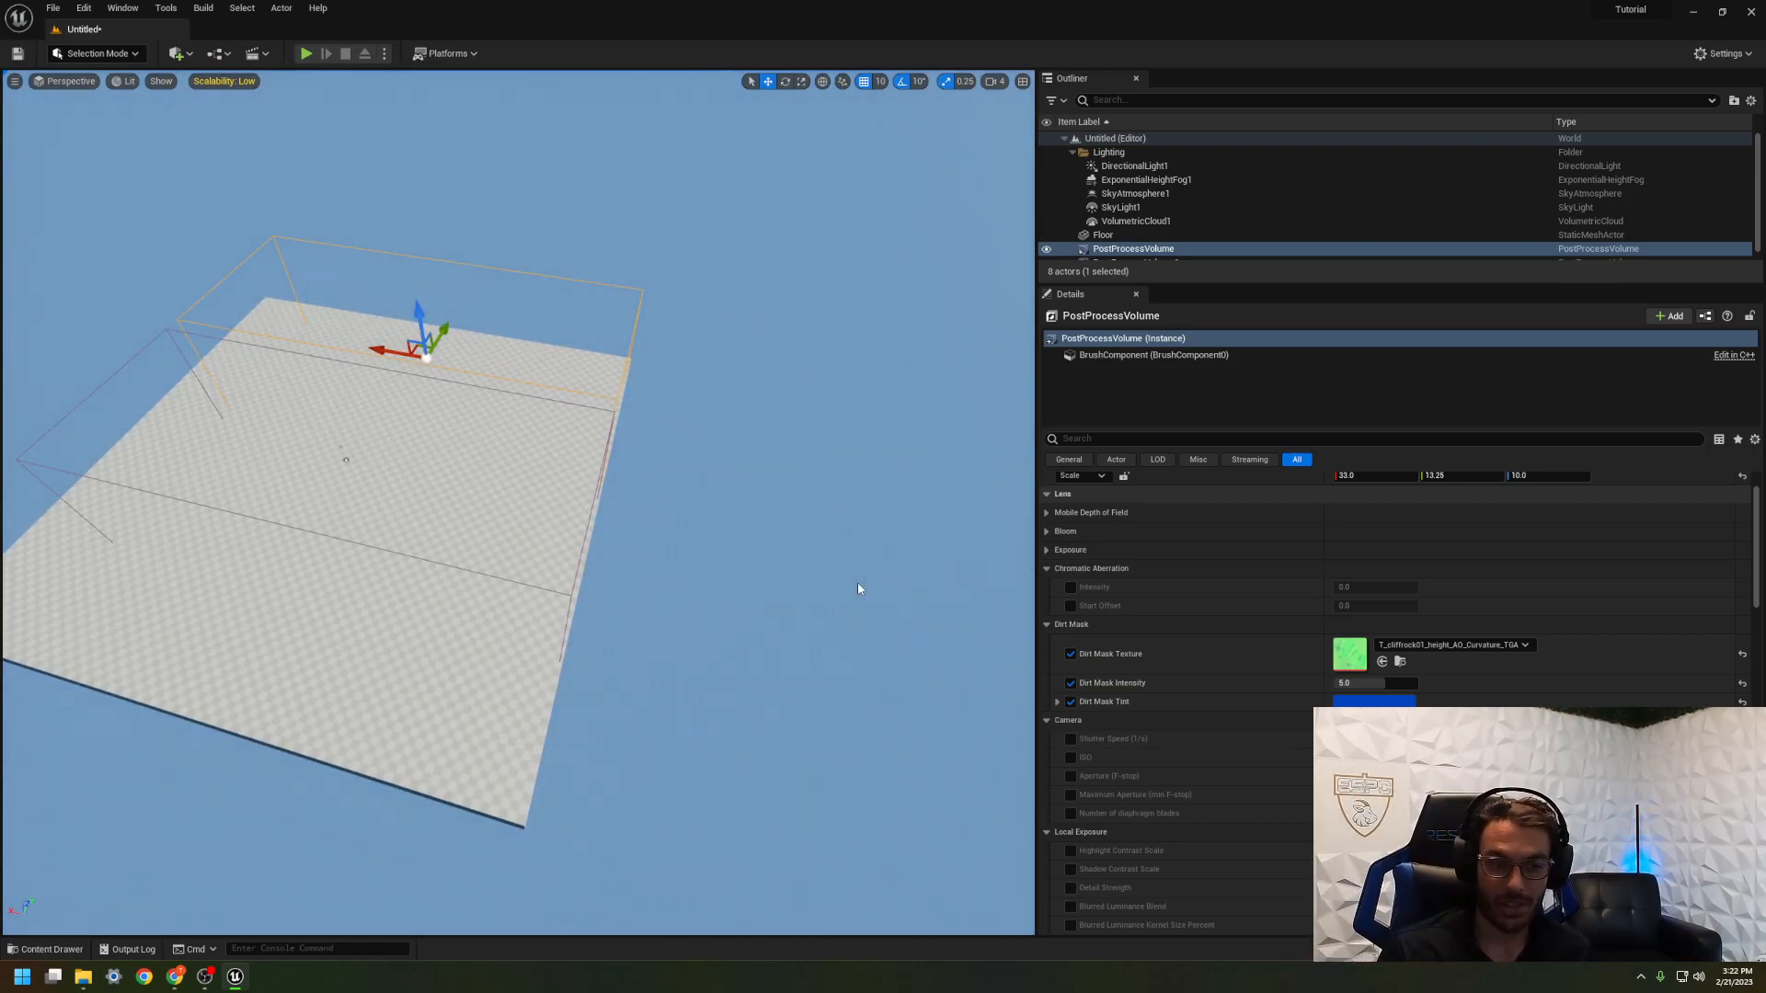